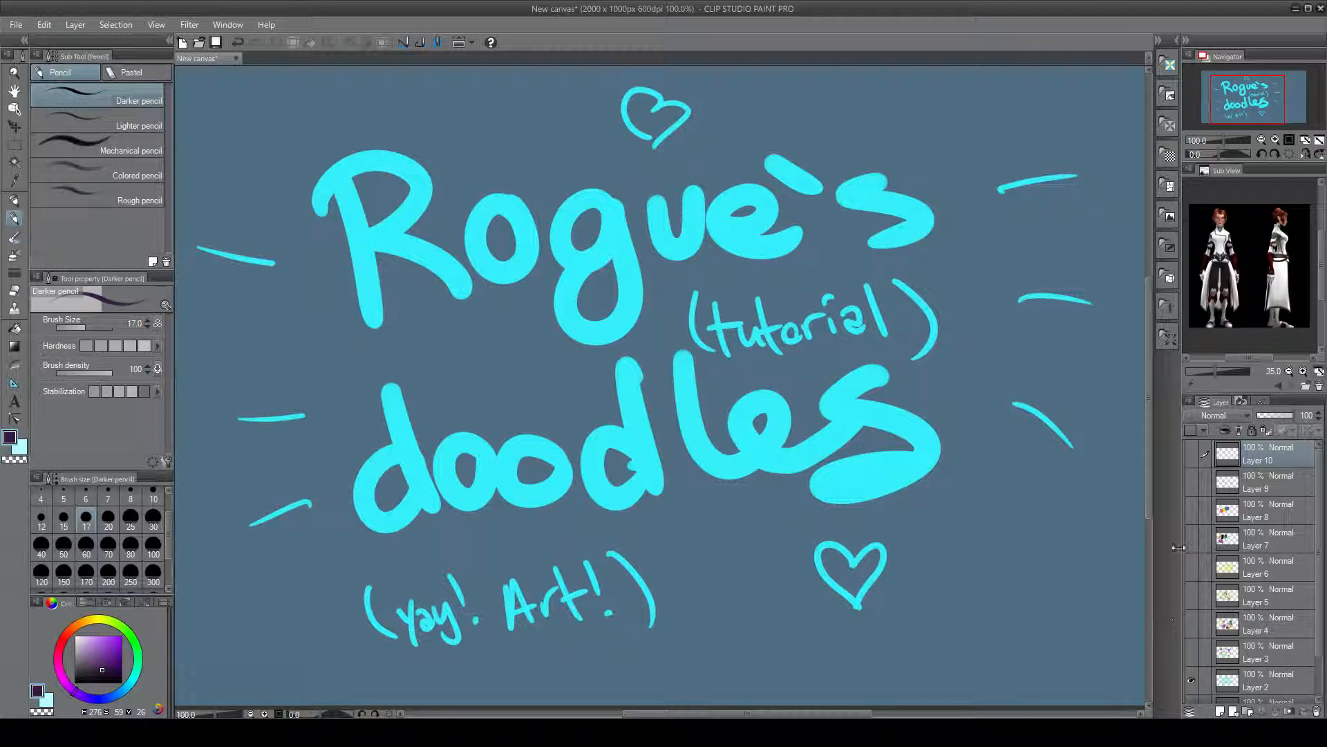
Hide the title lettering on Layer 2 and the sketch on Layer 10, and add a new layer above them
left_click(1191, 679)
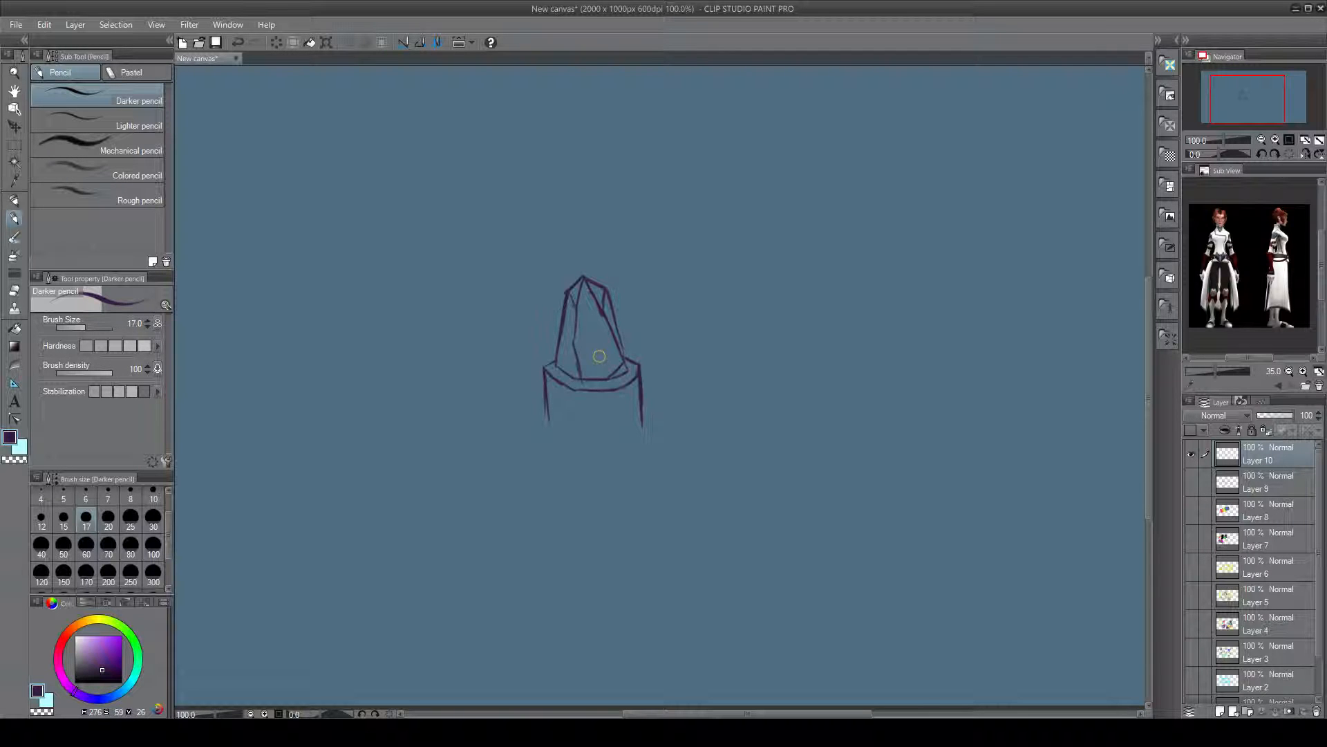
left_click(1191, 453)
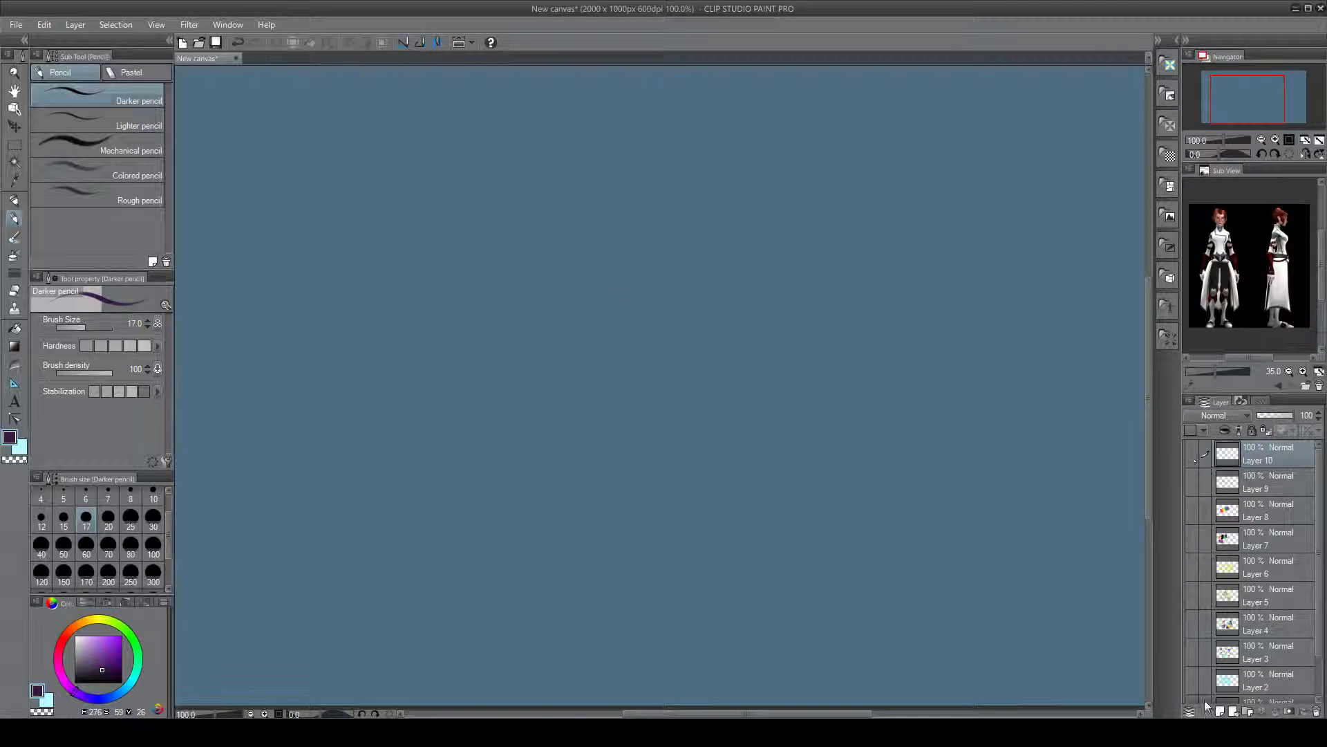
left_click(1221, 710)
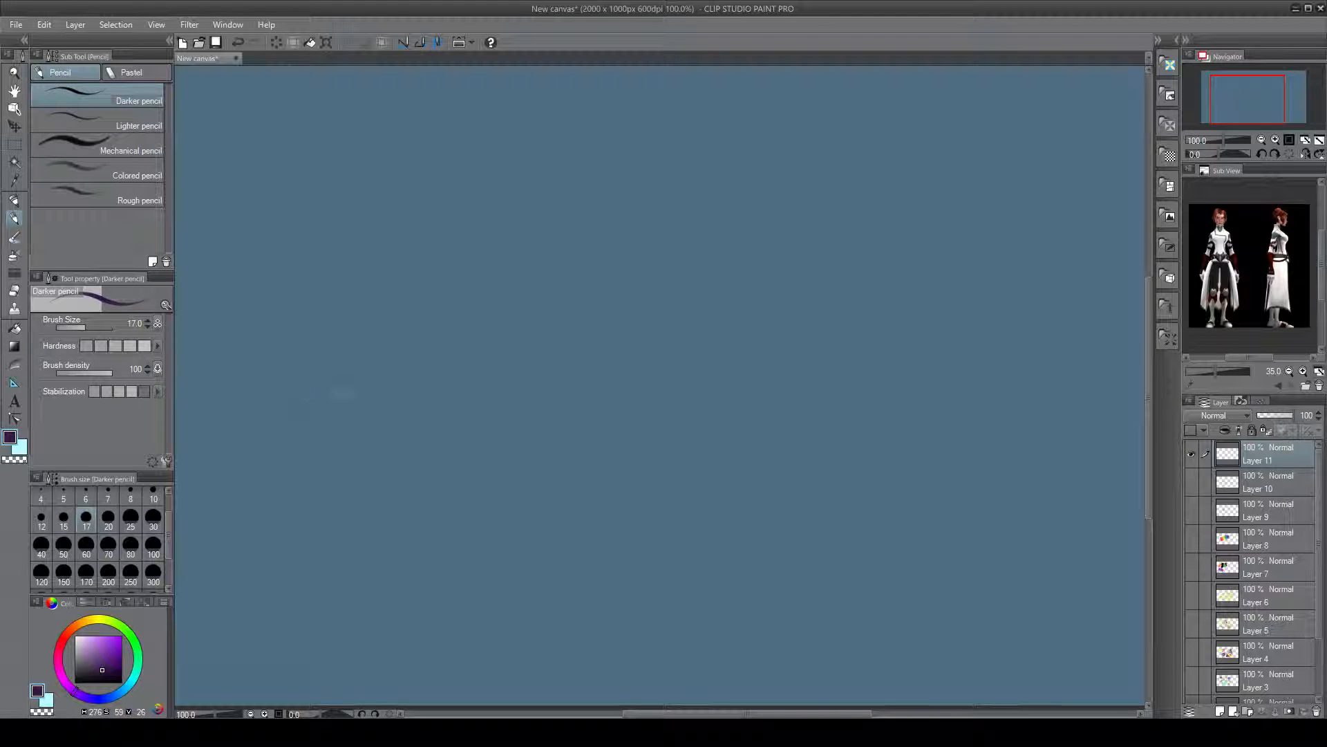
Scribble a thin dark purple zigzag with the Darker pencil at size 17 on the new layer
left_click(103, 666)
left_click_drag(294, 220, 322, 259)
left_click_drag(352, 211, 380, 339)
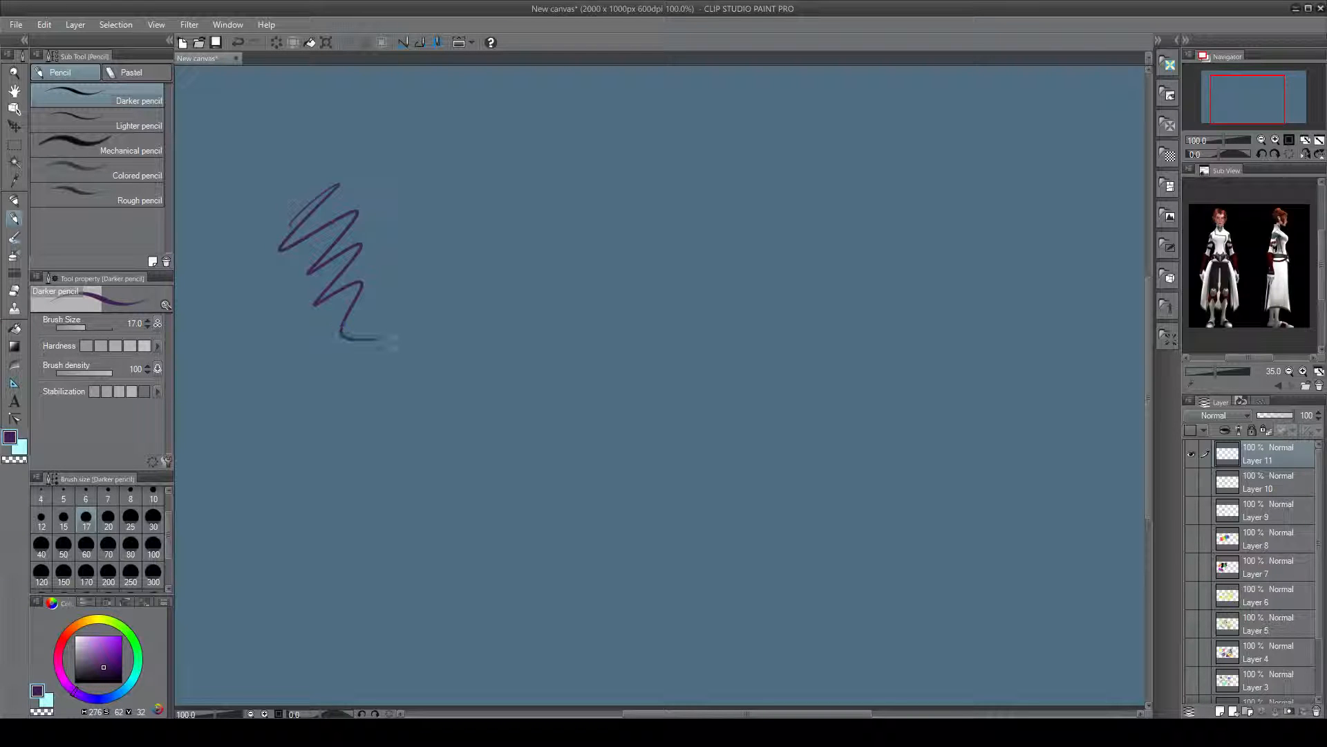
Set the Darker pencil to size 70 and add dense strokes and tapering curves beside the thin zigzag
left_click(109, 547)
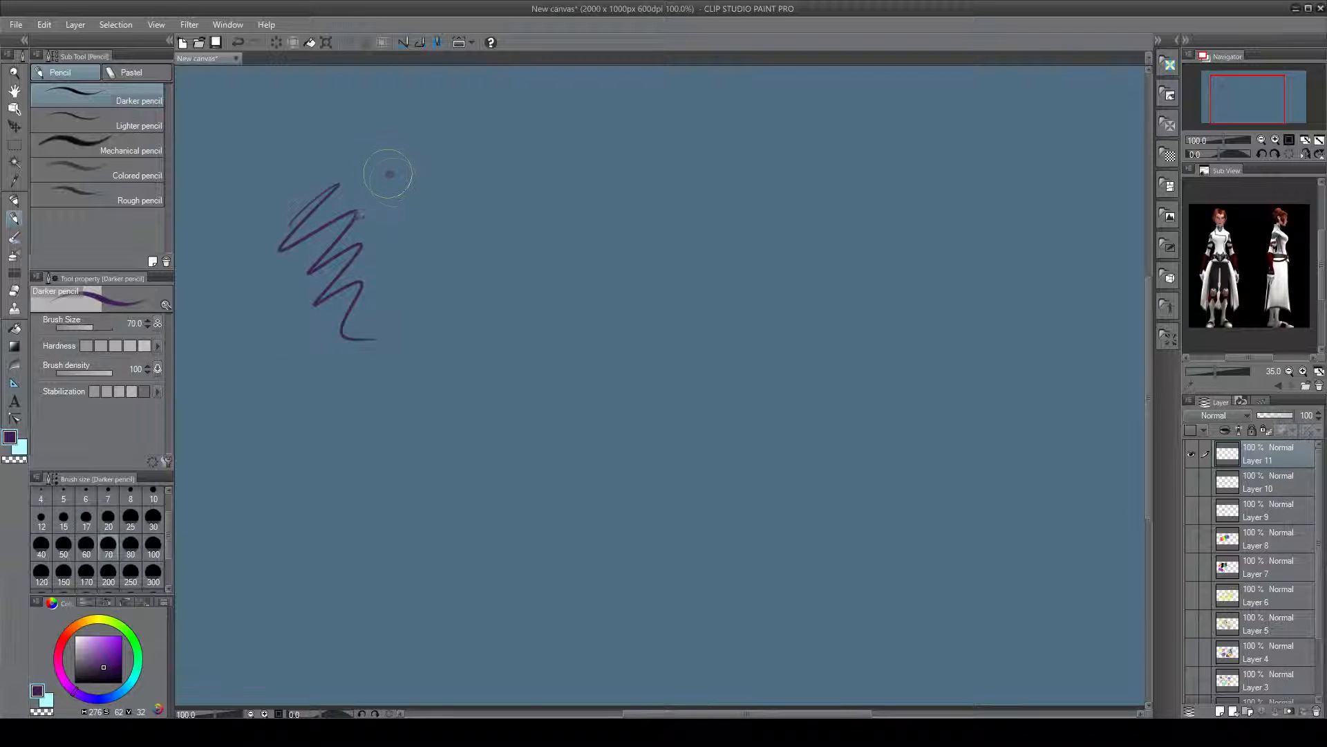
left_click_drag(385, 174, 346, 273)
mouse_move(415, 246)
left_mouse_down()
mouse_move(384, 290)
mouse_move(393, 129)
mouse_move(418, 166)
mouse_move(397, 258)
left_mouse_up()
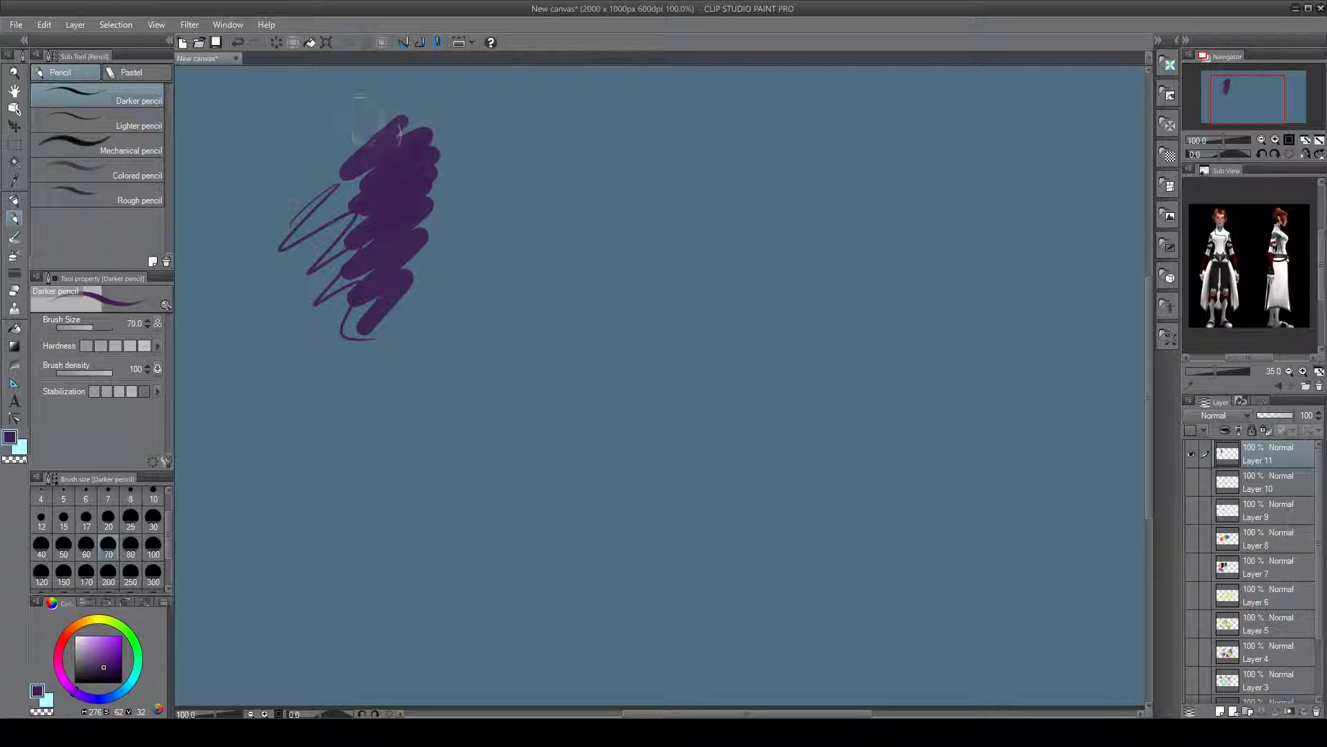
mouse_move(382, 123)
left_mouse_down()
mouse_move(354, 146)
mouse_move(366, 162)
mouse_move(394, 126)
mouse_move(398, 240)
mouse_move(370, 267)
mouse_move(399, 208)
mouse_move(403, 154)
mouse_move(328, 135)
mouse_move(277, 180)
mouse_move(315, 173)
mouse_move(342, 141)
mouse_move(305, 125)
mouse_move(280, 164)
mouse_move(325, 179)
left_mouse_up()
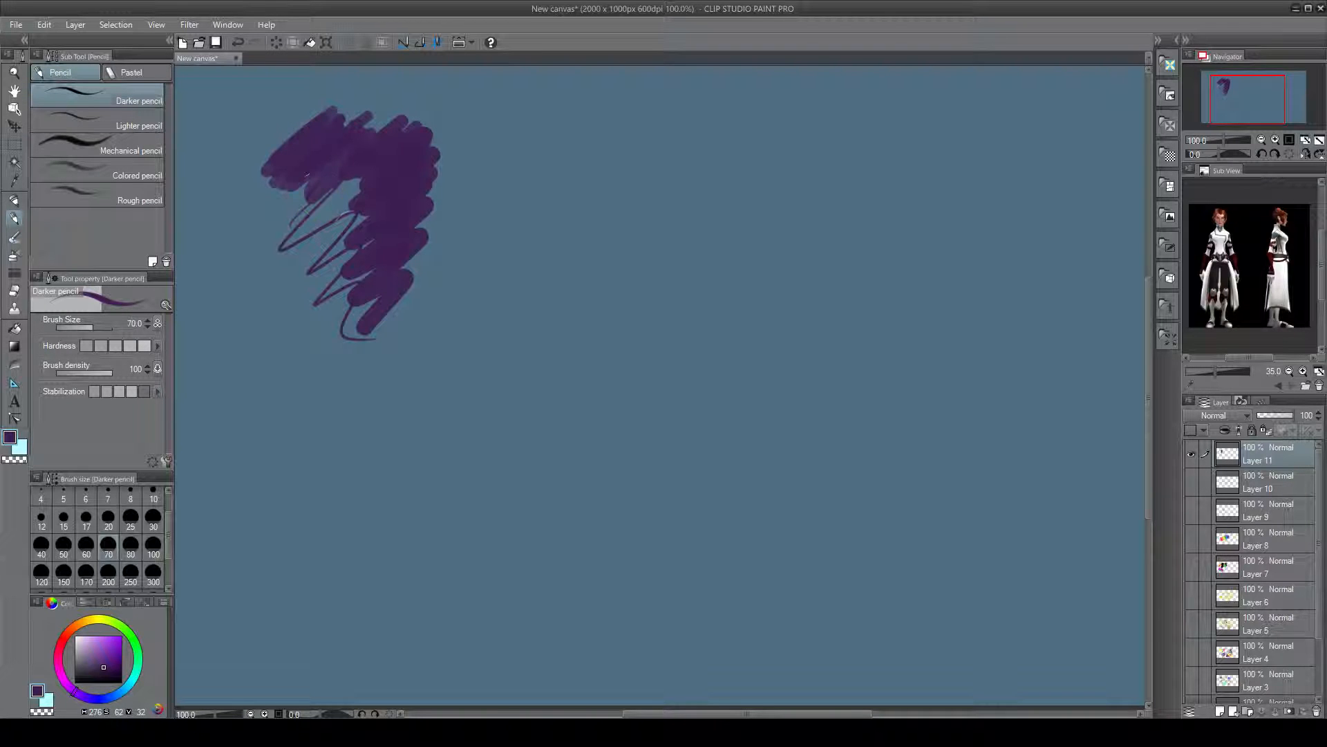
mouse_move(415, 219)
left_mouse_down()
mouse_move(511, 141)
mouse_move(489, 227)
mouse_move(425, 260)
mouse_move(446, 285)
mouse_move(401, 318)
mouse_move(421, 335)
mouse_move(470, 297)
left_mouse_up()
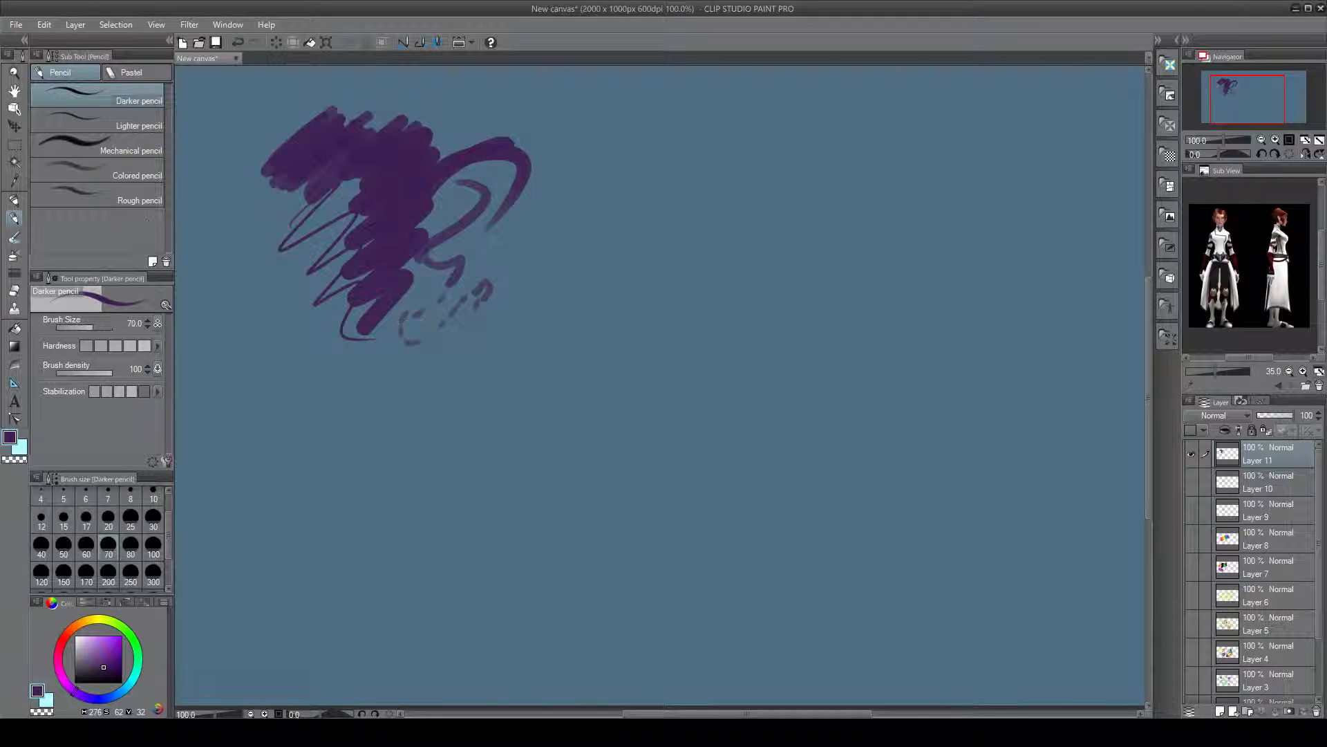
Create a Lighter pencil sample with a thin purple zigzag and broad soft patches at brush size 80
left_click(135, 126)
mouse_move(551, 157)
left_mouse_down()
mouse_move(609, 130)
mouse_move(641, 280)
left_mouse_up()
left_click(130, 543)
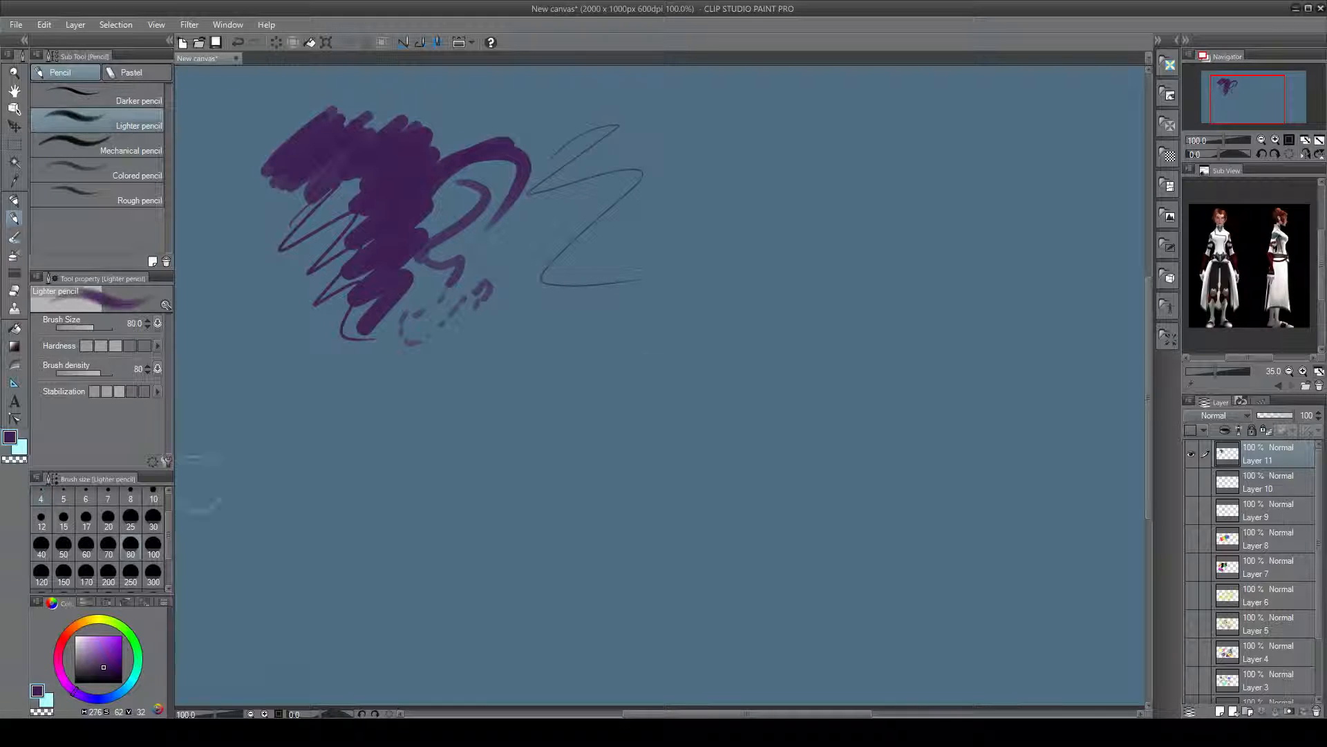
mouse_move(687, 142)
left_mouse_down()
mouse_move(764, 131)
mouse_move(680, 185)
mouse_move(642, 235)
mouse_move(674, 270)
mouse_move(676, 301)
mouse_move(726, 331)
left_mouse_up()
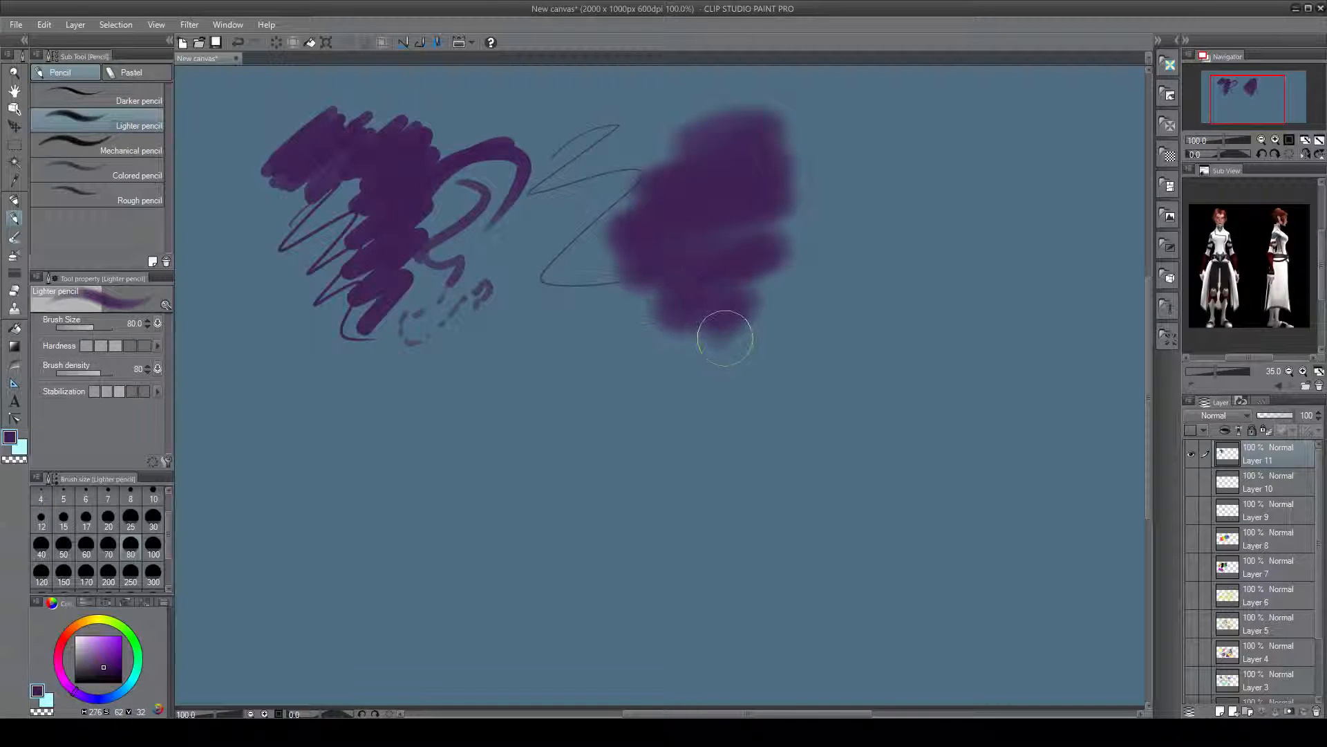
mouse_move(692, 101)
left_mouse_down()
mouse_move(813, 112)
mouse_move(837, 156)
mouse_move(833, 207)
mouse_move(850, 193)
mouse_move(797, 239)
mouse_move(818, 325)
mouse_move(891, 211)
mouse_move(851, 228)
mouse_move(840, 260)
mouse_move(861, 270)
mouse_move(869, 246)
mouse_move(861, 147)
mouse_move(802, 145)
mouse_move(746, 173)
mouse_move(707, 262)
mouse_move(754, 277)
left_mouse_up()
Scribble a purple Mechanical pencil sample below the Darker pencil one at size 17 and thicken it at size 20
left_click(131, 148)
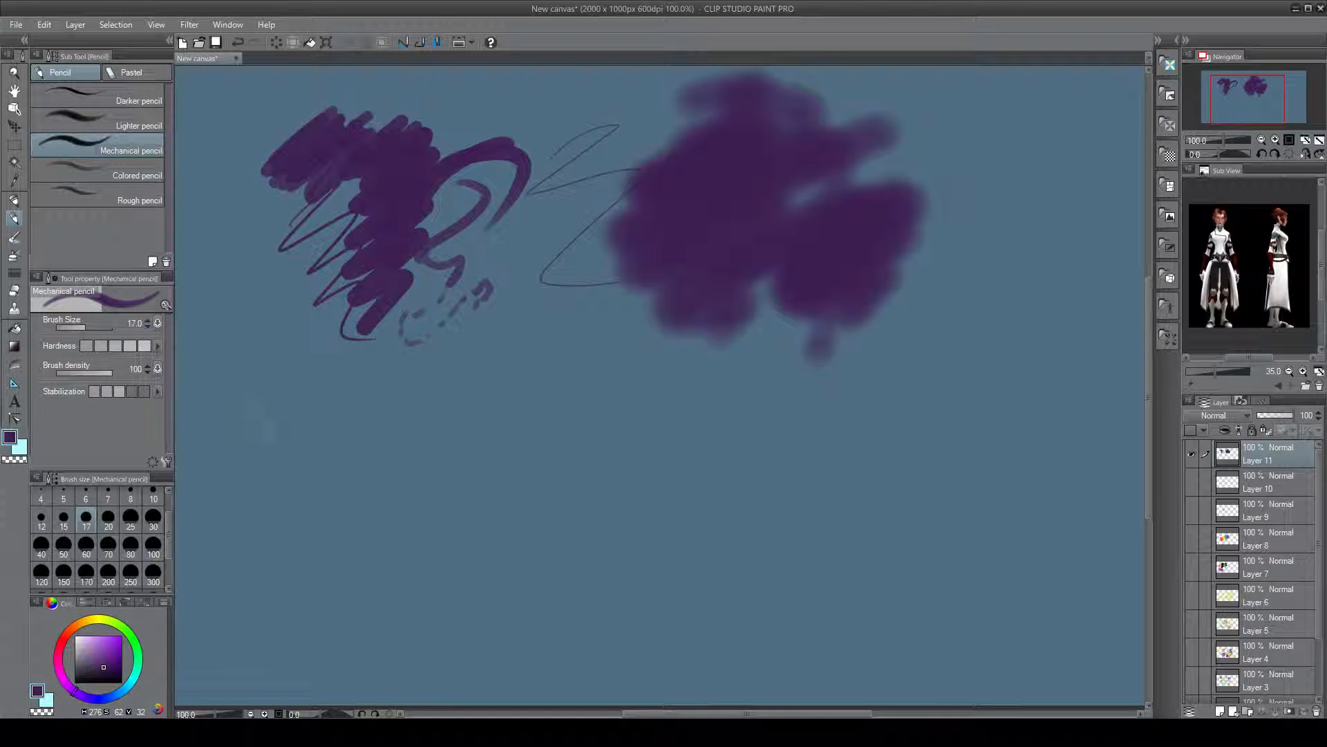
mouse_move(263, 435)
left_mouse_down()
mouse_move(262, 457)
mouse_move(371, 583)
left_mouse_up()
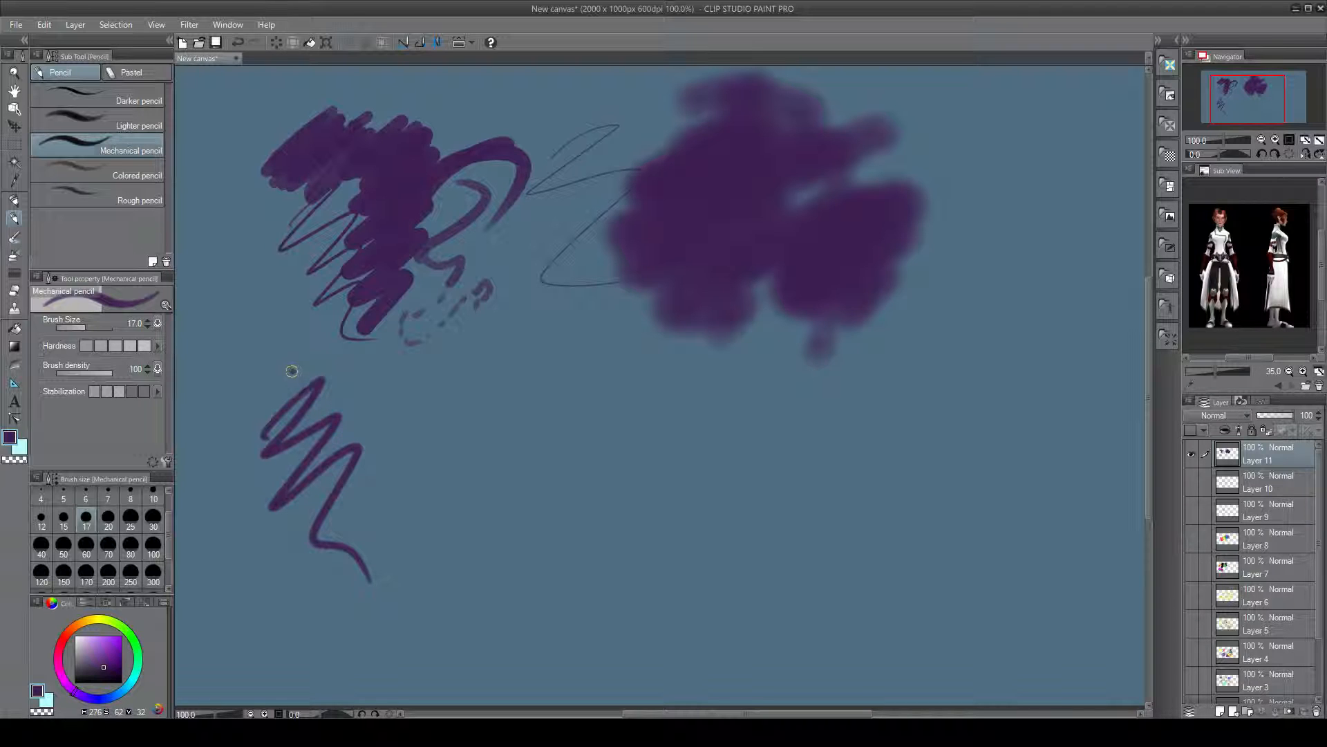
mouse_move(294, 370)
left_mouse_down()
mouse_move(298, 523)
mouse_move(299, 383)
mouse_move(317, 511)
mouse_move(339, 525)
mouse_move(315, 525)
mouse_move(296, 568)
left_mouse_up()
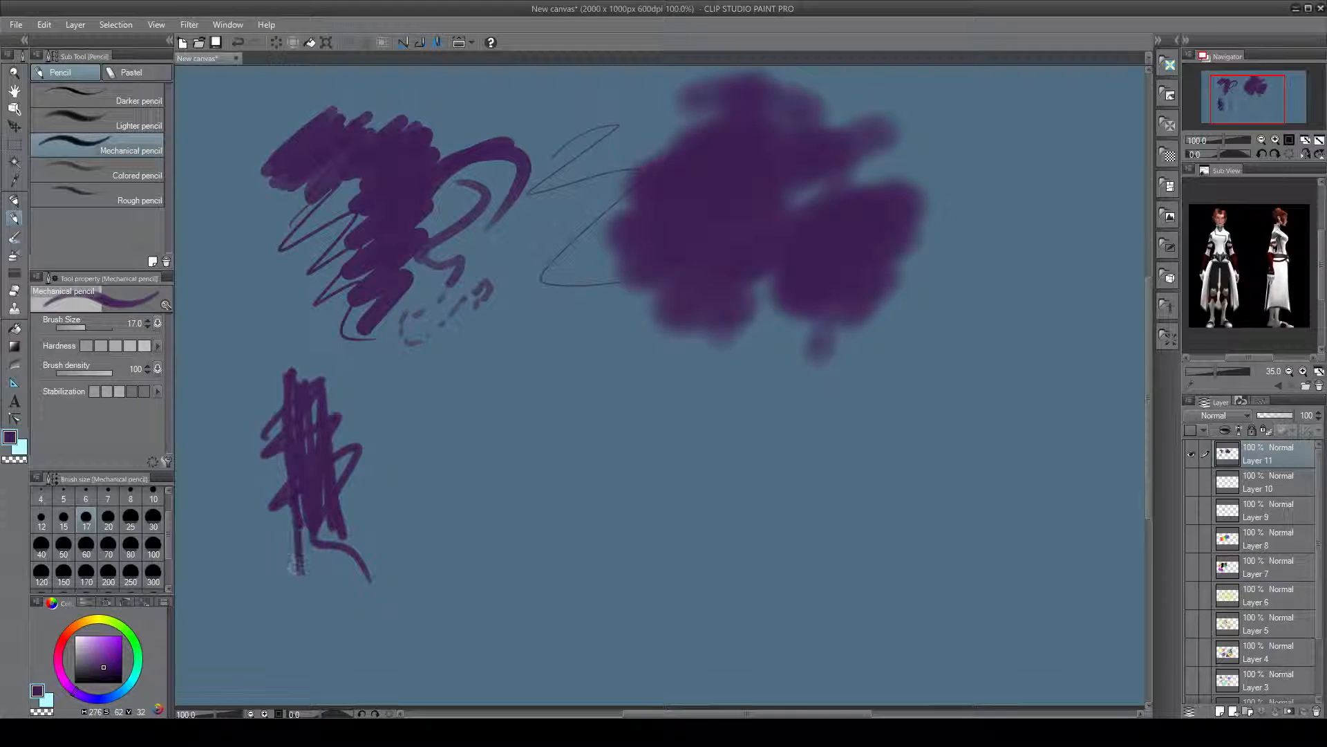
left_click(108, 518)
mouse_move(345, 441)
left_mouse_down()
mouse_move(305, 525)
mouse_move(346, 460)
mouse_move(339, 436)
mouse_move(283, 465)
left_mouse_up()
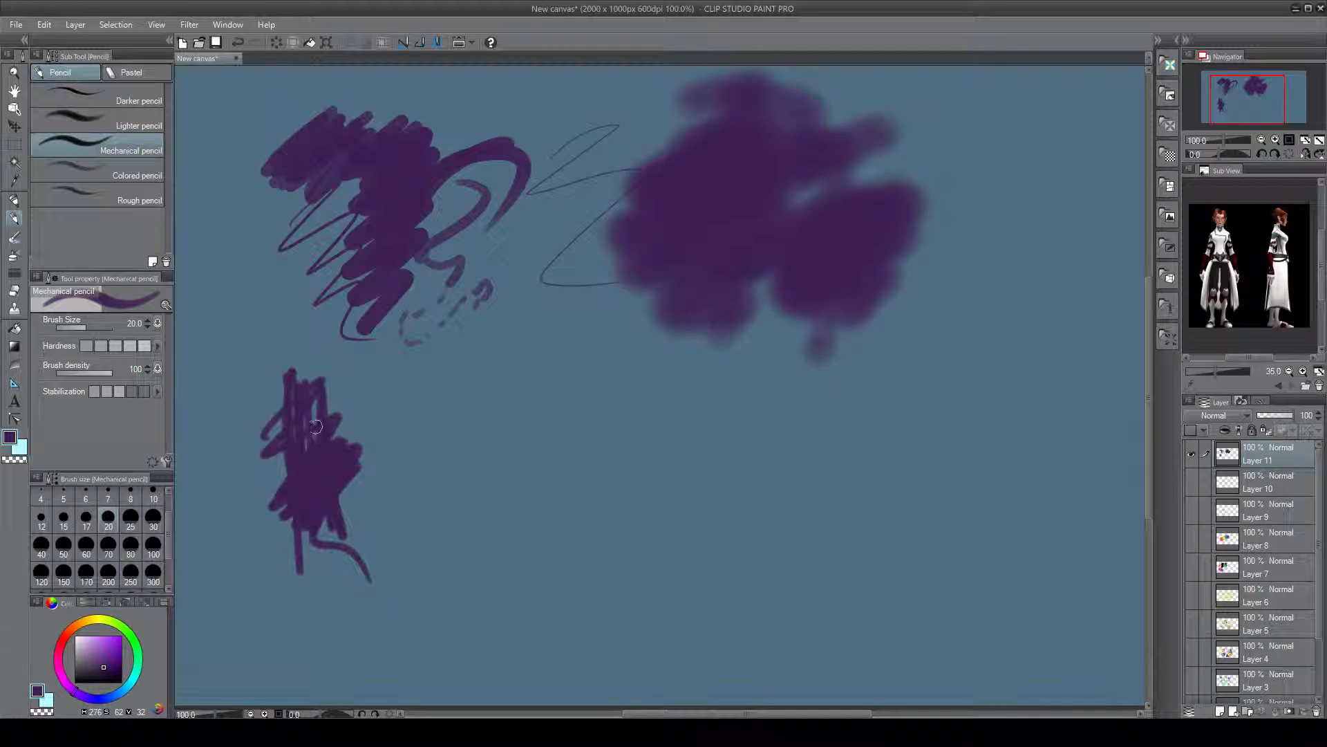
mouse_move(316, 427)
left_mouse_down()
mouse_move(349, 409)
mouse_move(363, 427)
mouse_move(372, 461)
mouse_move(354, 520)
left_mouse_up()
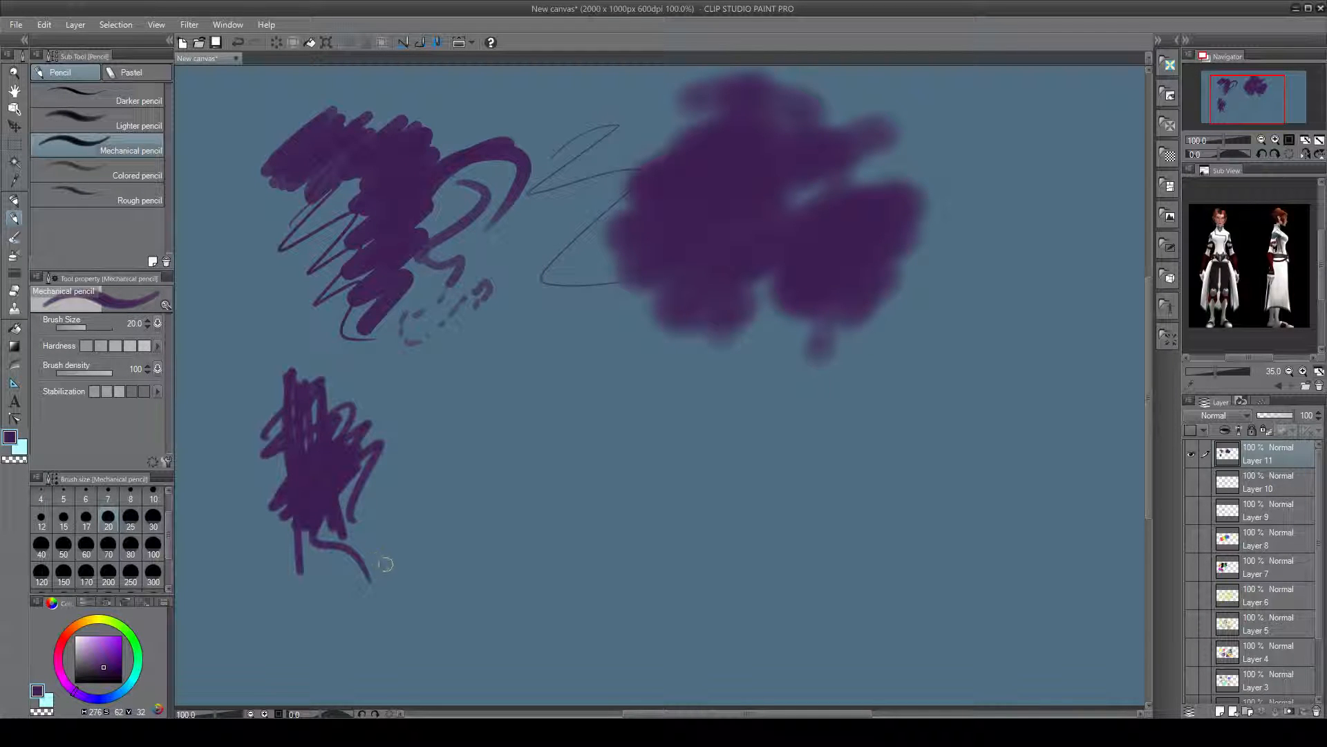
Build up a layered purple Colored pencil sample at size 20 beside the Mechanical pencil scribbles
left_click(141, 176)
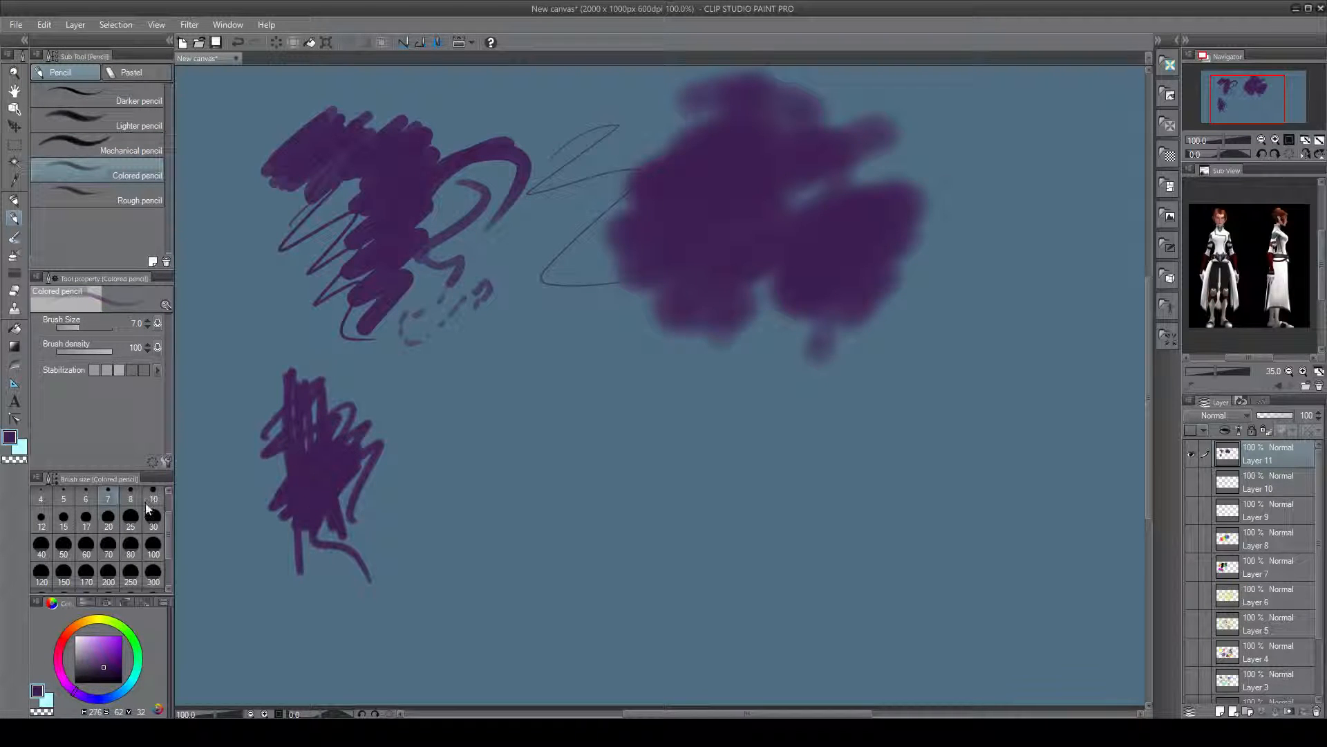
left_click(108, 517)
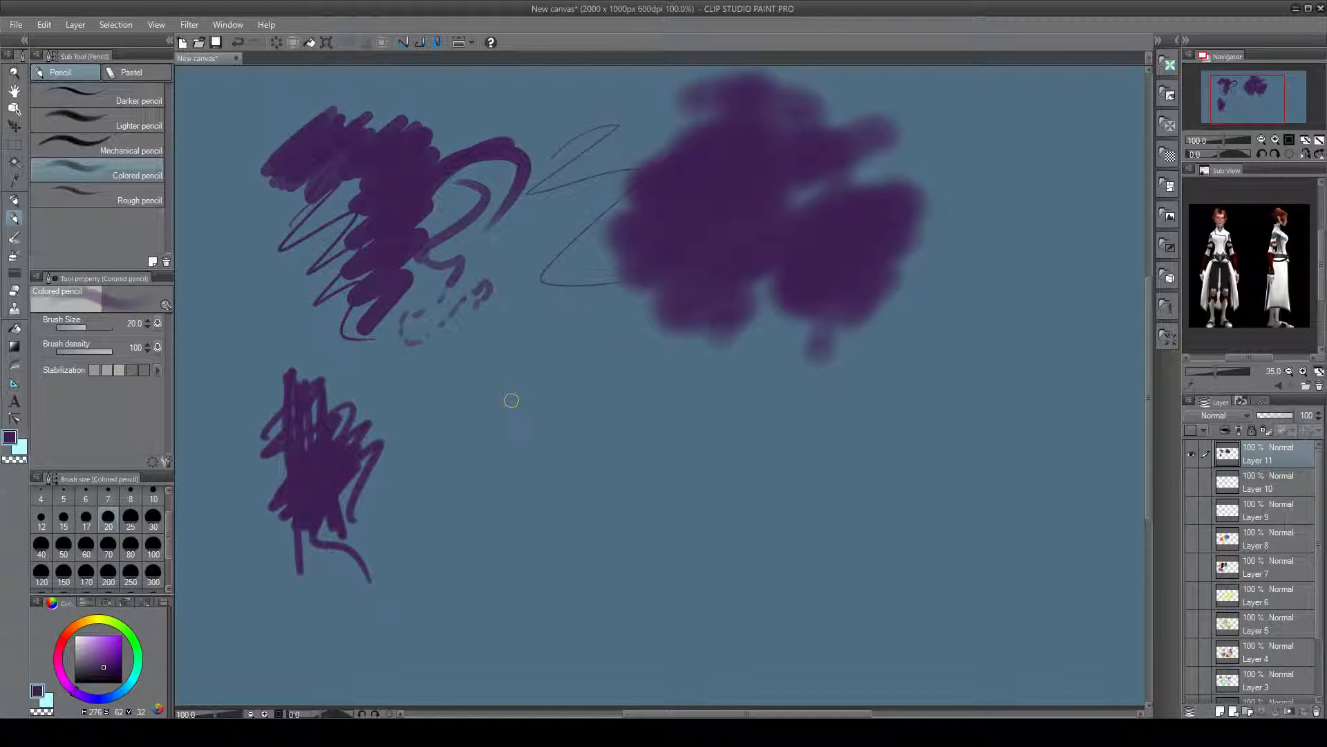
mouse_move(499, 347)
left_mouse_down()
mouse_move(524, 380)
mouse_move(522, 507)
left_mouse_up()
left_click_drag(524, 367, 534, 501)
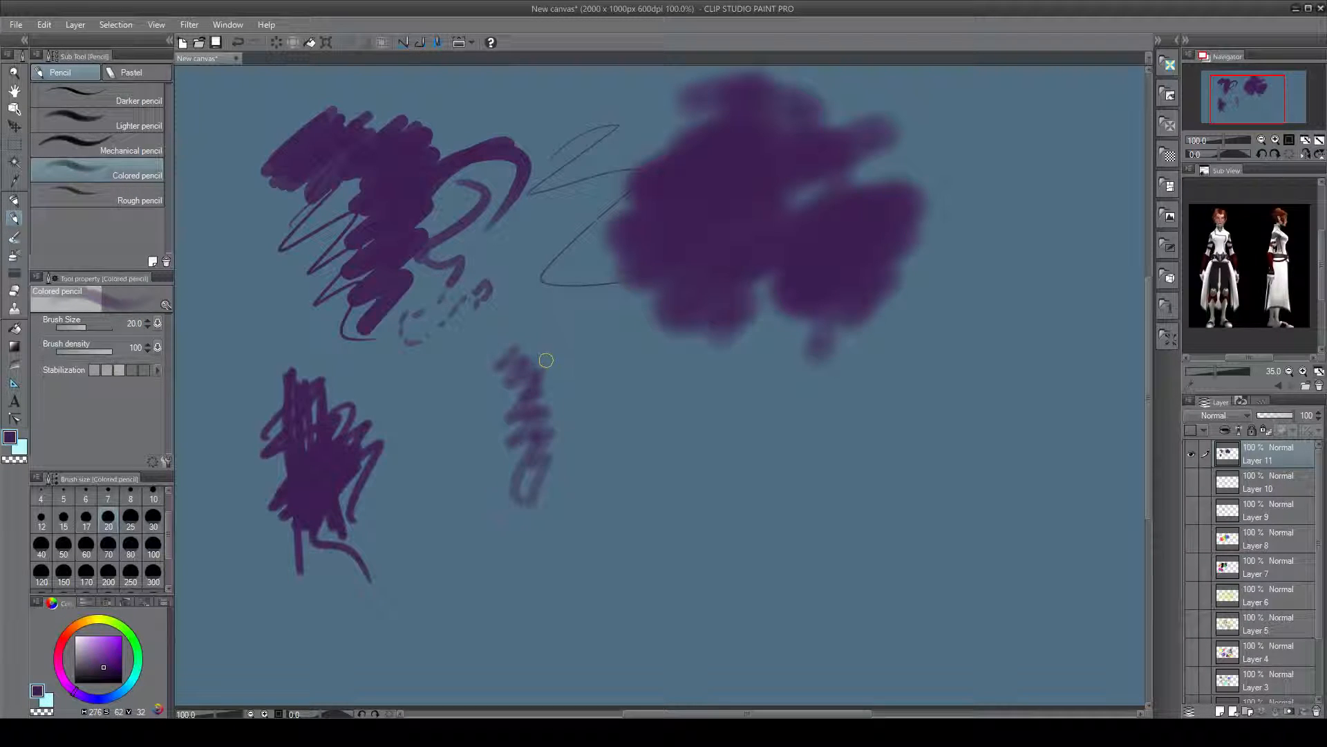
mouse_move(546, 360)
left_mouse_down()
mouse_move(569, 469)
mouse_move(566, 374)
mouse_move(570, 501)
mouse_move(581, 395)
mouse_move(563, 518)
mouse_move(542, 427)
mouse_move(588, 431)
mouse_move(607, 410)
mouse_move(608, 468)
mouse_move(589, 432)
mouse_move(576, 516)
mouse_move(526, 545)
mouse_move(569, 548)
mouse_move(567, 600)
mouse_move(599, 625)
left_mouse_up()
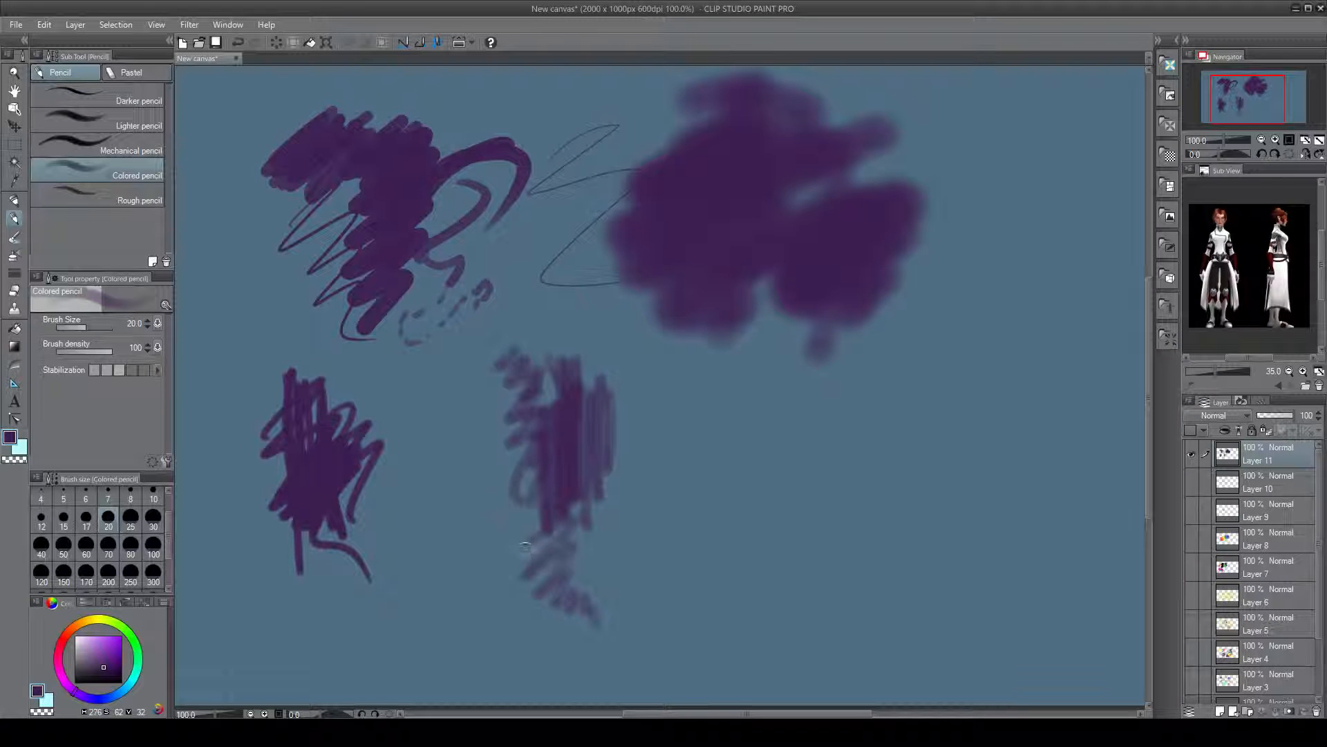
mouse_move(525, 546)
left_mouse_down()
mouse_move(558, 523)
mouse_move(572, 540)
mouse_move(570, 558)
mouse_move(546, 547)
mouse_move(564, 541)
mouse_move(556, 580)
left_mouse_up()
mouse_move(607, 469)
left_mouse_down()
mouse_move(626, 428)
mouse_move(631, 439)
mouse_move(619, 480)
mouse_move(614, 375)
mouse_move(608, 477)
left_mouse_up()
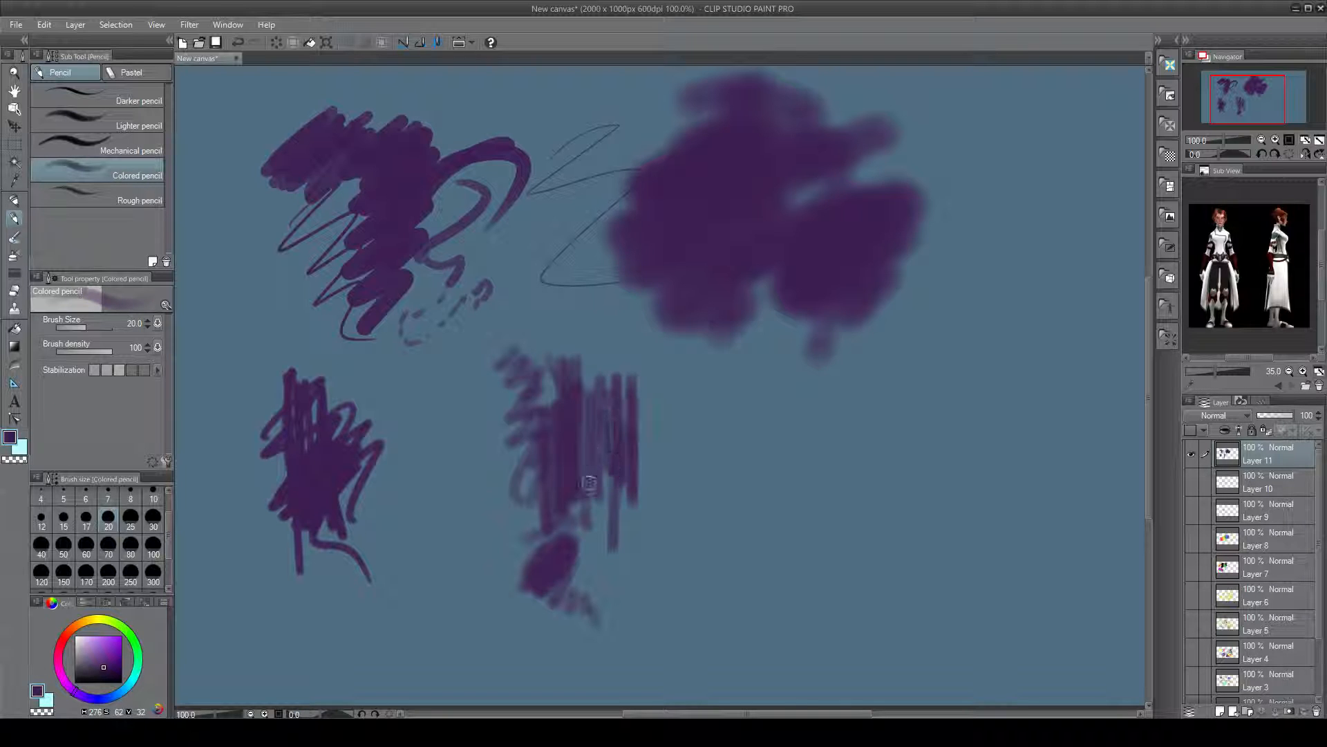
Change the colour to olive yellow and overlay strokes on the Colored pencil and Darker pencil samples
left_click(98, 616)
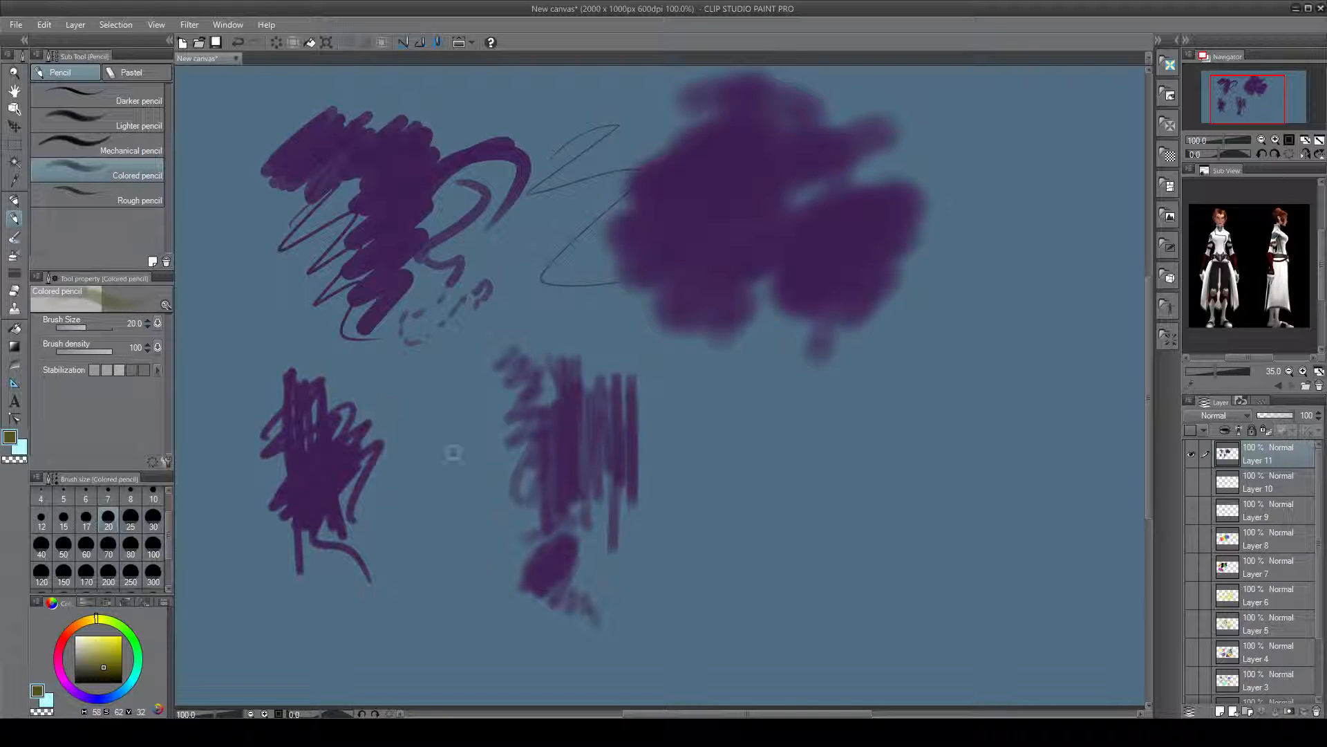
mouse_move(652, 407)
left_mouse_down()
mouse_move(640, 479)
mouse_move(626, 408)
mouse_move(603, 470)
mouse_move(608, 405)
mouse_move(608, 538)
mouse_move(570, 458)
mouse_move(552, 499)
mouse_move(561, 518)
mouse_move(559, 425)
mouse_move(550, 484)
left_mouse_up()
left_click_drag(586, 579, 583, 615)
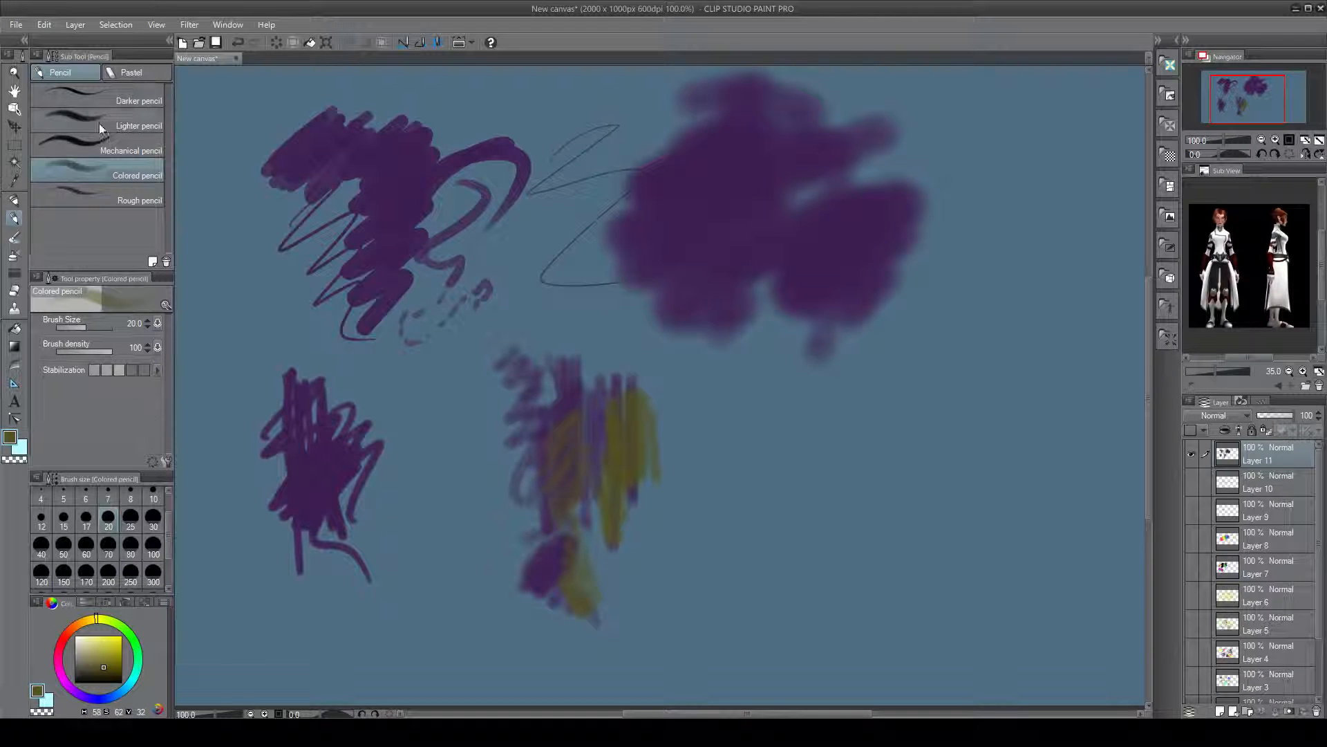
left_click(119, 98)
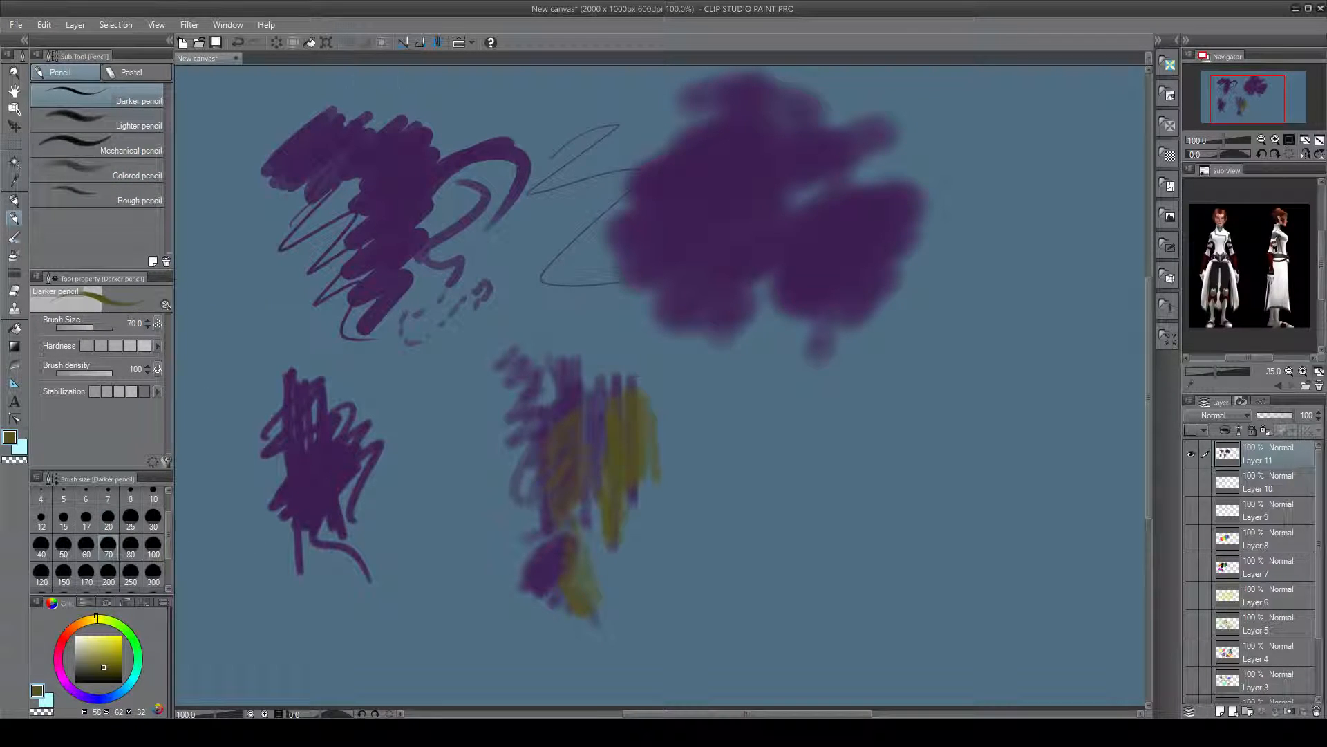
mouse_move(407, 101)
left_mouse_down()
mouse_move(418, 121)
mouse_move(395, 124)
mouse_move(388, 146)
mouse_move(318, 135)
left_mouse_up()
Brighten the colour to vivid yellow and paint over parts of the Lighter pencil and Mechanical pencil samples
left_click(128, 123)
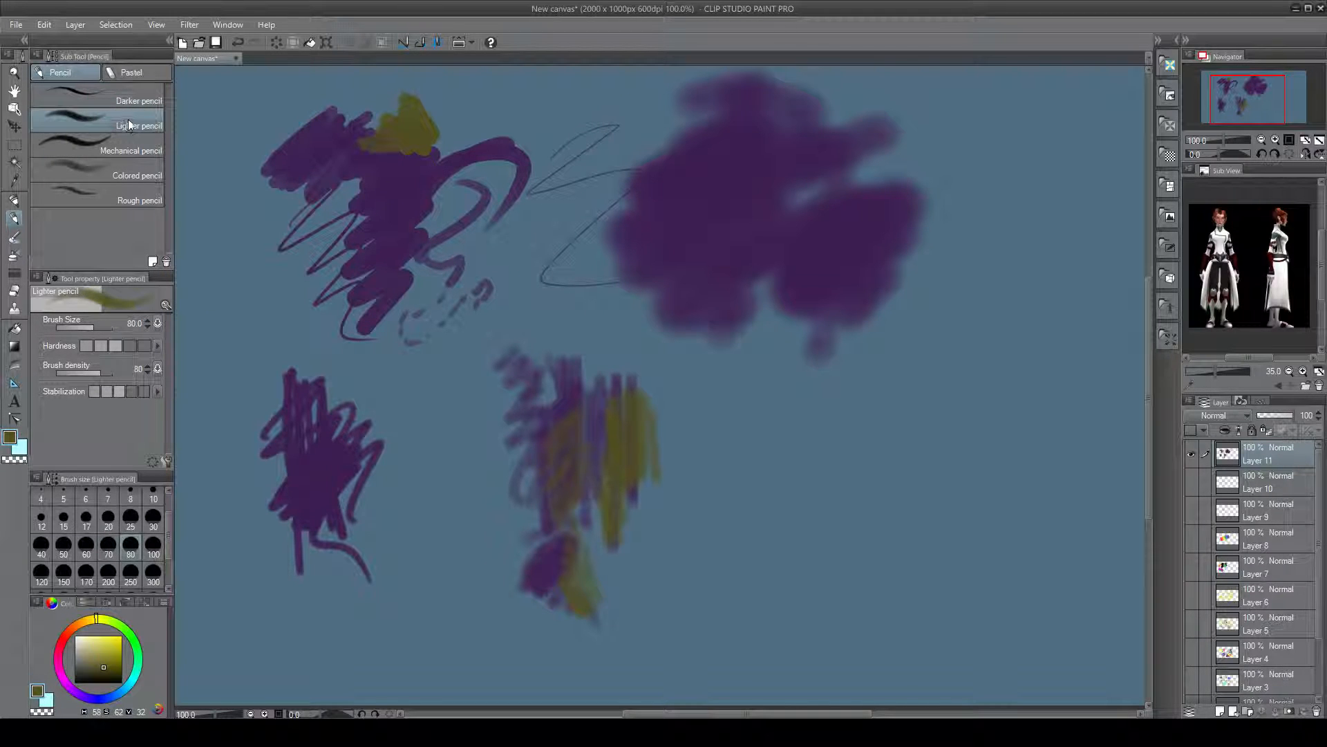
left_click_drag(109, 665, 116, 636)
mouse_move(625, 170)
left_mouse_down()
mouse_move(681, 131)
mouse_move(645, 191)
mouse_move(668, 207)
mouse_move(674, 296)
left_mouse_up()
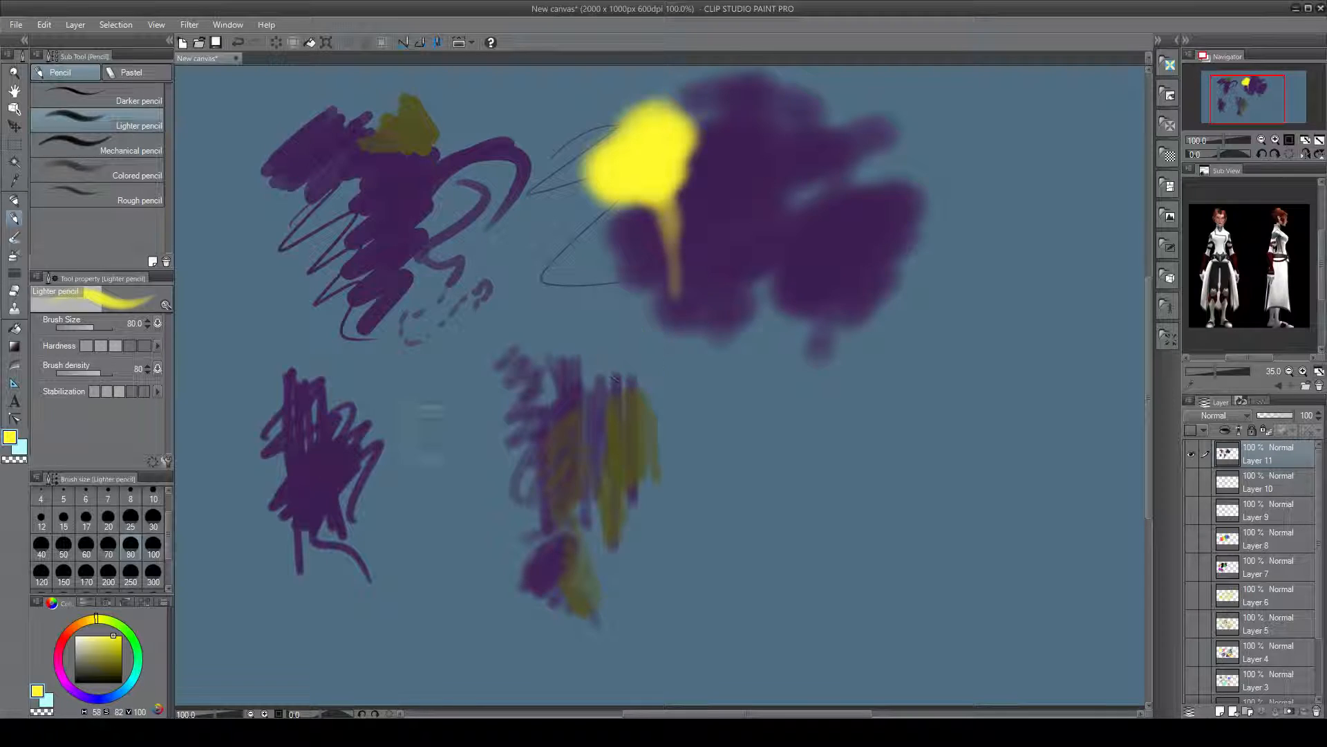
left_click(123, 148)
mouse_move(318, 375)
left_mouse_down()
mouse_move(353, 414)
mouse_move(331, 400)
mouse_move(350, 436)
mouse_move(321, 461)
left_mouse_up()
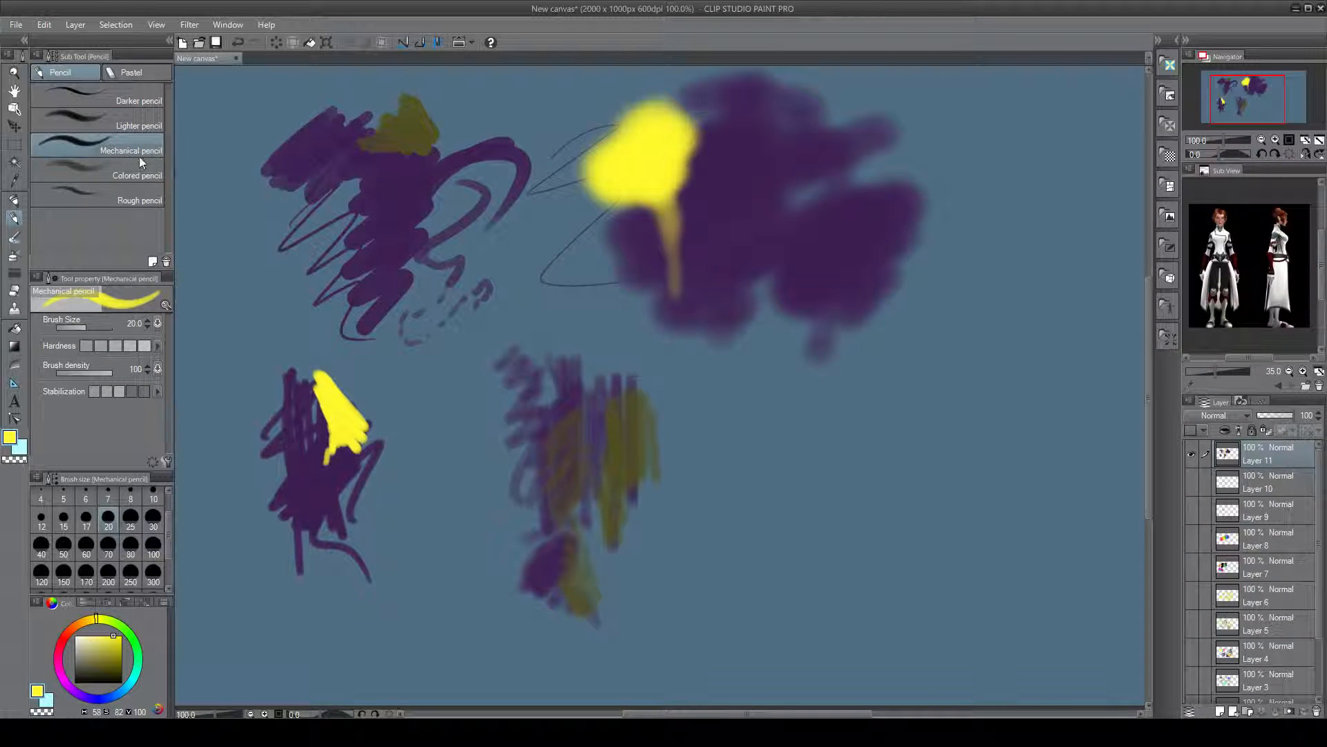
Scribble a yellow Rough pencil zigzag at size 20 and overlay it with medium blue strokes
left_click(140, 195)
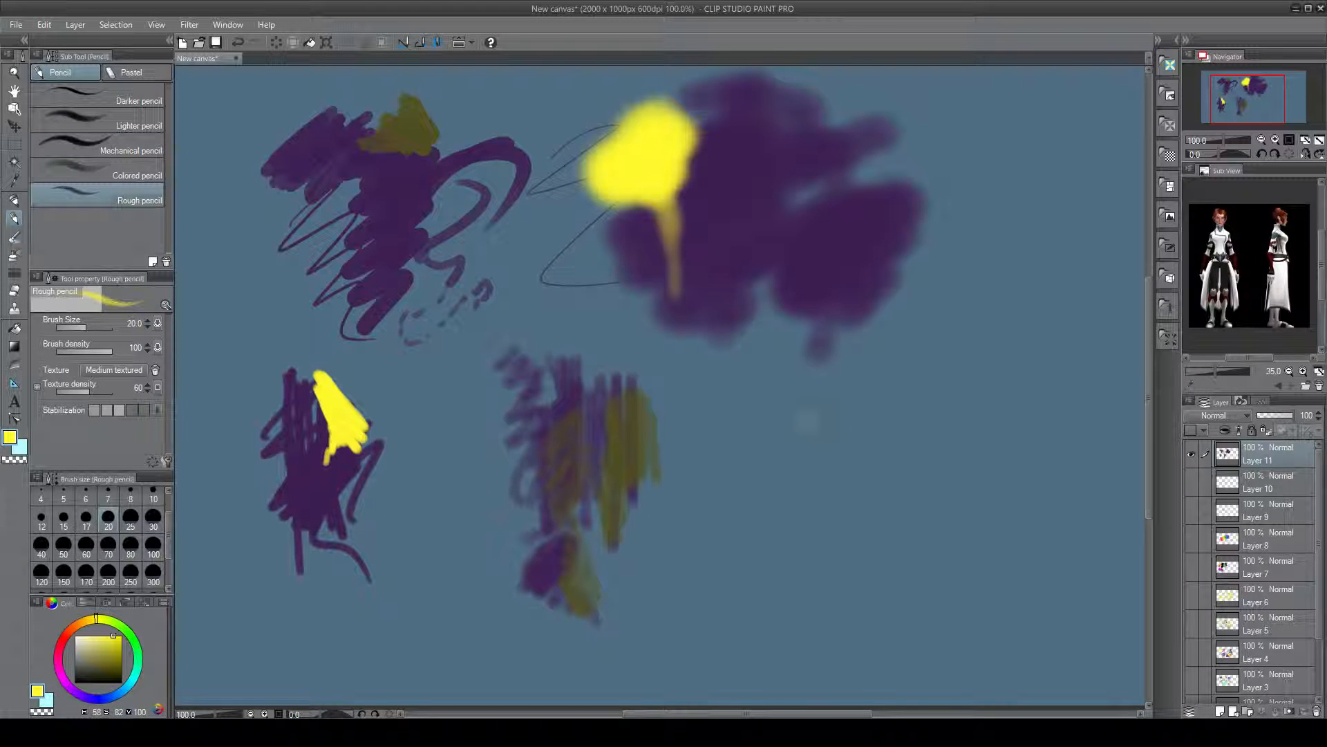
mouse_move(795, 416)
left_mouse_down()
mouse_move(847, 409)
mouse_move(856, 471)
mouse_move(783, 567)
left_mouse_up()
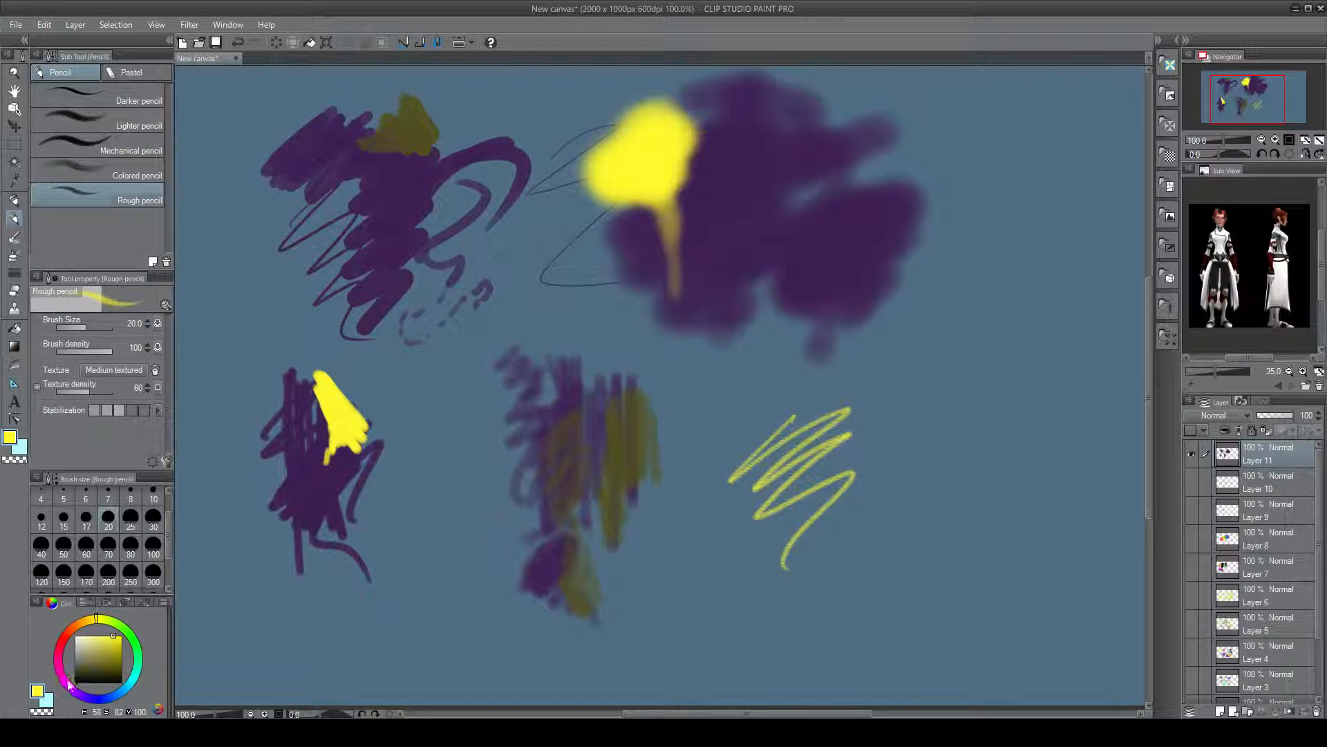
left_click(92, 678)
mouse_move(84, 698)
left_mouse_down()
mouse_move(122, 690)
mouse_move(118, 657)
left_mouse_up()
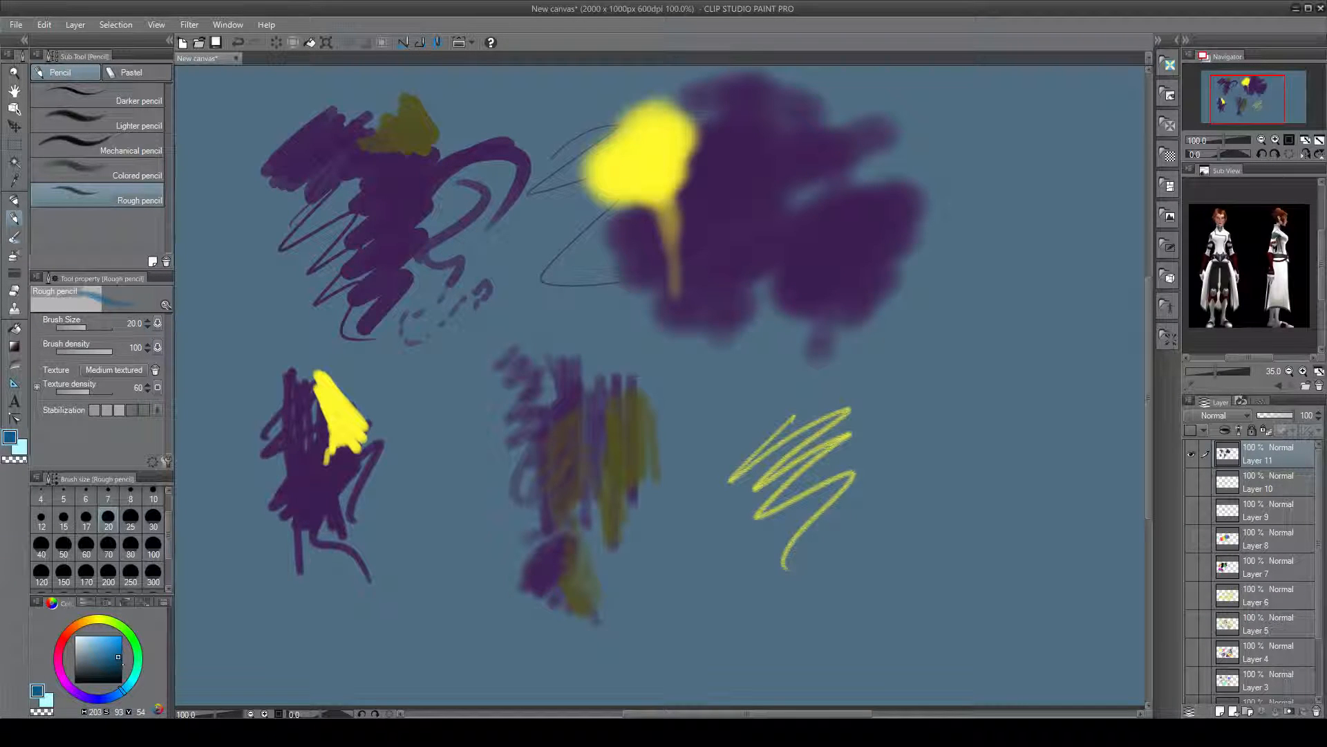
mouse_move(864, 419)
left_mouse_down()
mouse_move(858, 473)
mouse_move(792, 492)
mouse_move(819, 458)
mouse_move(846, 454)
mouse_move(847, 494)
left_mouse_up()
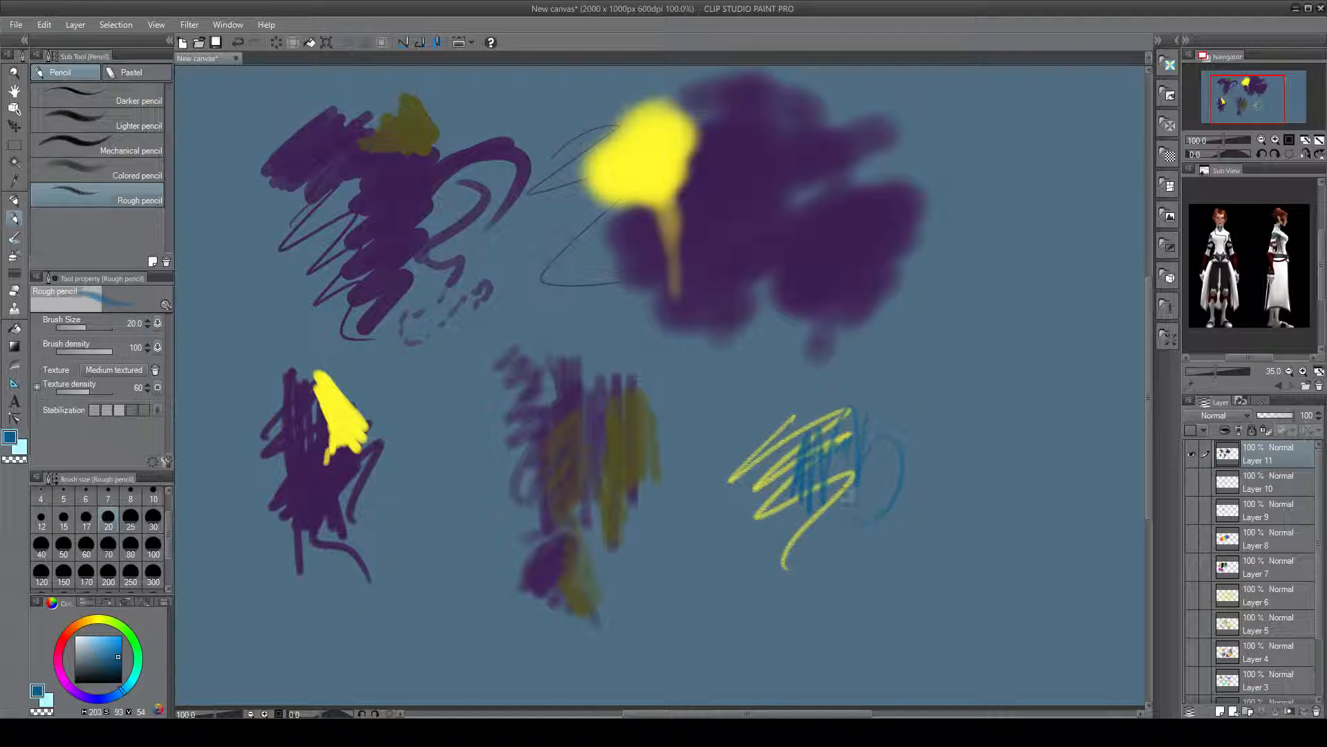
Darken the blue to near-black and sketch a circle with loose overlapping Rough pencil strokes beside the zigzag
left_click_drag(85, 676, 101, 671)
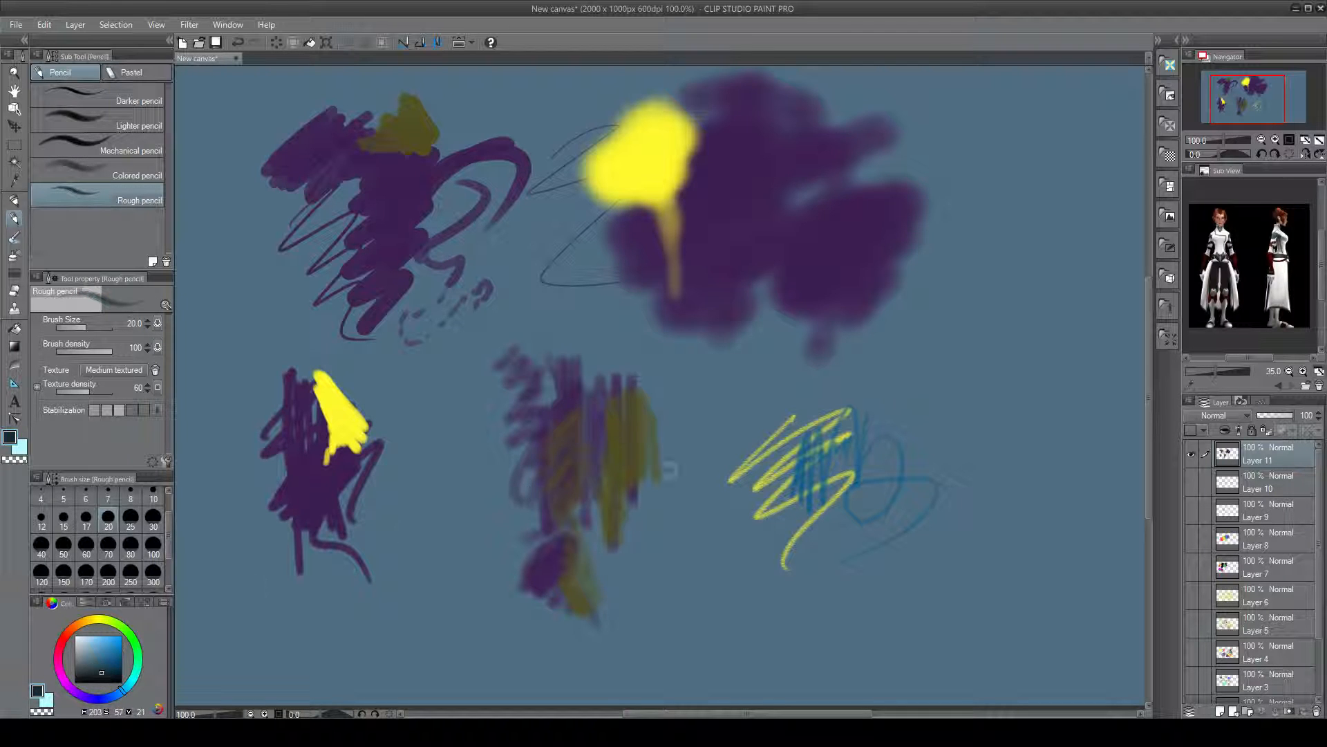
left_click_drag(865, 430, 990, 440)
left_click_drag(898, 416, 997, 519)
mouse_move(942, 415)
left_mouse_down()
mouse_move(978, 518)
mouse_move(897, 559)
mouse_move(934, 539)
mouse_move(845, 484)
mouse_move(980, 551)
mouse_move(928, 515)
left_mouse_up()
Sketch curved guide lines across the circle and loose overlapping loops below it
left_click_drag(969, 381, 909, 553)
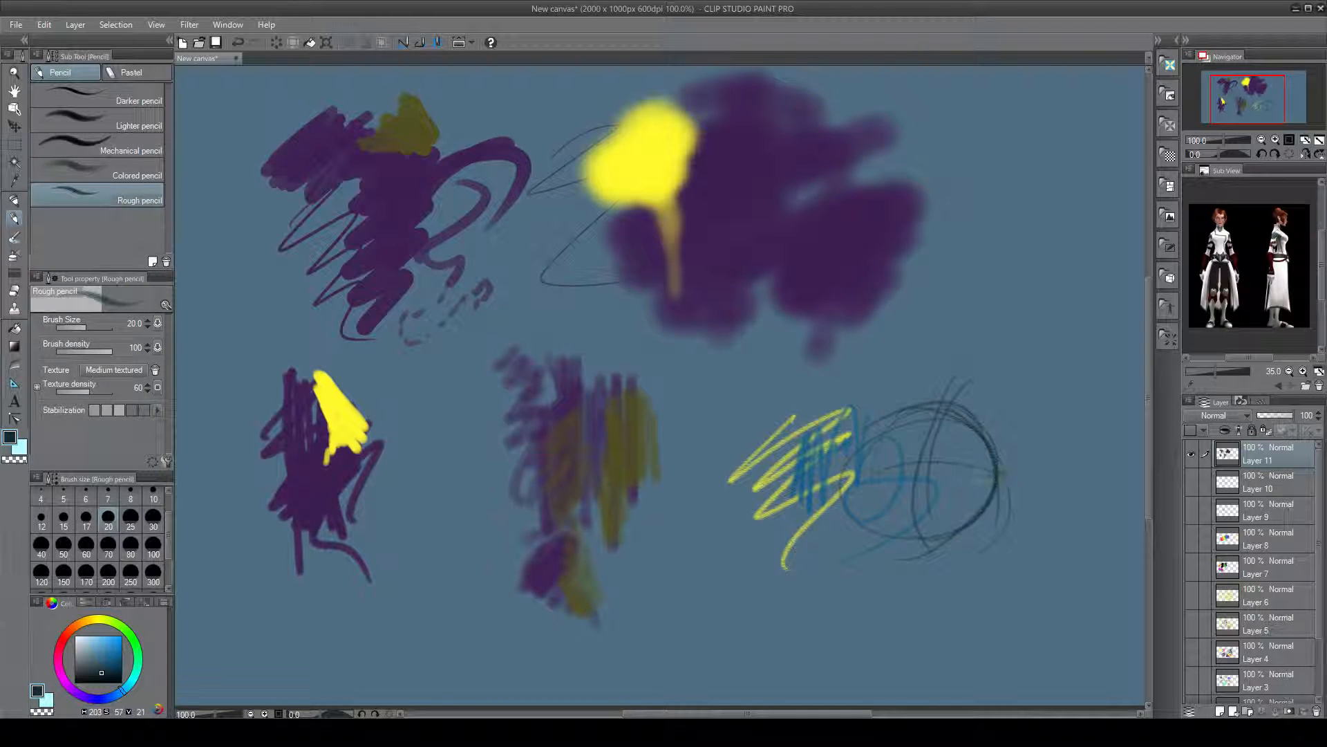
left_click_drag(1005, 474, 866, 477)
left_click_drag(912, 531, 973, 508)
mouse_move(977, 626)
left_mouse_down()
mouse_move(977, 669)
mouse_move(1046, 558)
mouse_move(931, 669)
mouse_move(972, 628)
left_mouse_up()
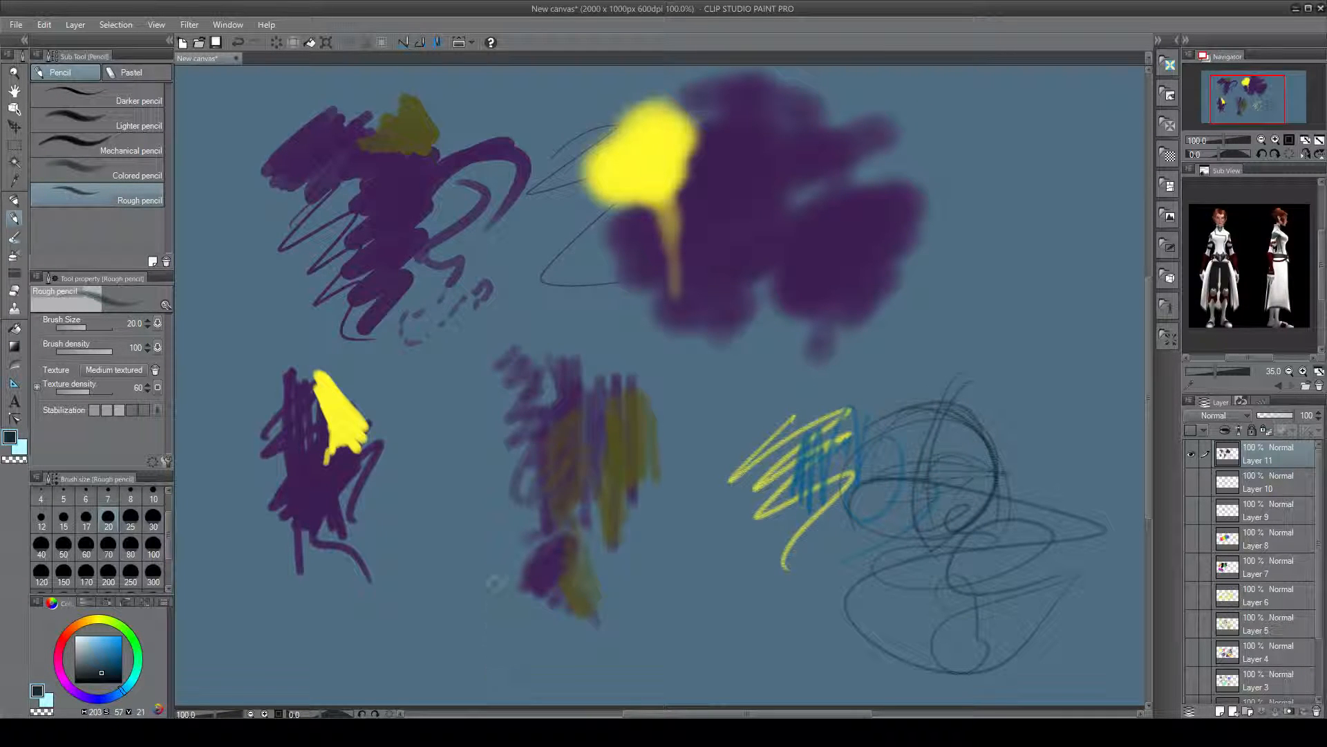
Undo the guide lines and loops, back to the plain sketched circle
key("ctrl+z")
key("ctrl+z")
key("ctrl+z")
key("ctrl+z")
key("ctrl+z")
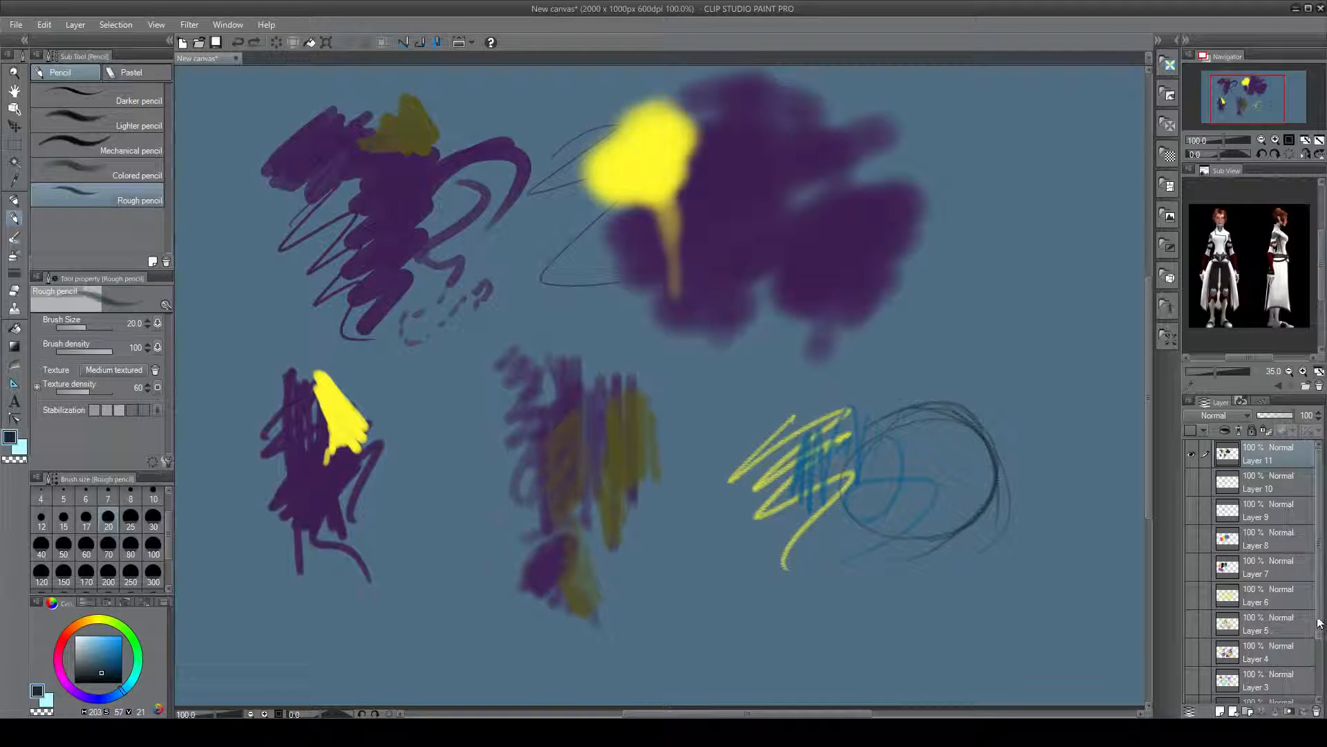
Add a new empty layer above the pencil samples and hide the pencil samples layer
left_click_drag(1318, 630, 1317, 692)
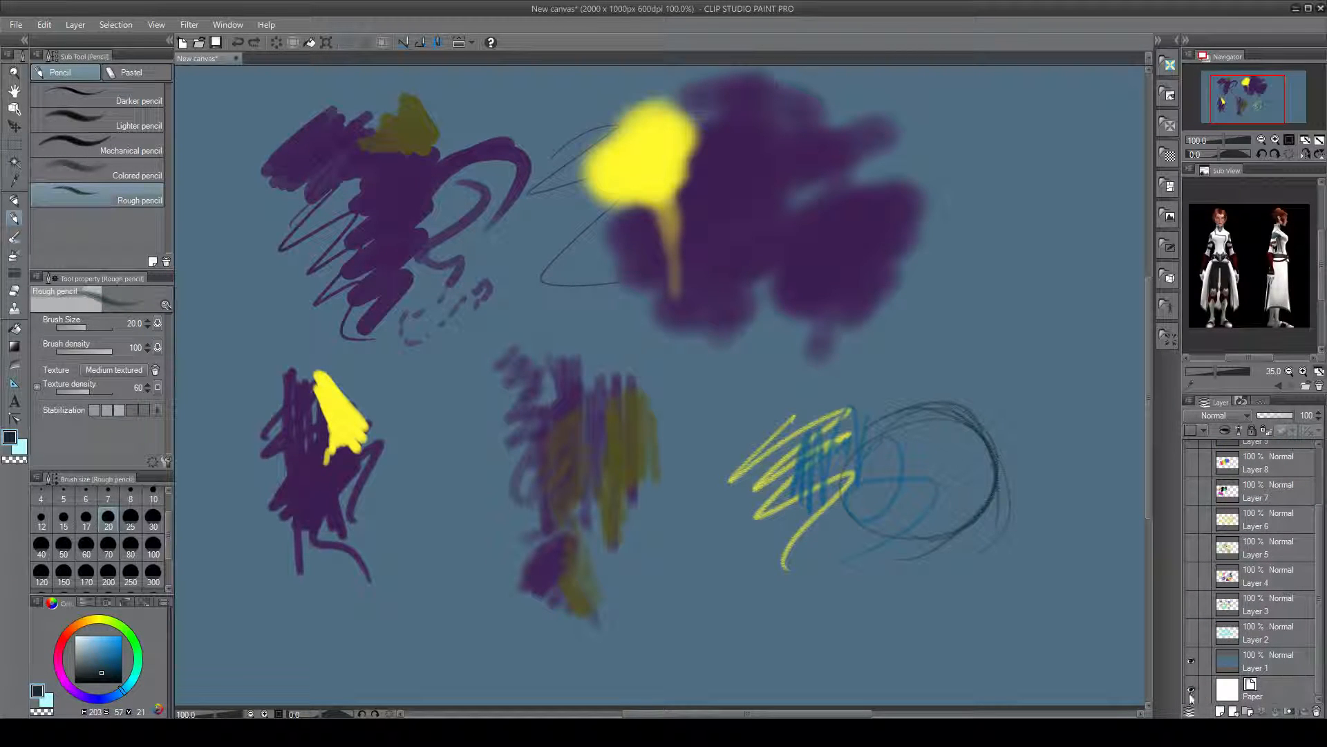
left_click(1219, 712)
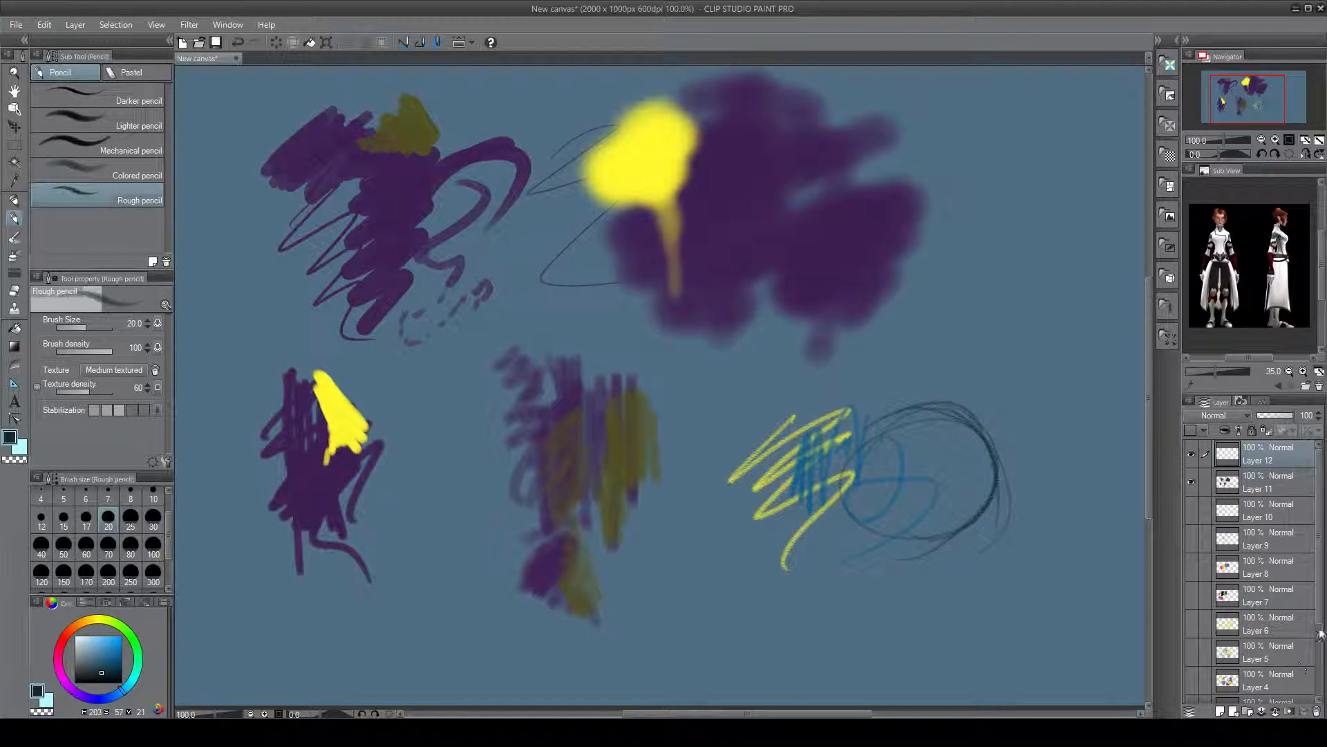
left_click(1192, 482)
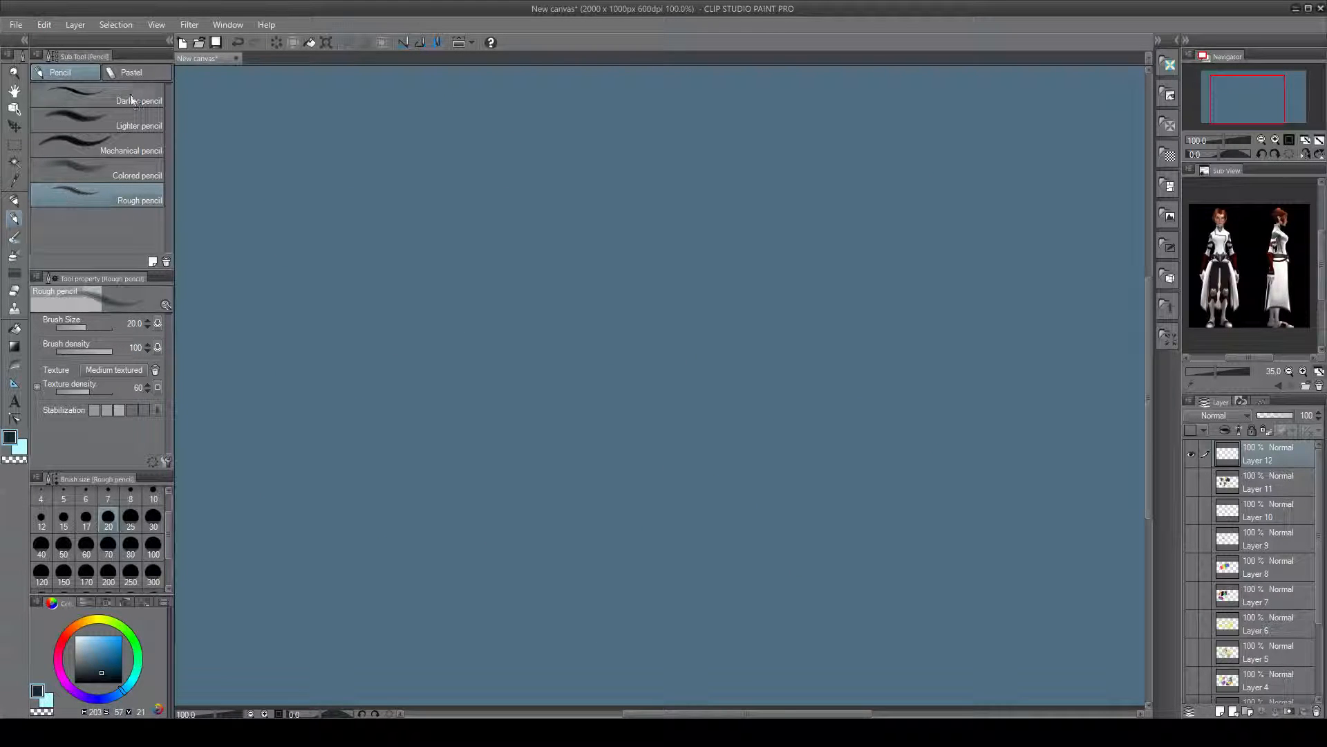
Scribble a yellow Chalk patch at sizes 15 and 70 and overlay its lower part with green strokes
left_click(135, 73)
left_click(104, 145)
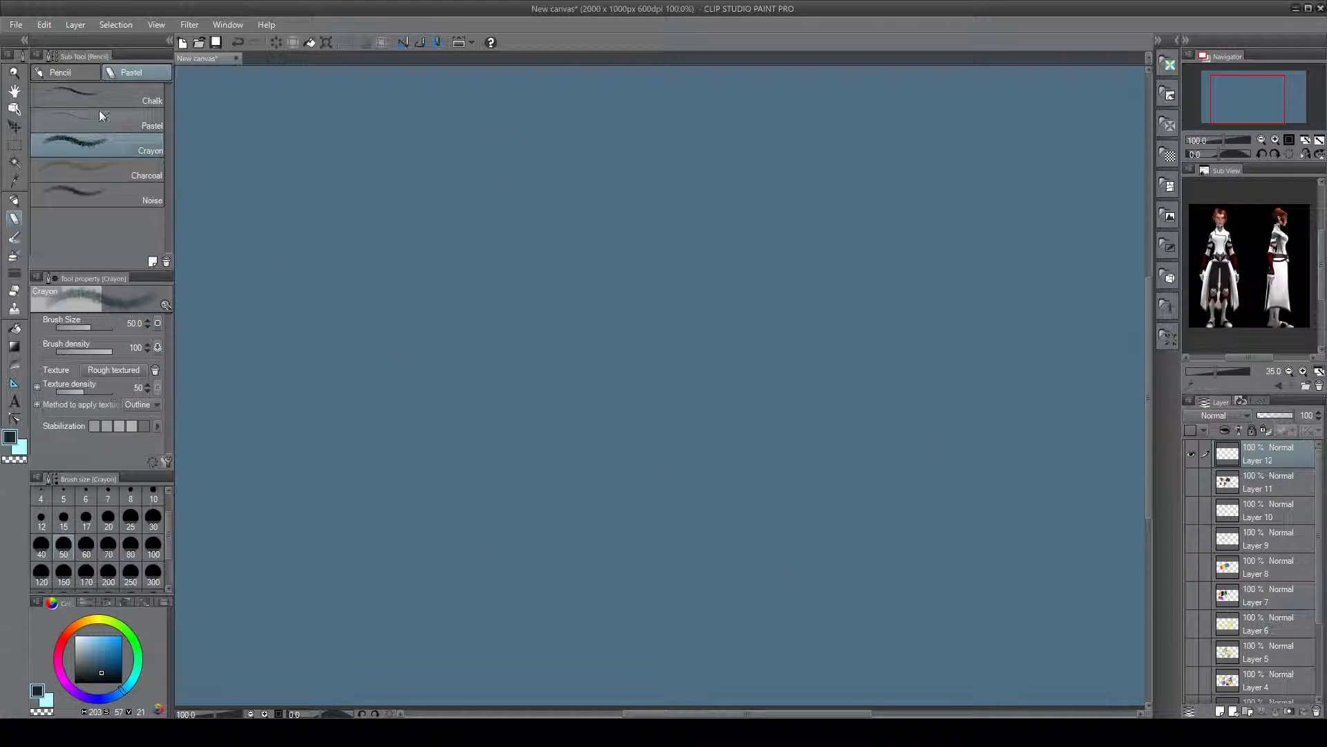
left_click(111, 98)
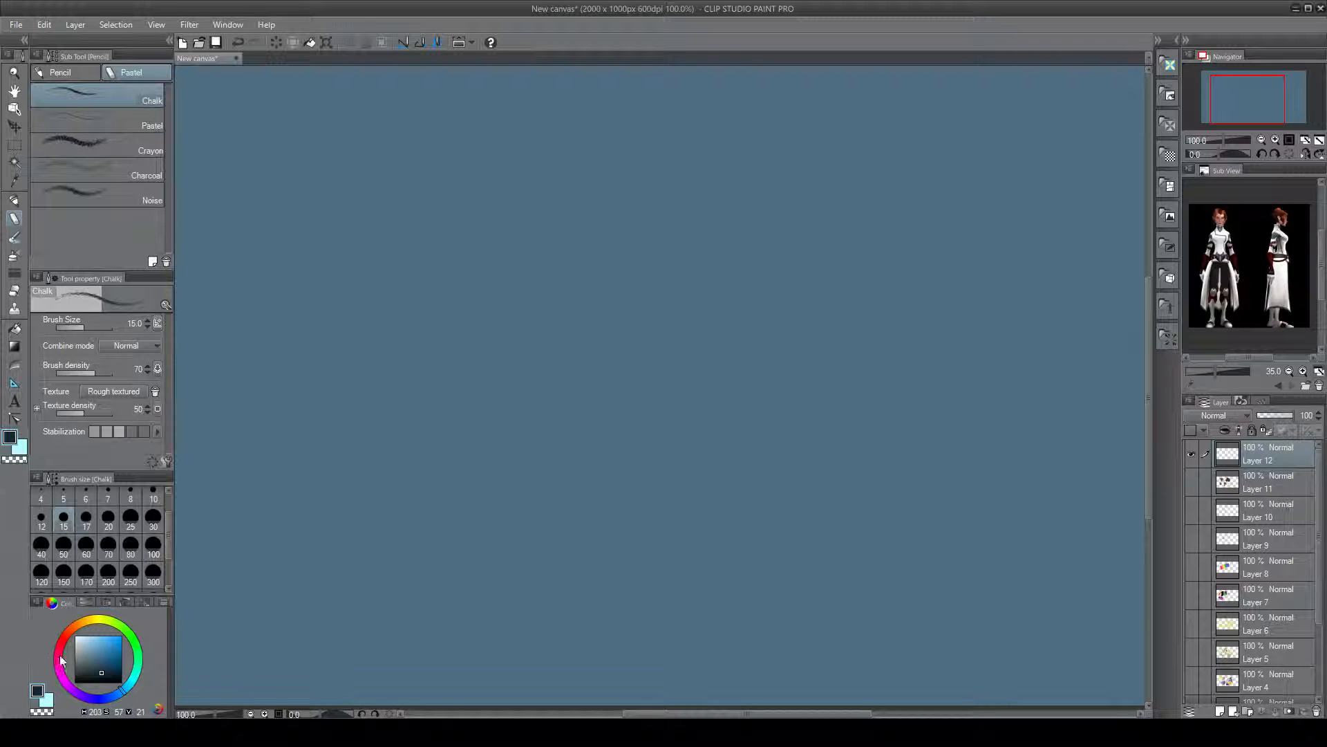
left_click(95, 622)
left_click(105, 640)
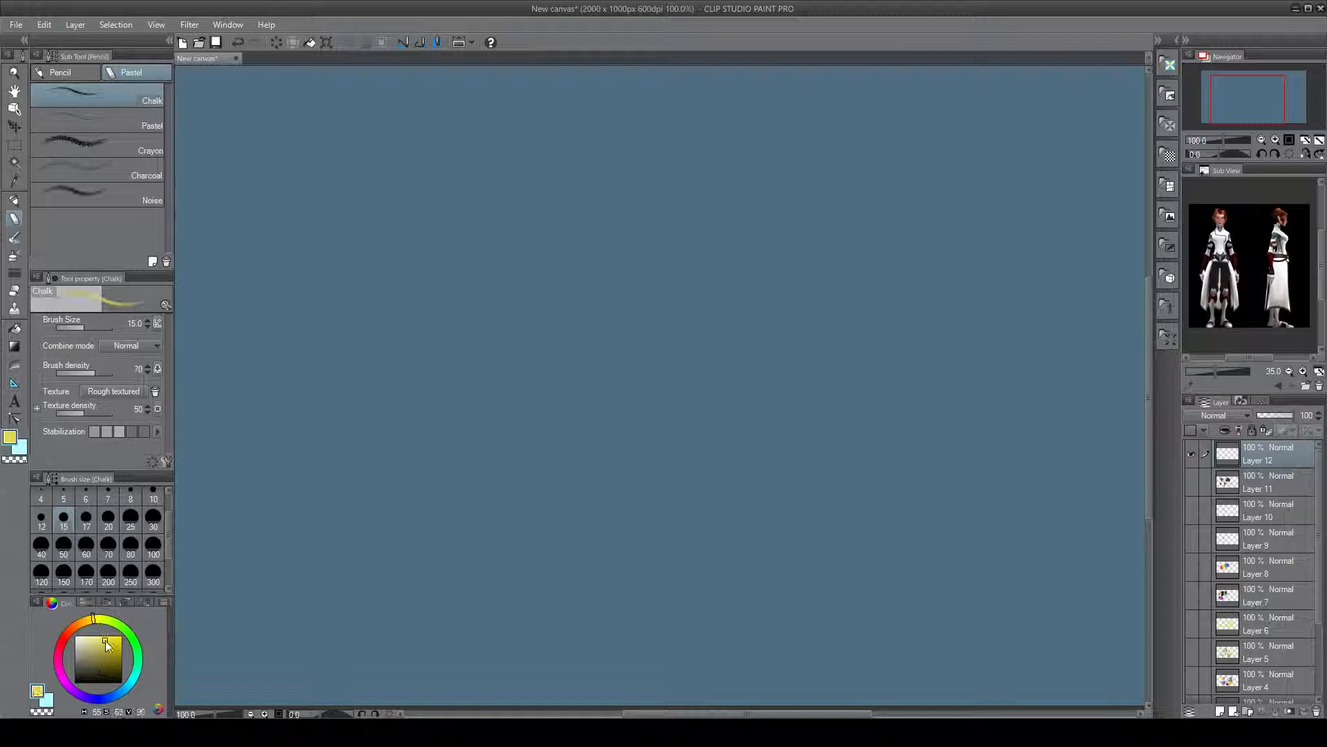
mouse_move(262, 166)
left_mouse_down()
mouse_move(340, 144)
mouse_move(308, 205)
mouse_move(335, 129)
mouse_move(188, 287)
mouse_move(322, 269)
mouse_move(325, 255)
mouse_move(263, 228)
mouse_move(207, 287)
mouse_move(279, 218)
mouse_move(221, 242)
mouse_move(318, 152)
mouse_move(186, 228)
left_mouse_up()
left_click(108, 546)
mouse_move(318, 242)
left_mouse_down()
mouse_move(239, 325)
mouse_move(238, 342)
left_mouse_up()
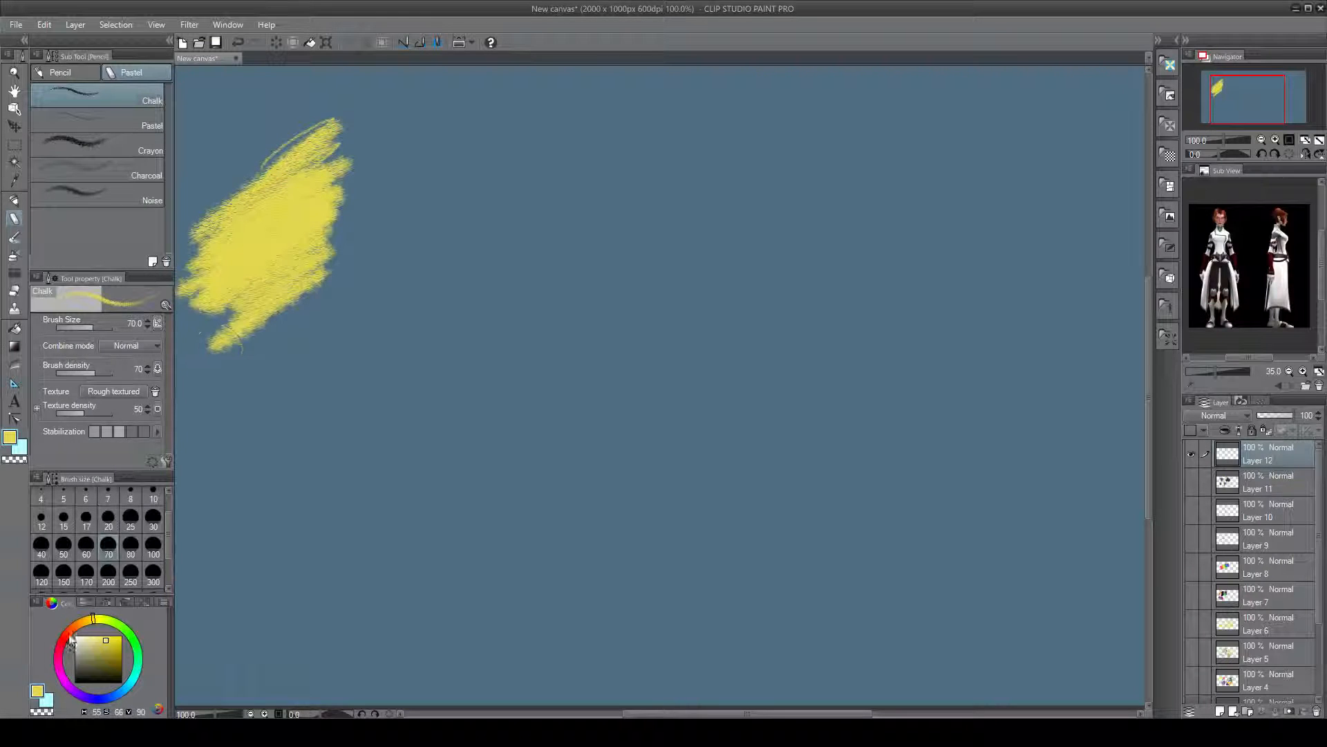
left_click_drag(127, 659, 136, 645)
mouse_move(325, 280)
left_mouse_down()
mouse_move(249, 350)
mouse_move(302, 275)
mouse_move(231, 321)
mouse_move(294, 254)
left_mouse_up()
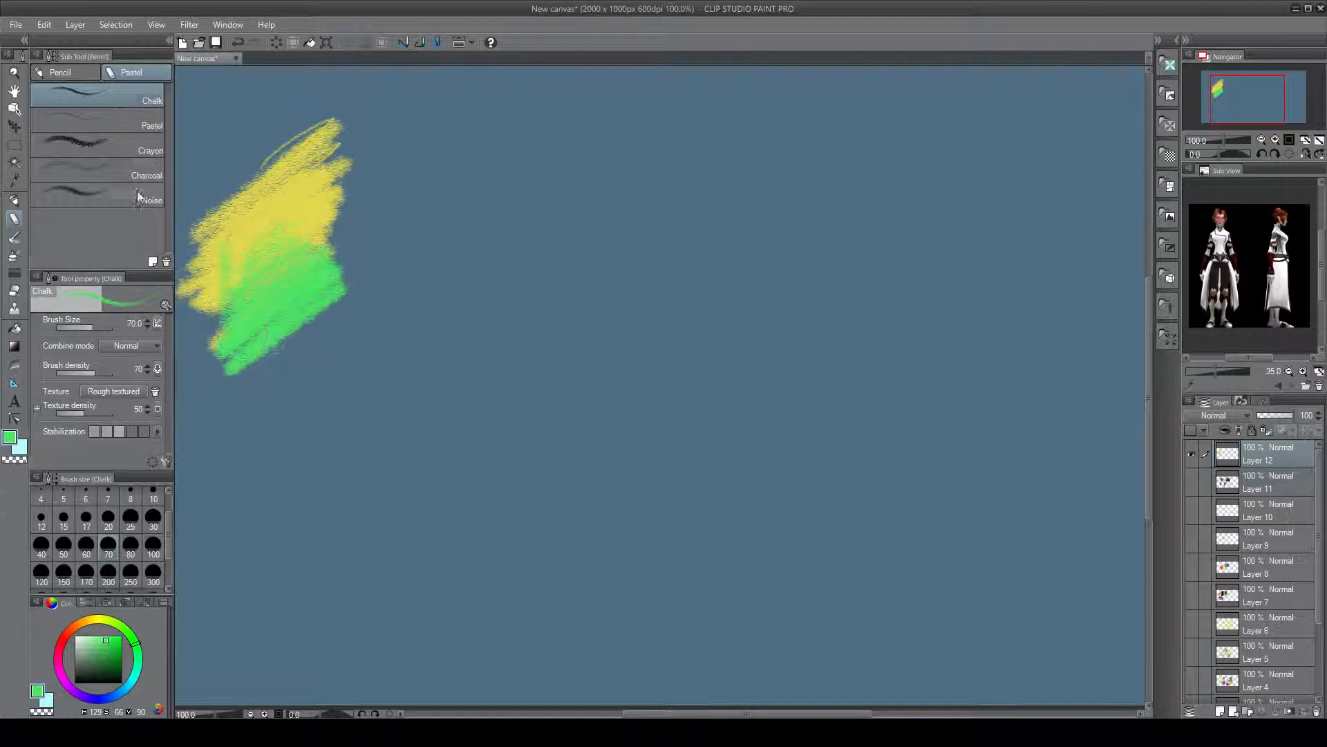
Build up a pinkish-red Pastel patch beside the chalk sample at sizes 50 and 100 and overlay it with yellow strokes
left_click(152, 125)
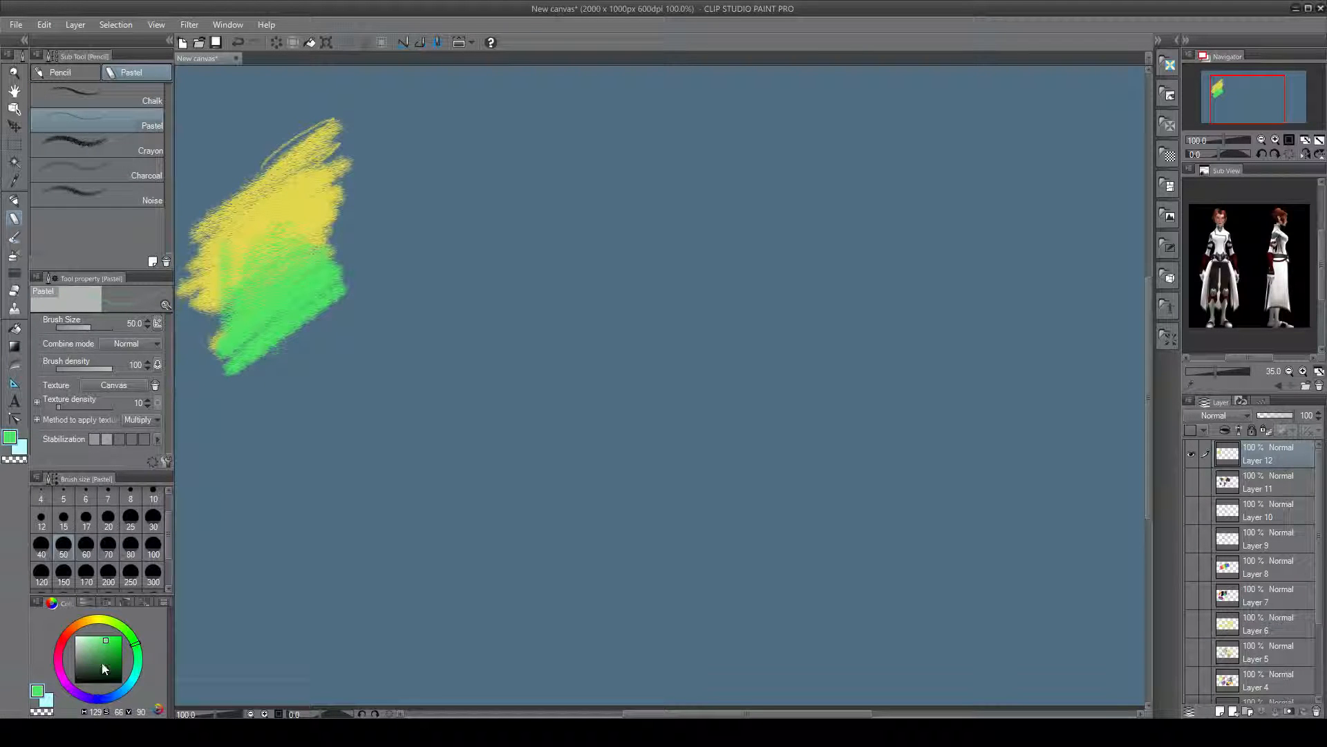
left_click(61, 651)
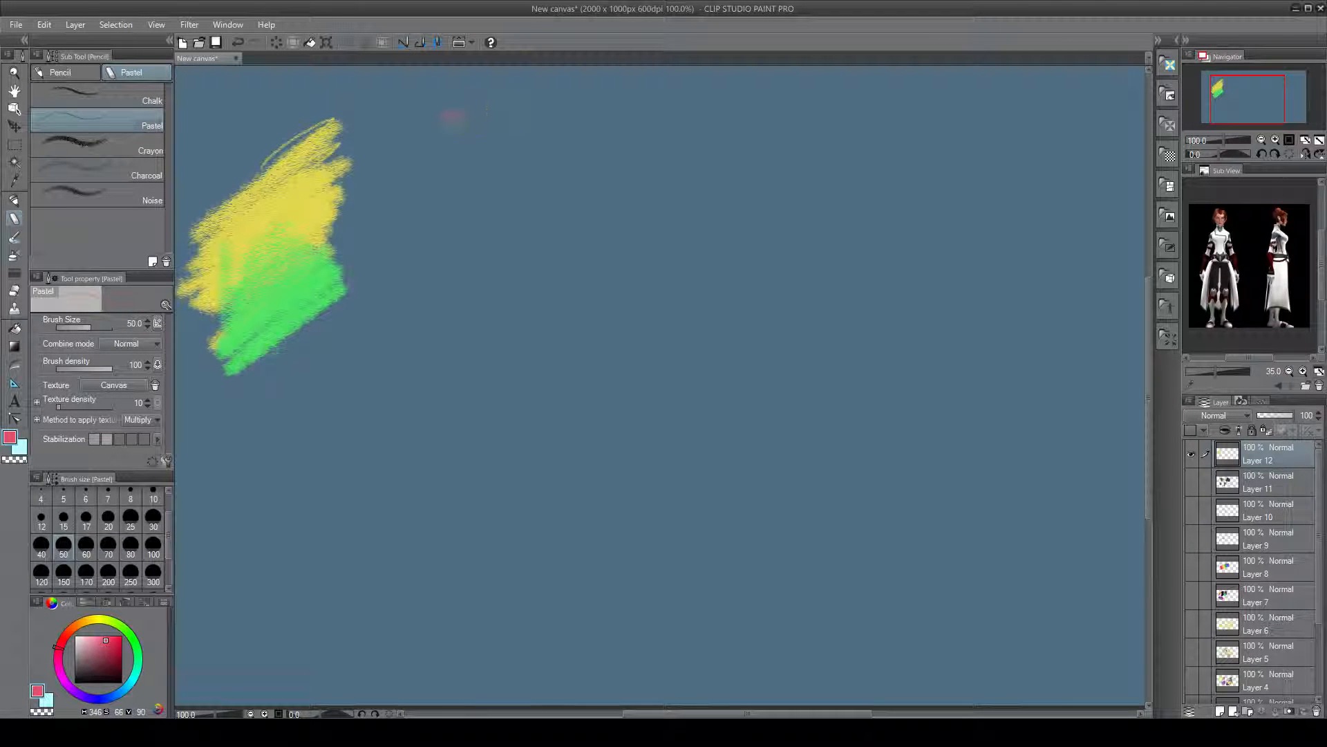
left_click_drag(453, 116, 519, 115)
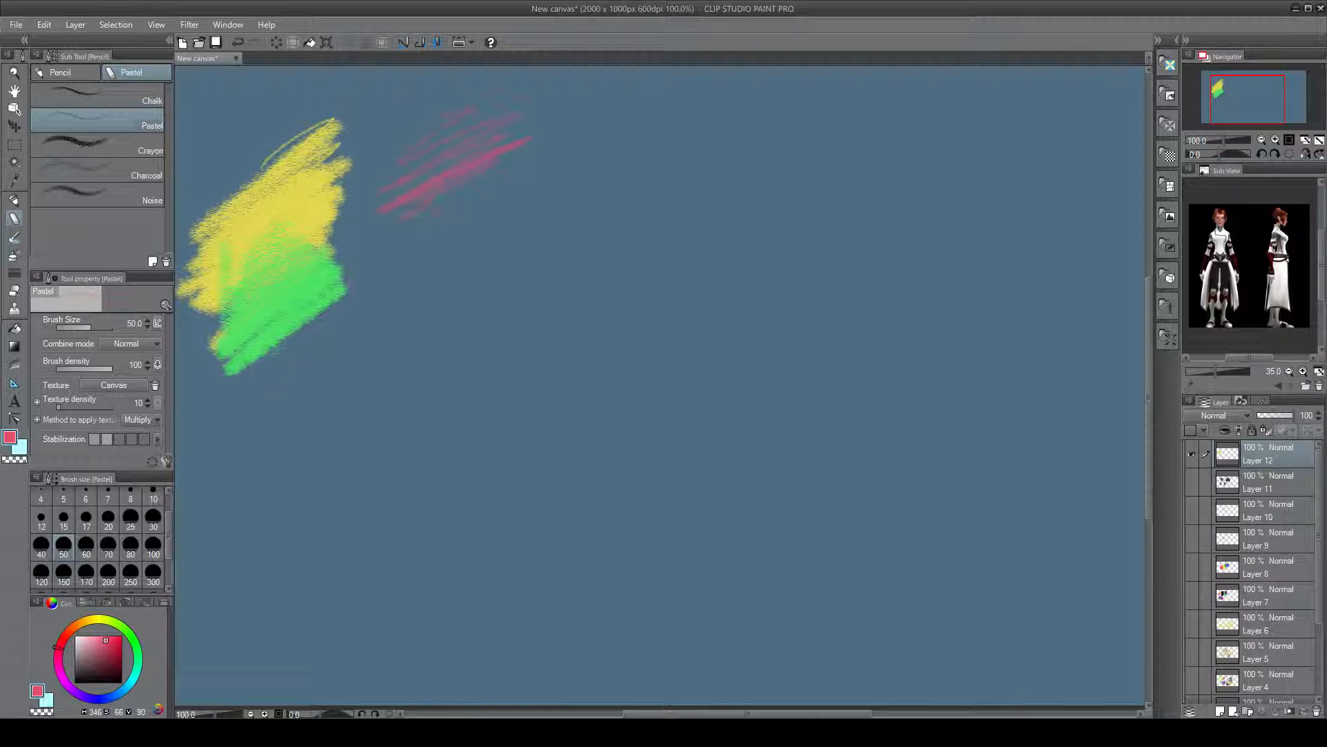
left_click(153, 548)
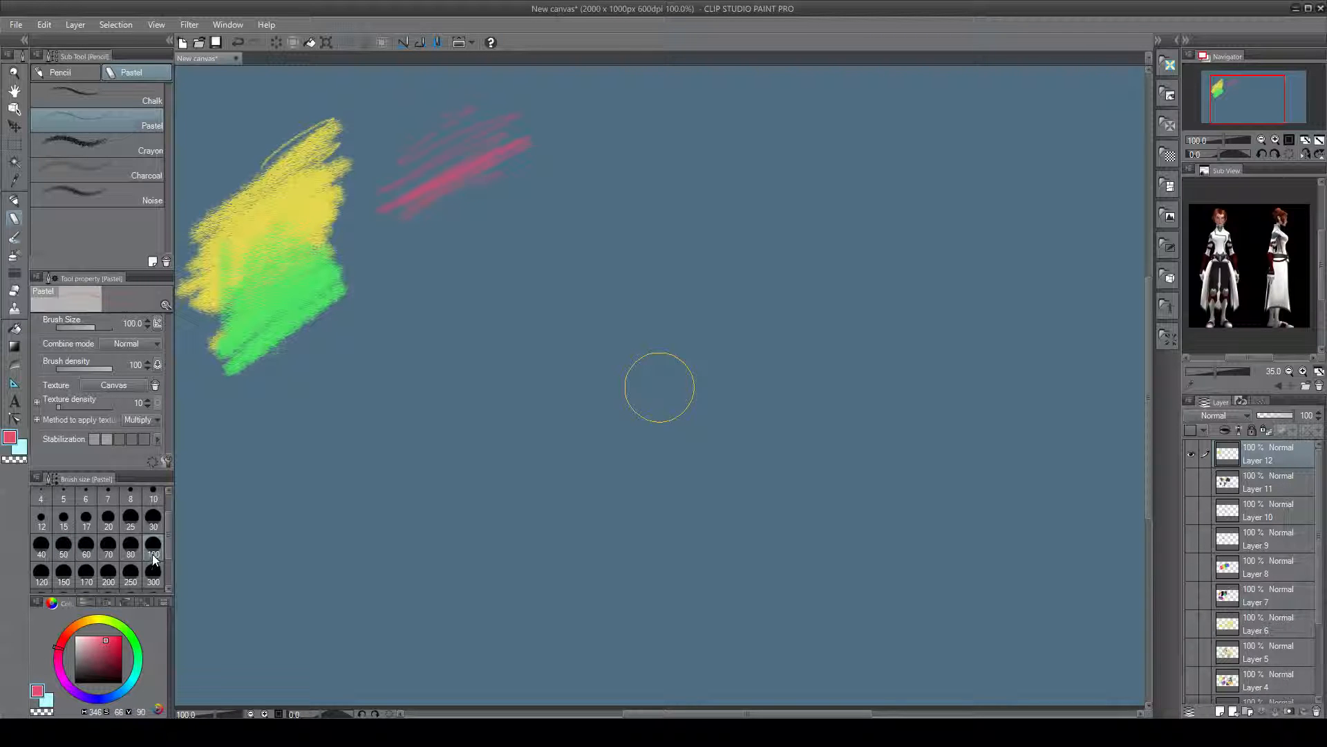
left_click_drag(495, 167, 512, 156)
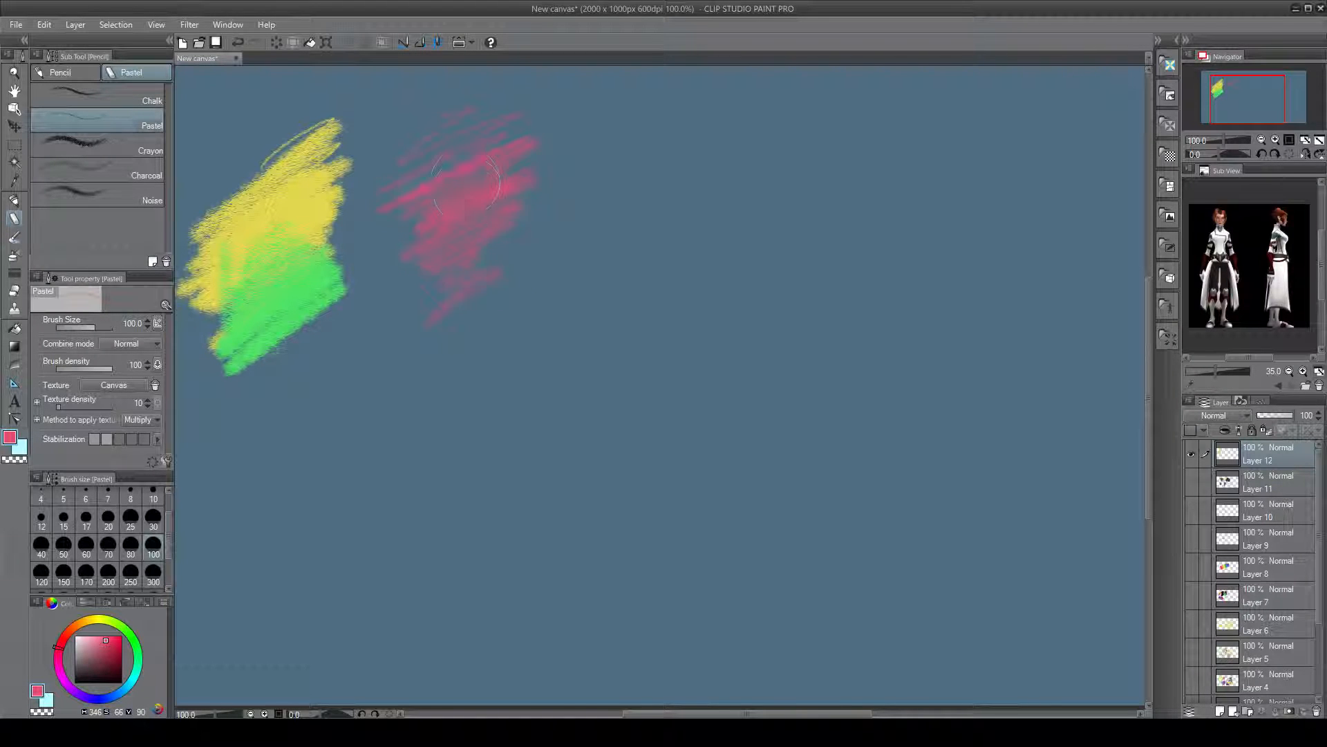
mouse_move(424, 203)
left_mouse_down()
mouse_move(504, 122)
mouse_move(527, 141)
mouse_move(469, 179)
left_mouse_up()
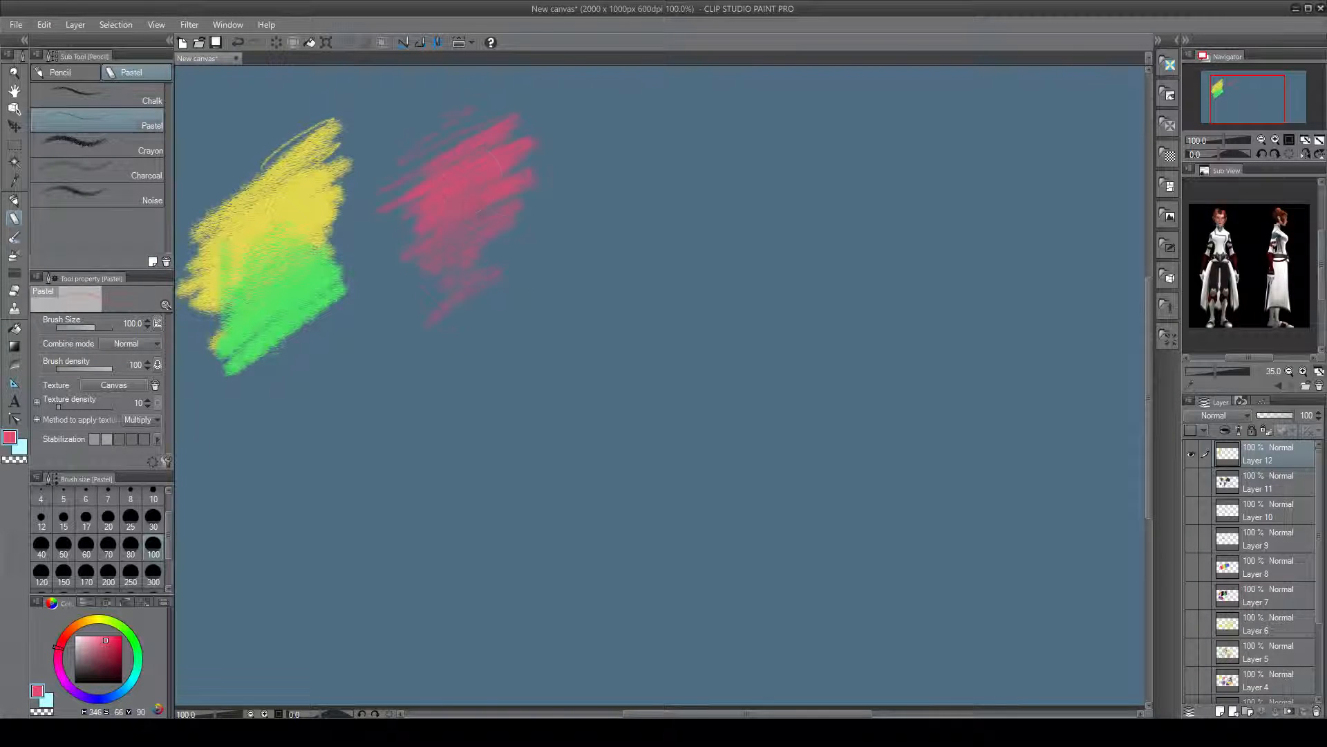
mouse_move(508, 138)
left_mouse_down()
mouse_move(464, 218)
mouse_move(489, 227)
mouse_move(468, 242)
mouse_move(524, 166)
left_mouse_up()
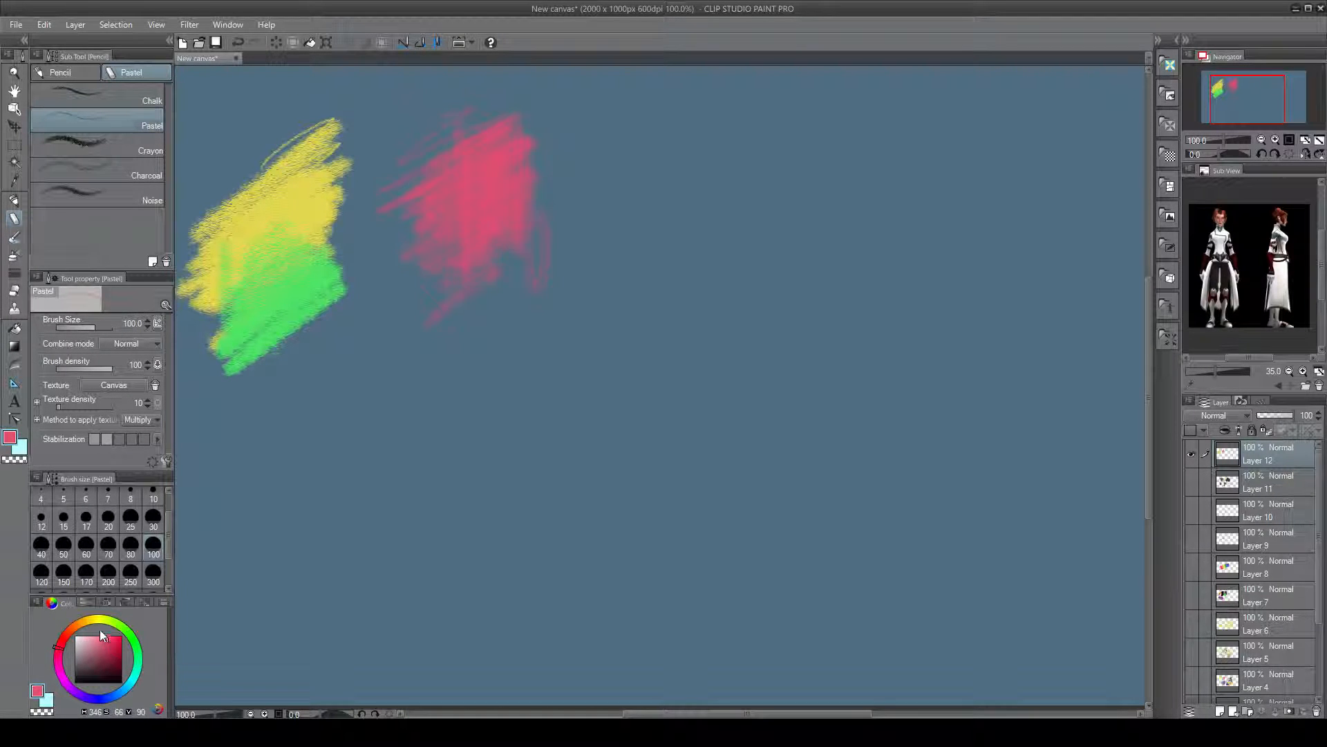
left_click(98, 618)
mouse_move(529, 135)
left_mouse_down()
mouse_move(524, 221)
mouse_move(499, 246)
mouse_move(487, 145)
mouse_move(477, 200)
mouse_move(463, 190)
mouse_move(510, 188)
mouse_move(522, 221)
mouse_move(502, 135)
mouse_move(484, 221)
mouse_move(517, 245)
left_mouse_up()
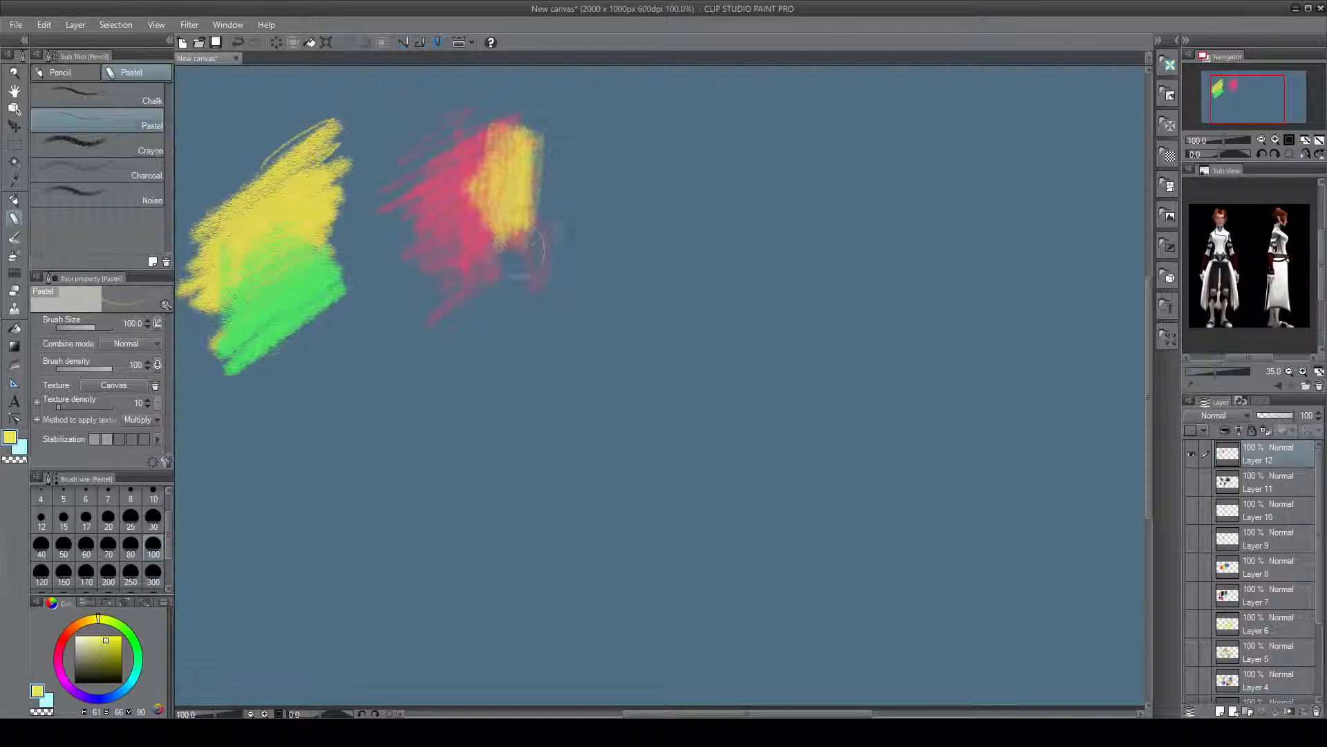
Paint a yellow Crayon patch at size 50 beside the pastel sample and overlay it with purple strokes
left_click(141, 150)
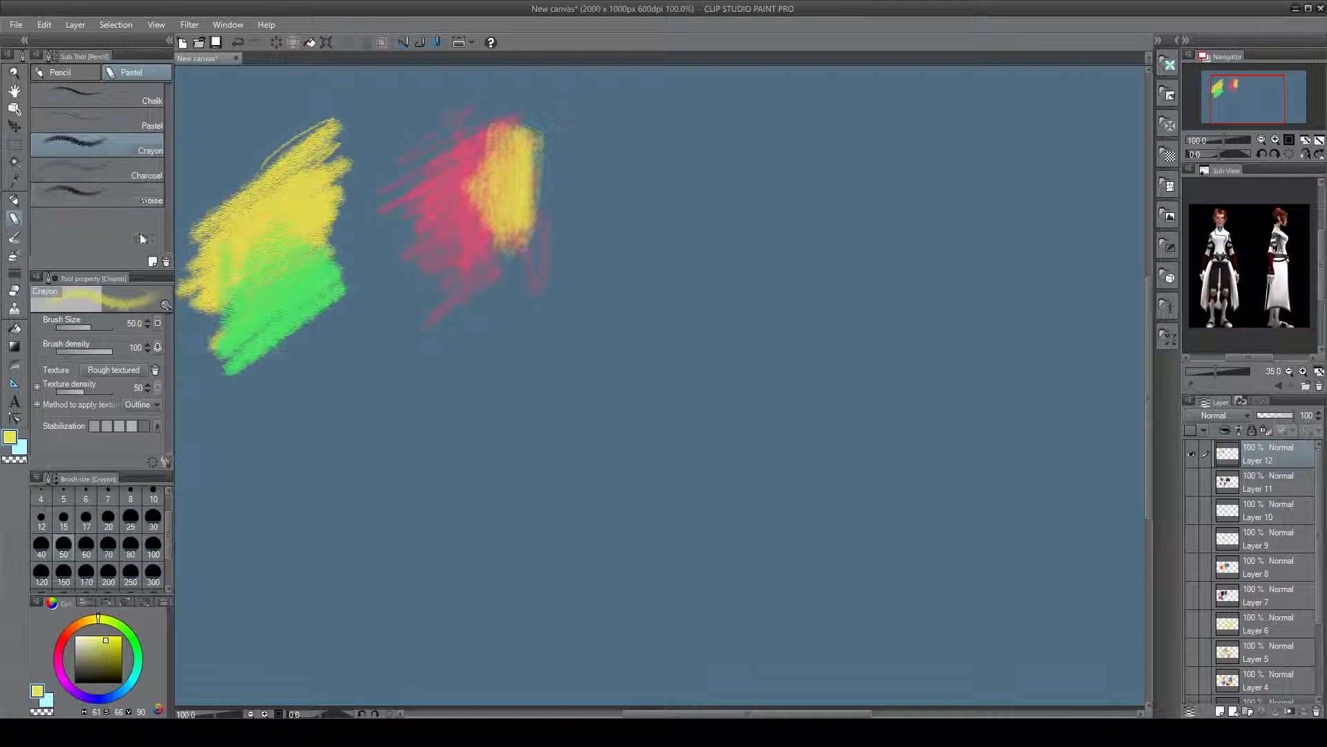
mouse_move(667, 131)
left_mouse_down()
mouse_move(626, 166)
mouse_move(686, 205)
mouse_move(636, 298)
mouse_move(622, 221)
mouse_move(663, 179)
mouse_move(656, 332)
mouse_move(713, 290)
mouse_move(719, 201)
mouse_move(747, 277)
left_mouse_up()
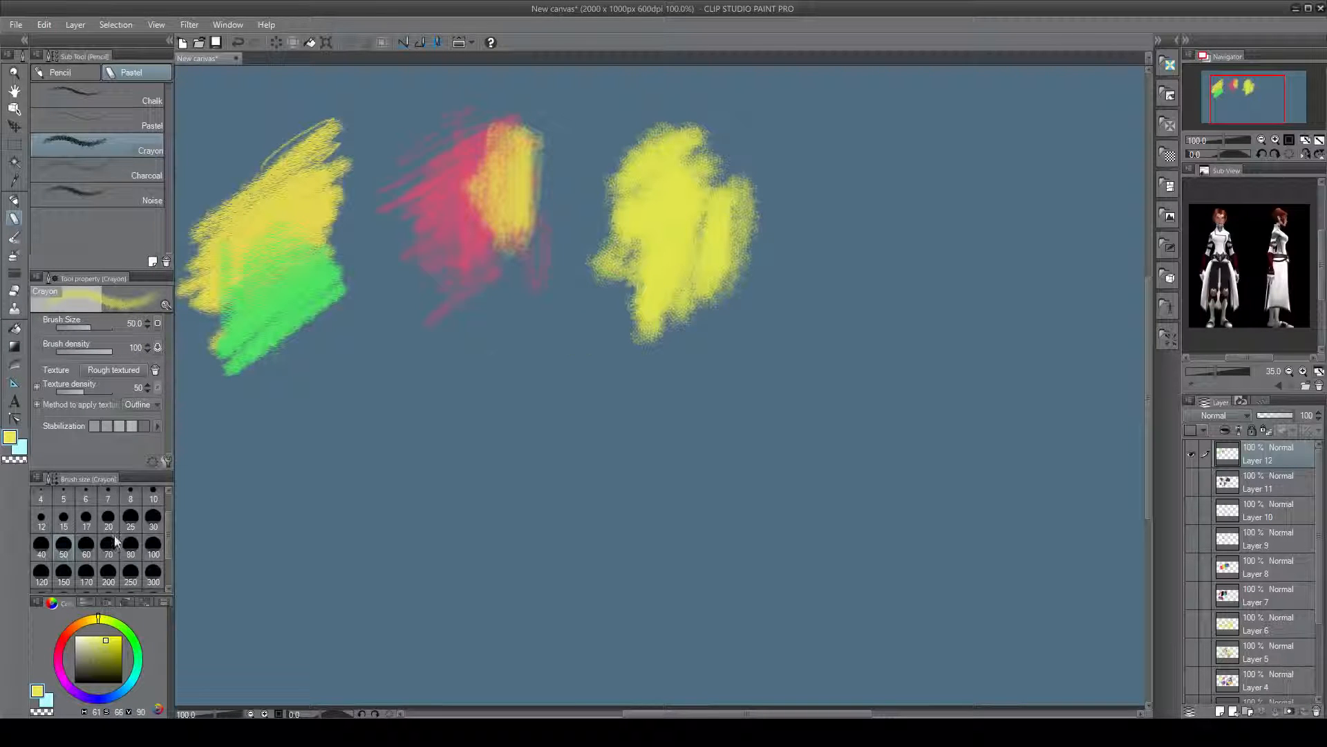
left_click(80, 698)
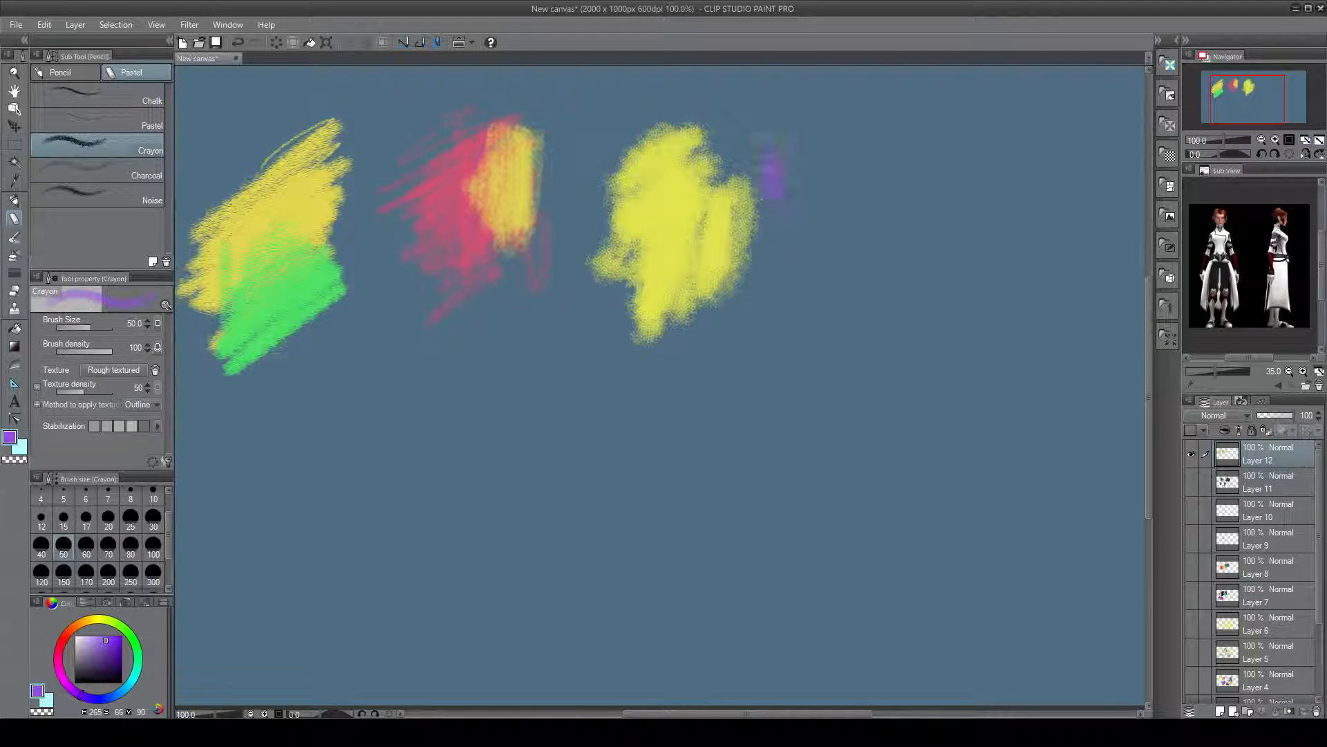
mouse_move(771, 180)
left_mouse_down()
mouse_move(715, 267)
mouse_move(674, 166)
mouse_move(692, 269)
mouse_move(754, 207)
left_mouse_up()
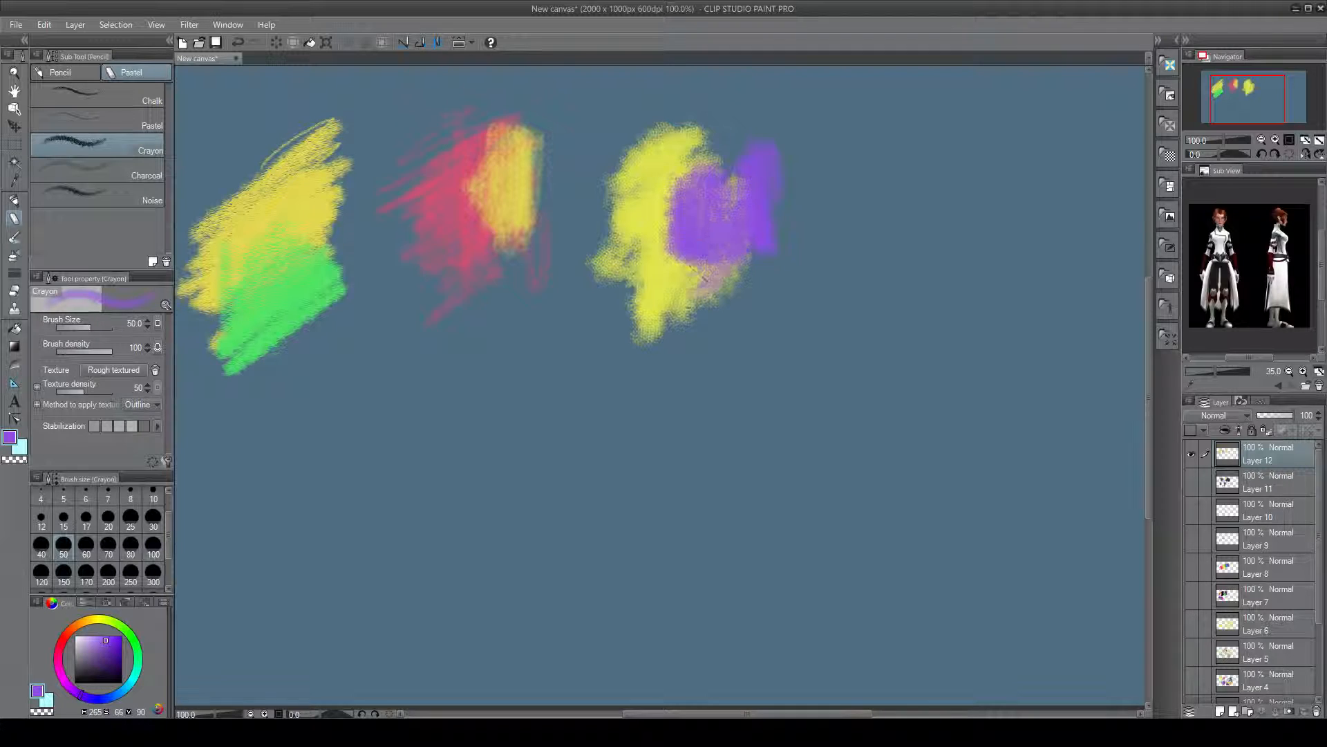
mouse_move(706, 279)
left_mouse_down()
mouse_move(657, 304)
mouse_move(712, 332)
left_mouse_up()
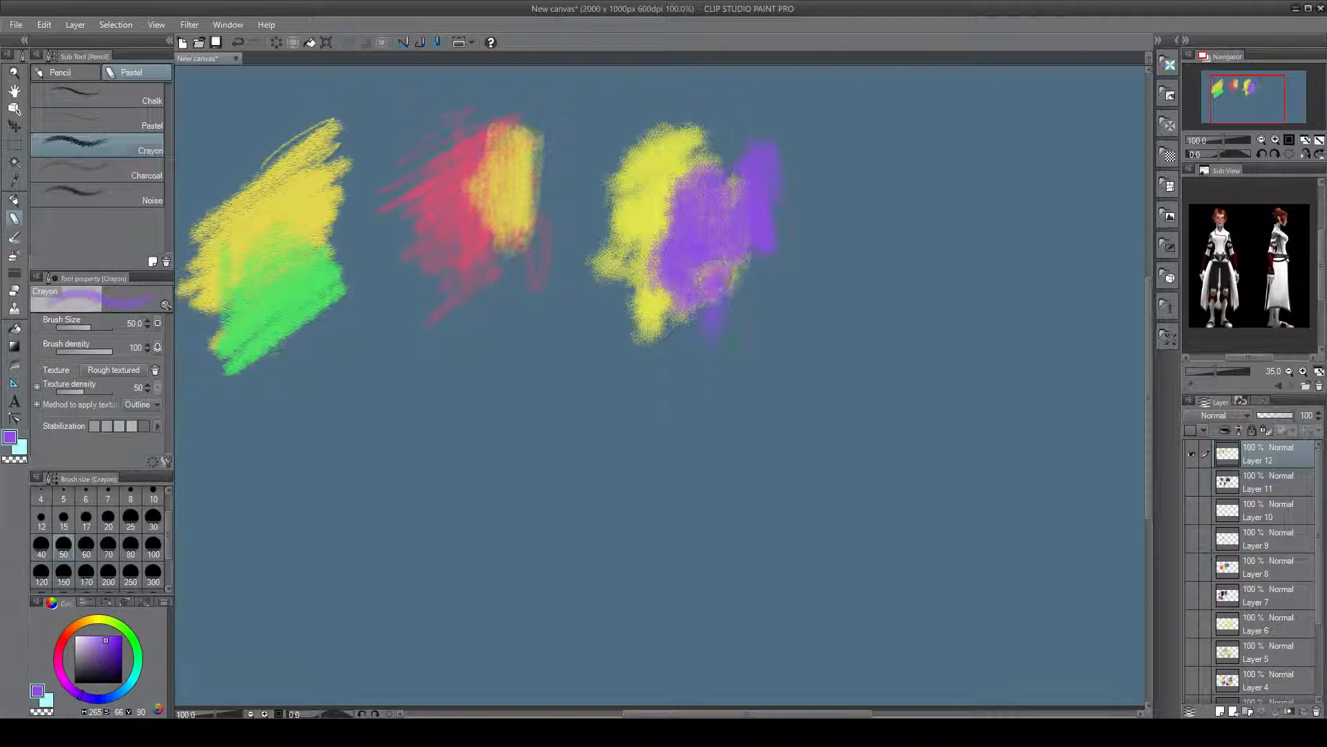
Scribble faint purple and cyan Charcoal strokes at size 30 below the chalk sample and overlay them with magenta
left_click(129, 177)
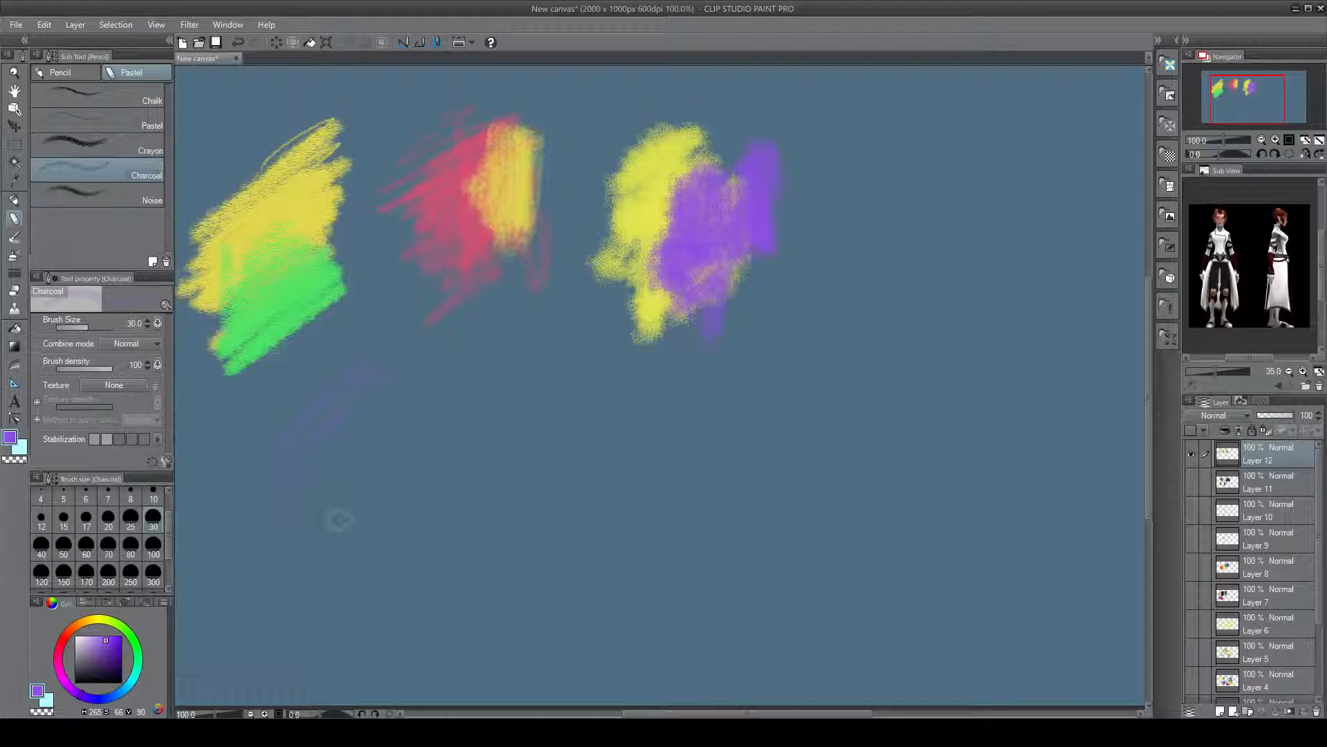
left_click_drag(69, 648, 95, 617)
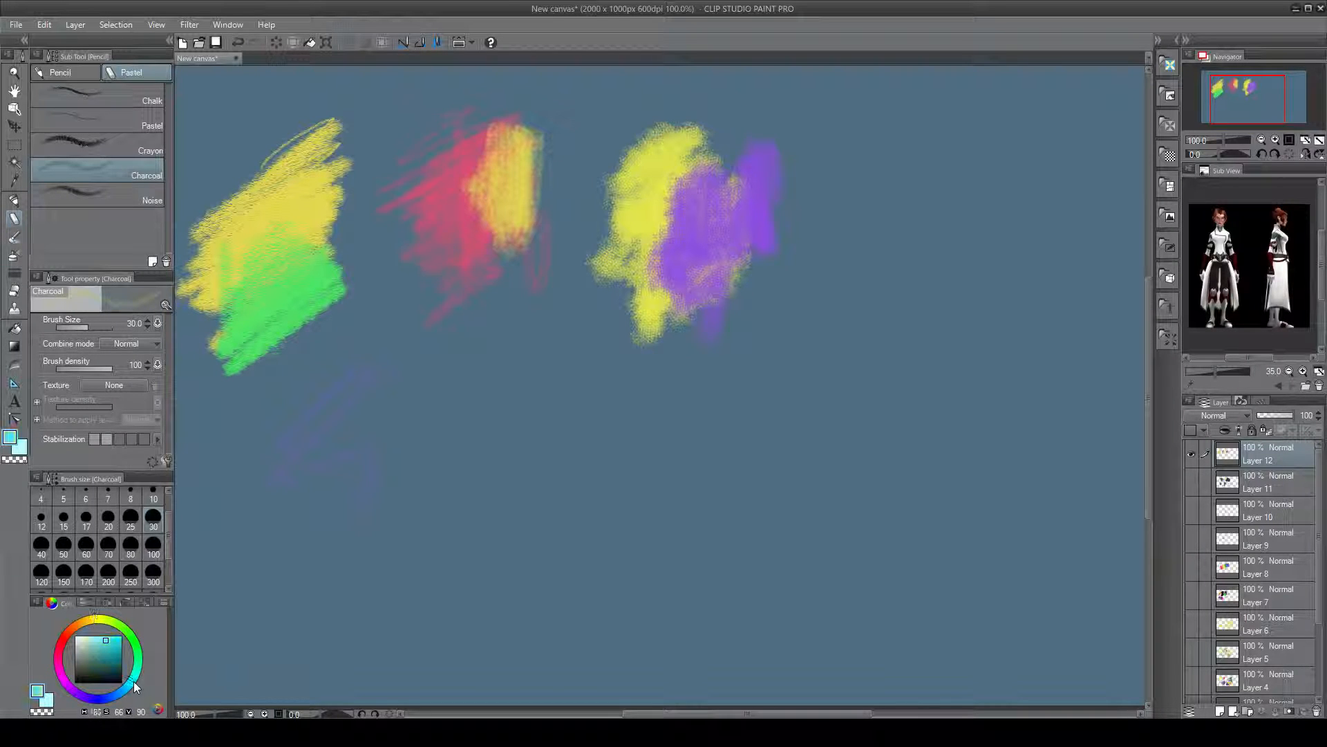
mouse_move(391, 390)
left_mouse_down()
mouse_move(242, 505)
mouse_move(345, 439)
mouse_move(311, 564)
mouse_move(418, 477)
mouse_move(290, 526)
mouse_move(371, 435)
mouse_move(359, 515)
left_mouse_up()
left_click(66, 688)
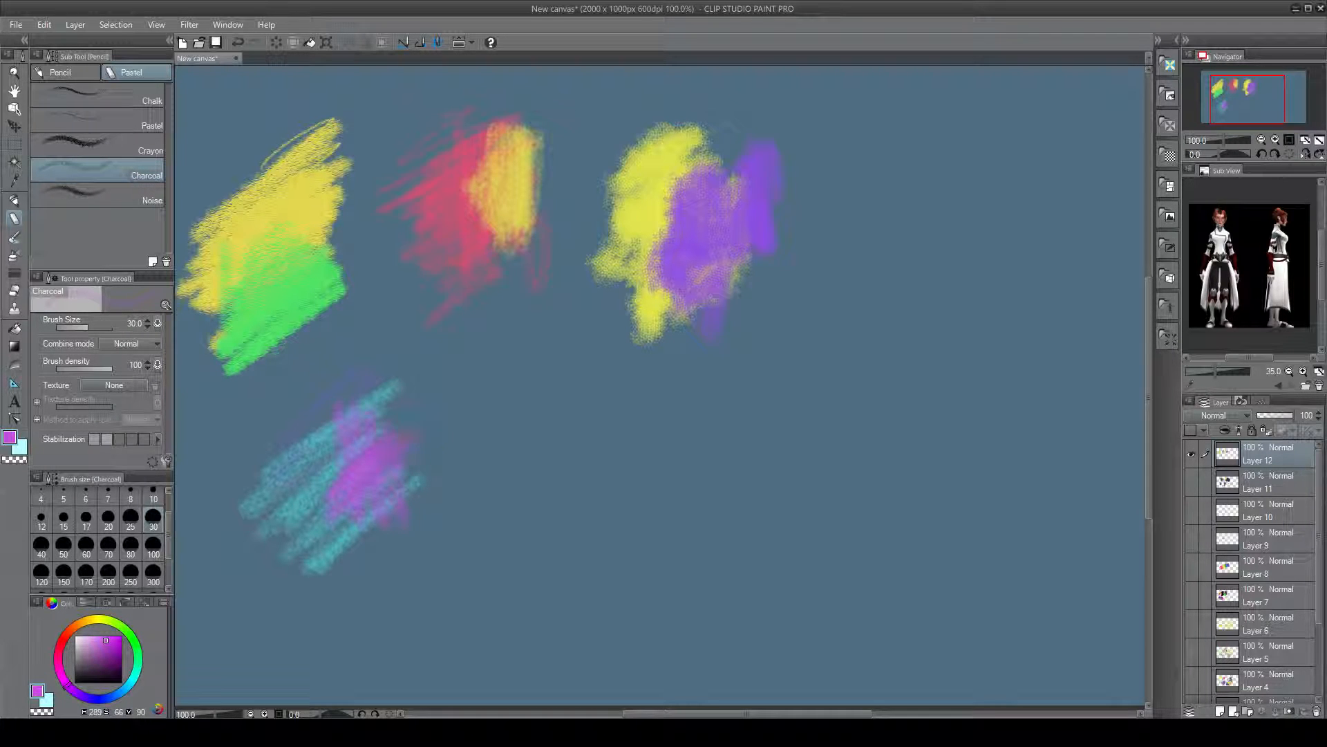
Scribble a magenta Noise brush zigzag at size 50 beside the charcoal sample and overlay it with light blue strokes
left_click(136, 197)
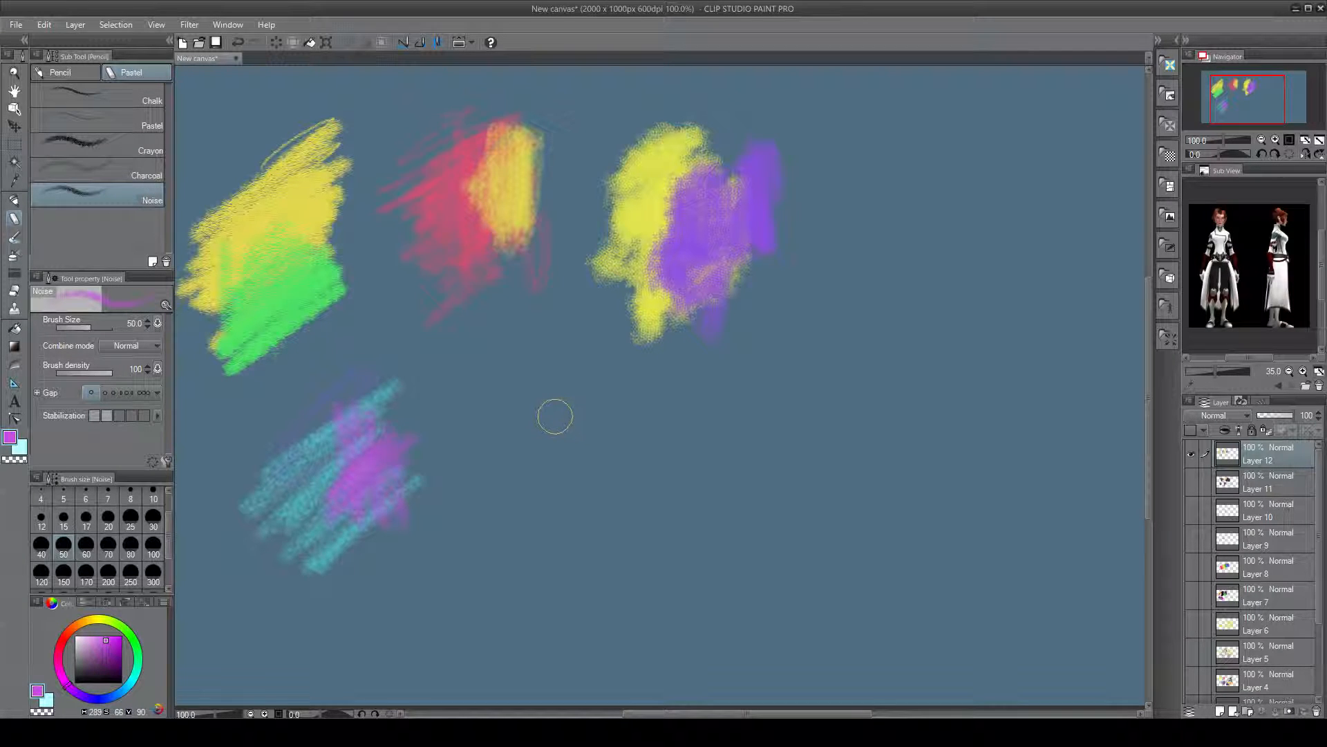
mouse_move(551, 415)
left_mouse_down()
mouse_move(616, 385)
mouse_move(560, 511)
mouse_move(684, 504)
mouse_move(609, 587)
left_mouse_up()
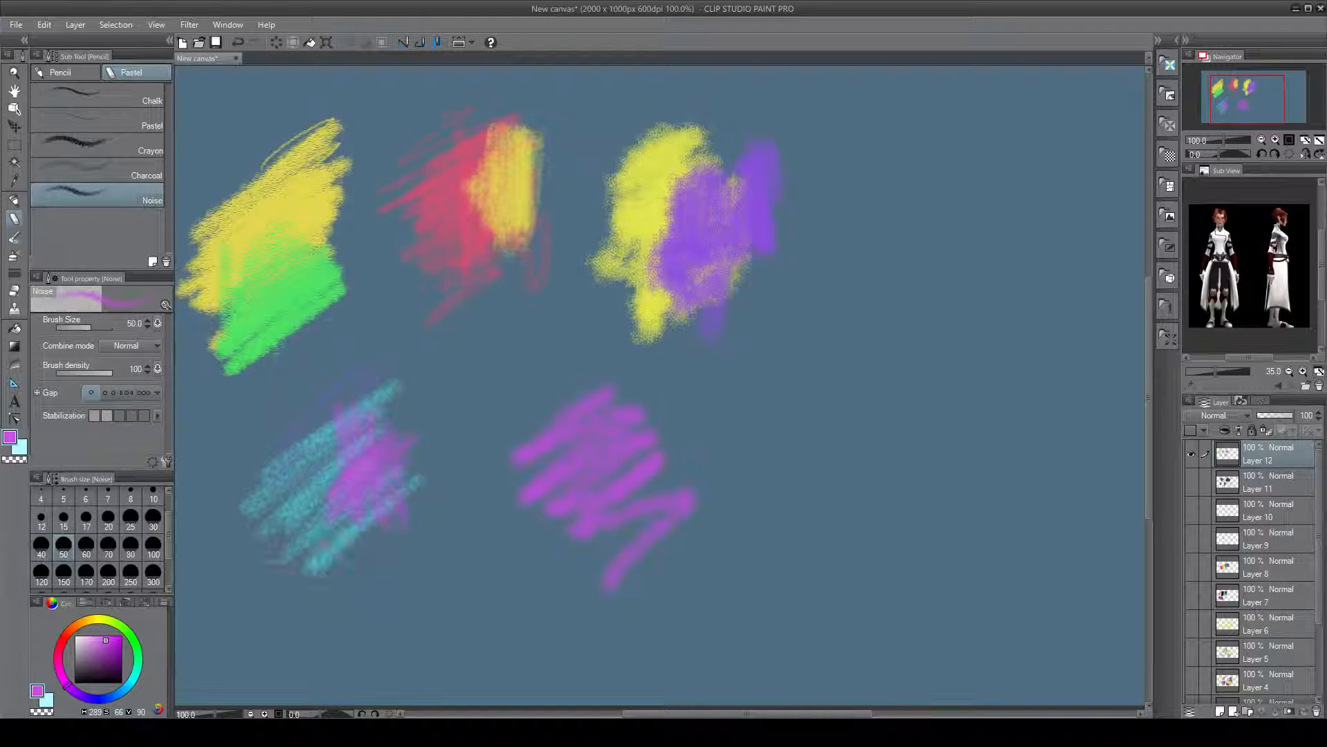
left_click_drag(107, 703, 121, 693)
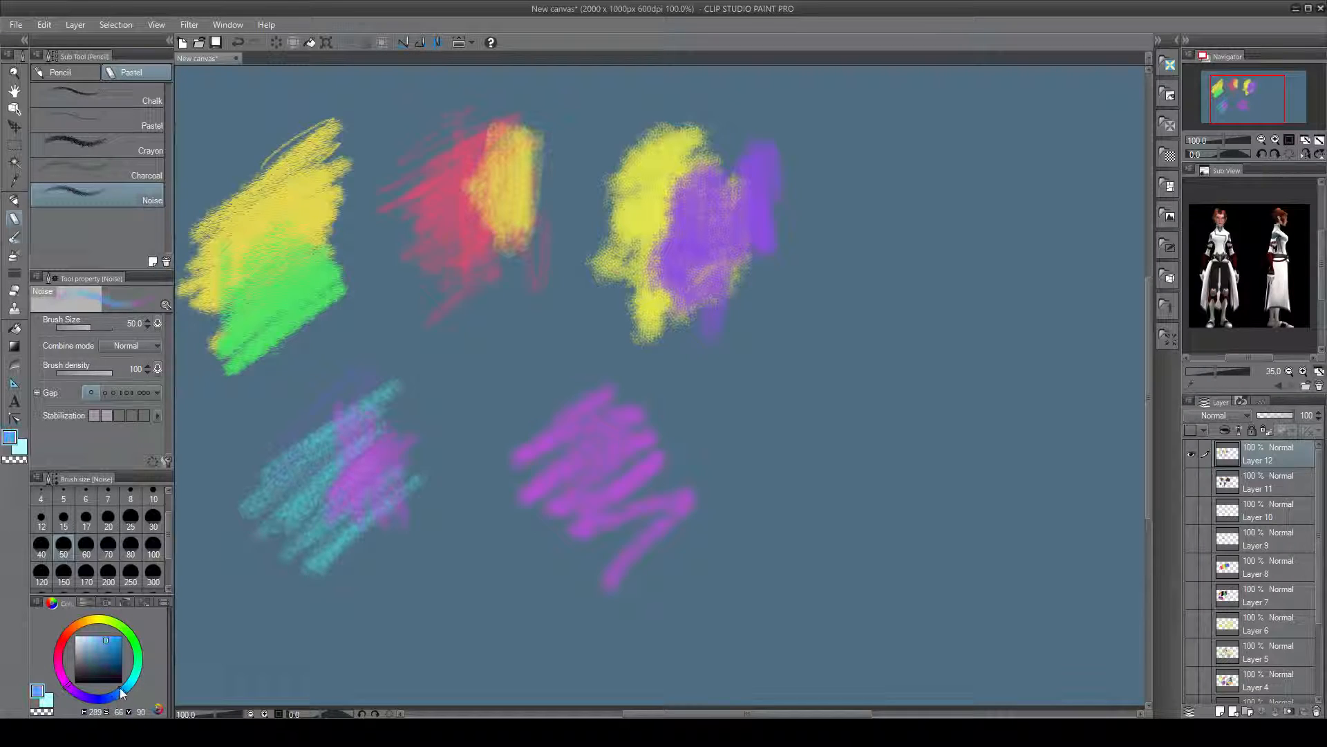
left_click(103, 641)
mouse_move(681, 497)
left_mouse_down()
mouse_move(650, 419)
mouse_move(643, 484)
mouse_move(685, 529)
mouse_move(672, 508)
left_mouse_up()
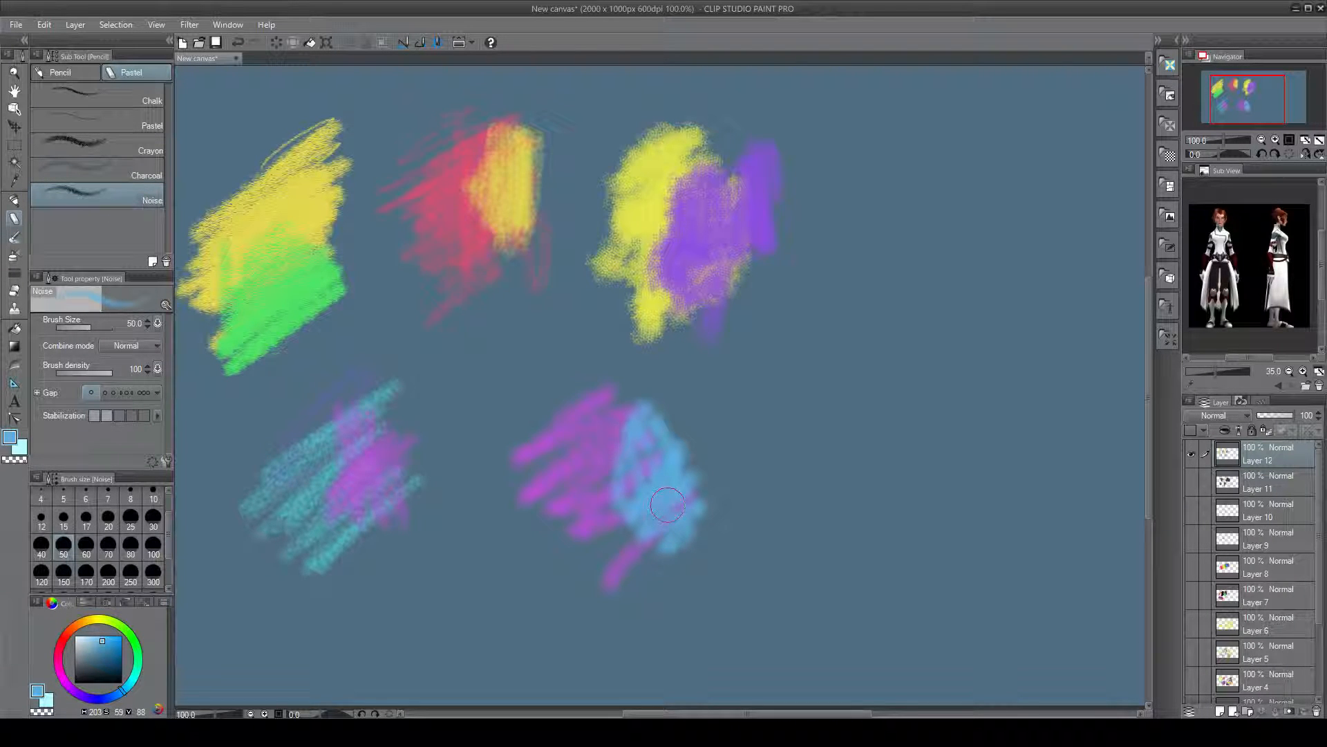
Paint green Noise brush strokes across the magenta and blue sample and onto the empty canvas beside it
left_click_drag(135, 658, 137, 647)
mouse_move(607, 473)
left_mouse_down()
mouse_move(674, 432)
mouse_move(588, 484)
mouse_move(619, 510)
left_mouse_up()
mouse_move(612, 423)
left_mouse_down()
mouse_move(702, 522)
mouse_move(760, 547)
mouse_move(707, 594)
left_mouse_up()
mouse_move(795, 533)
left_mouse_down()
mouse_move(760, 409)
mouse_move(706, 450)
left_mouse_up()
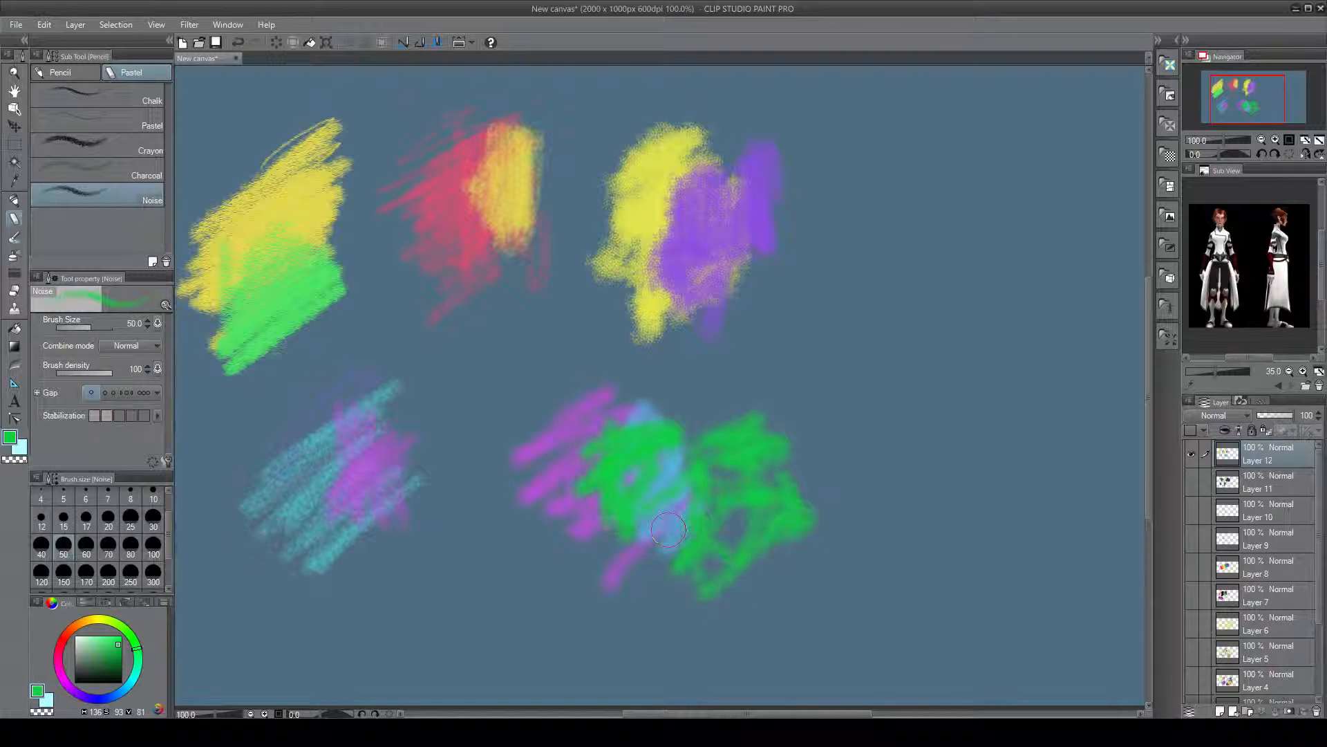
Hide the pastel samples layer and add a new empty layer above it
left_click(1192, 454)
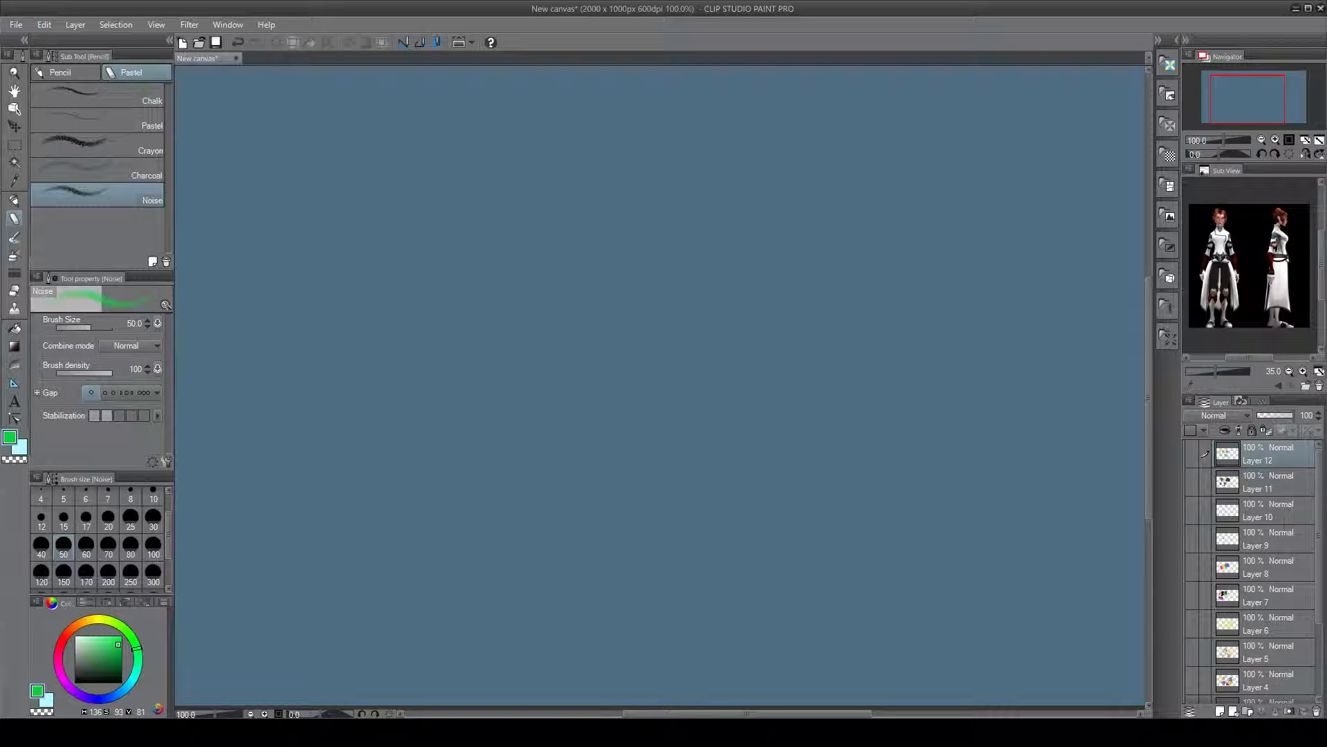
left_click(1221, 712)
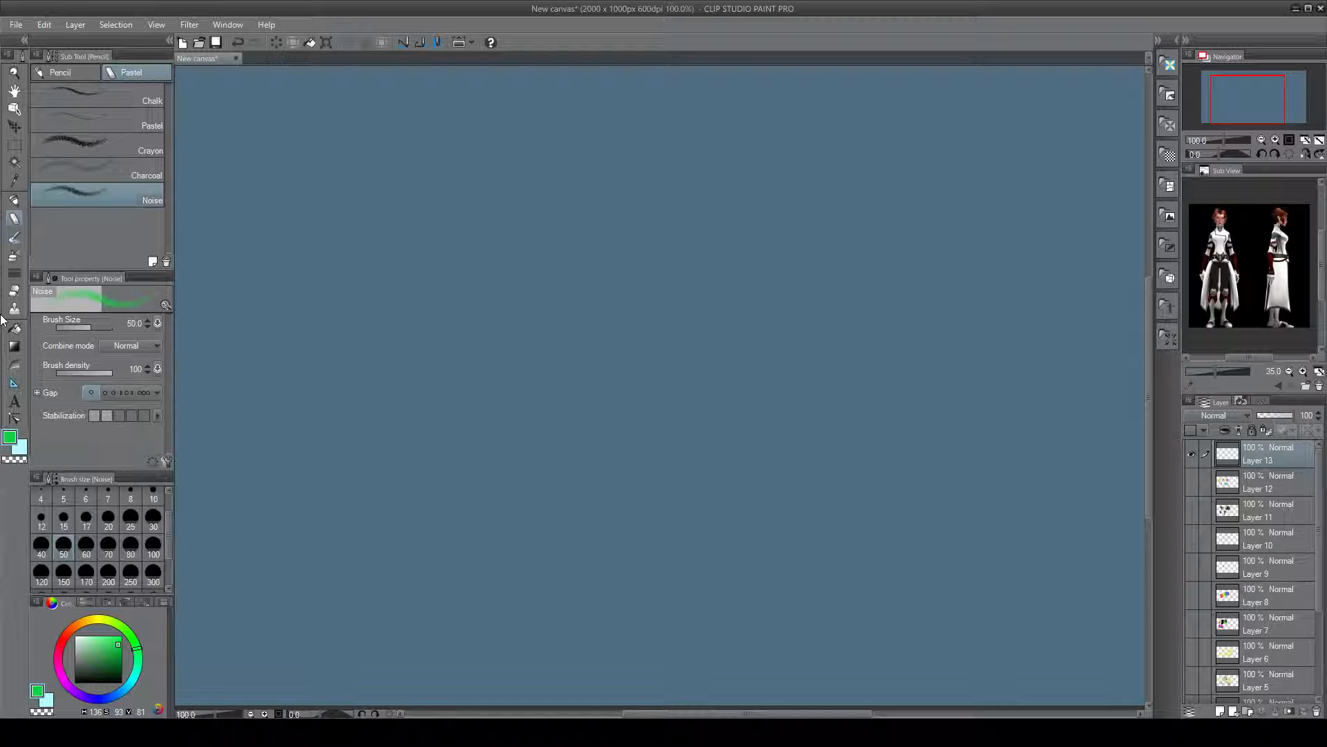
Switch to the watercolor brushes and duplicate Dense watercolor as a new brush named Experiment 1
left_click(61, 70)
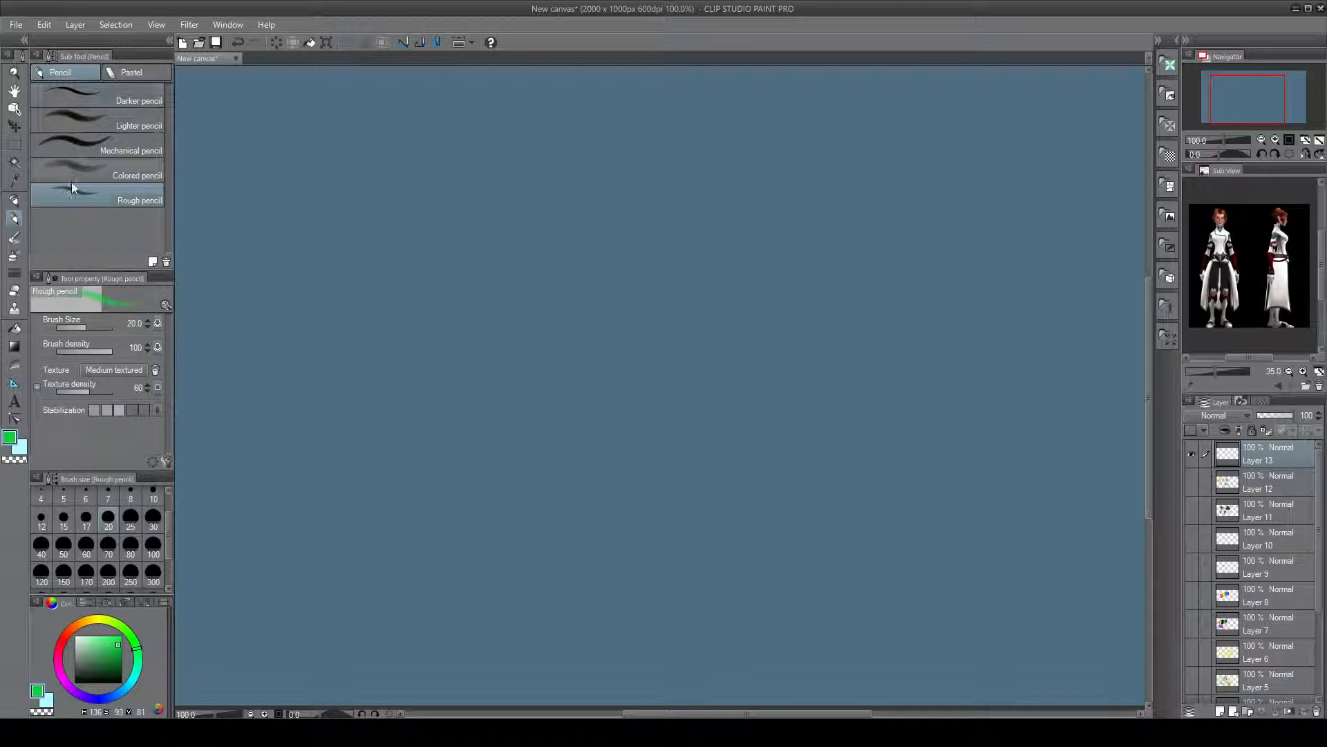
left_click(12, 236)
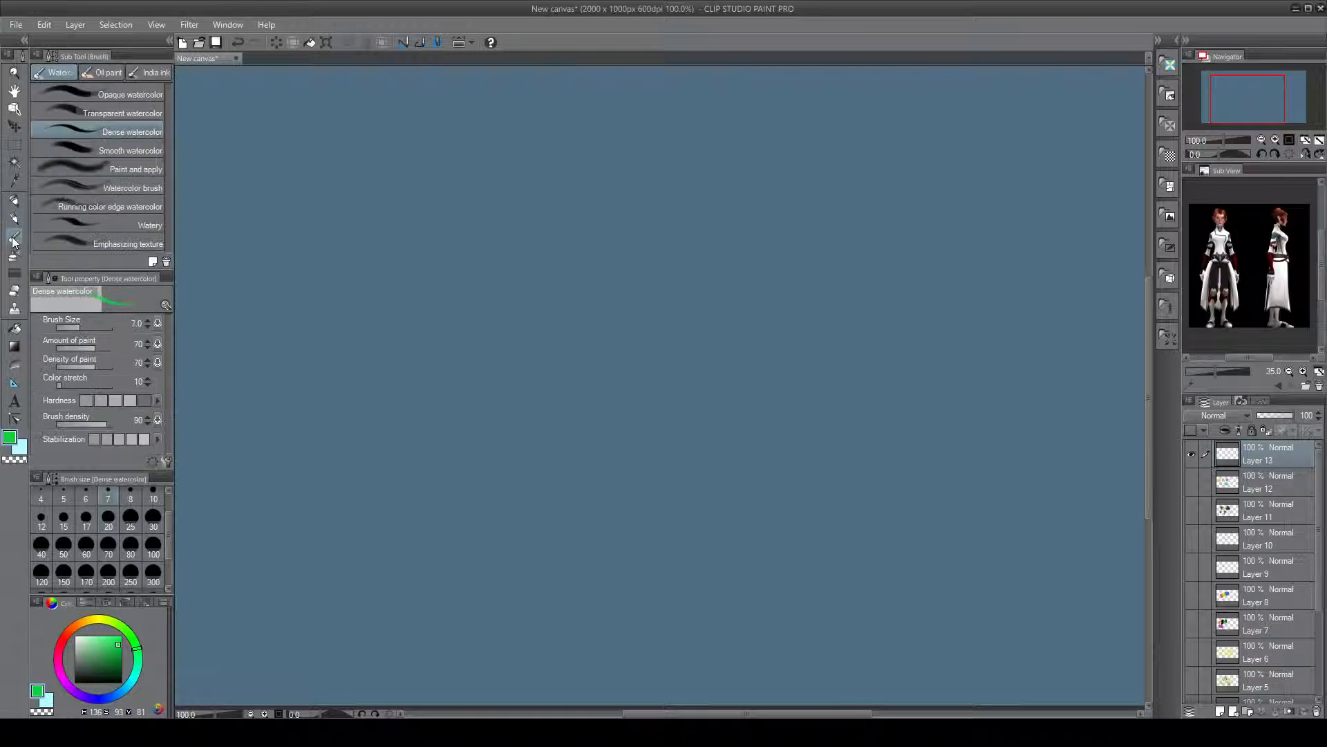
left_click(117, 93)
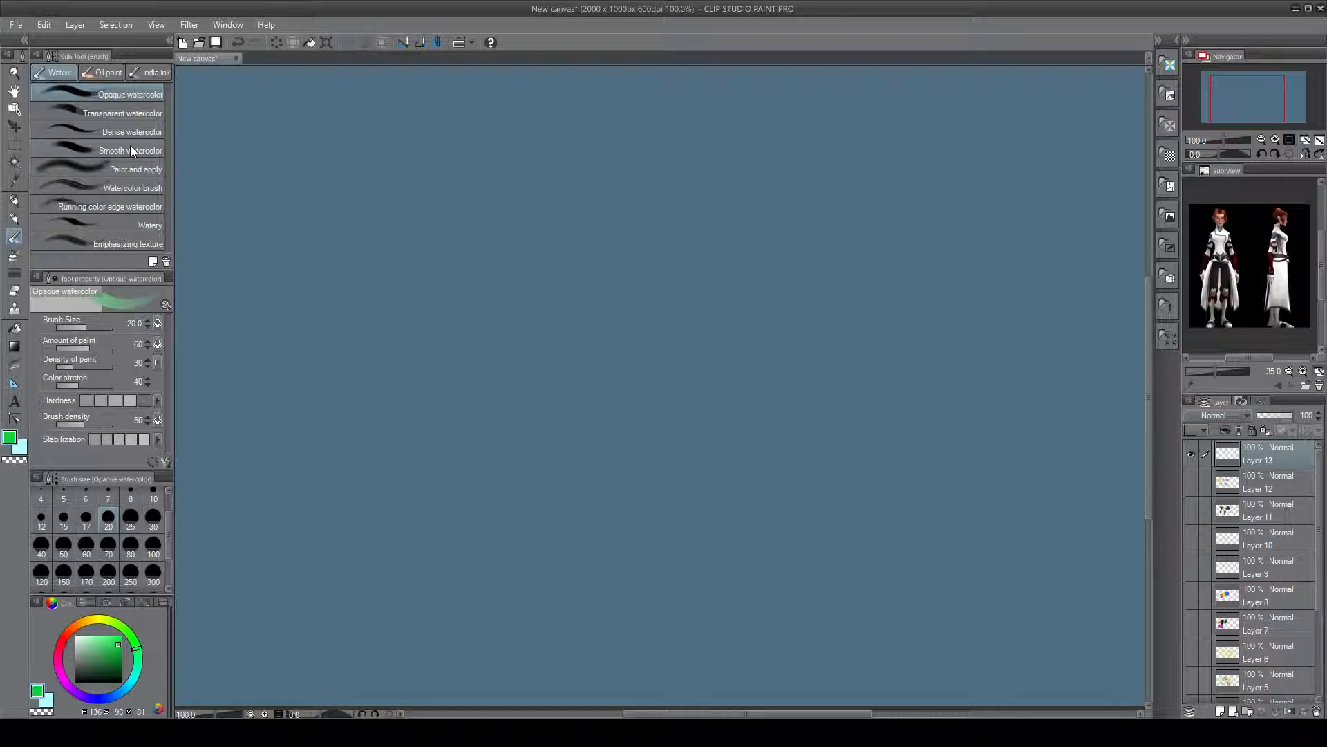
left_click(131, 110)
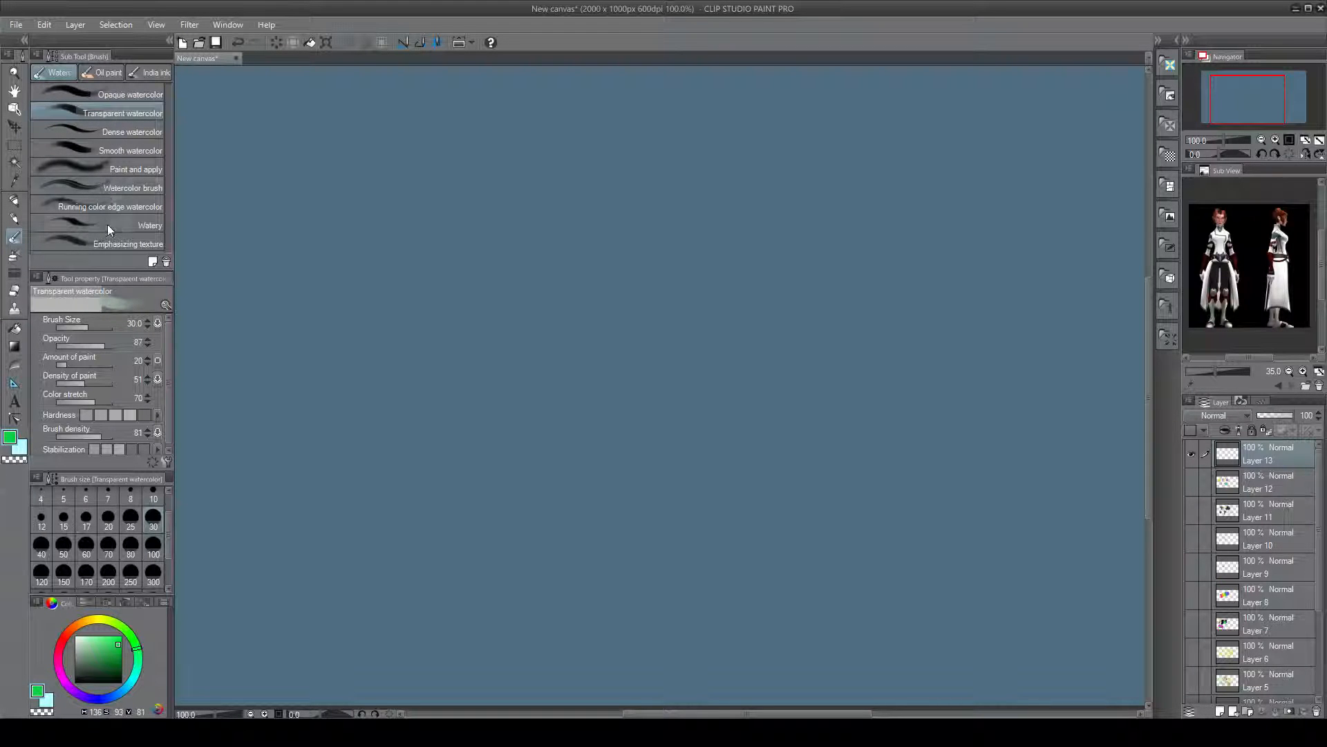
left_click(110, 132)
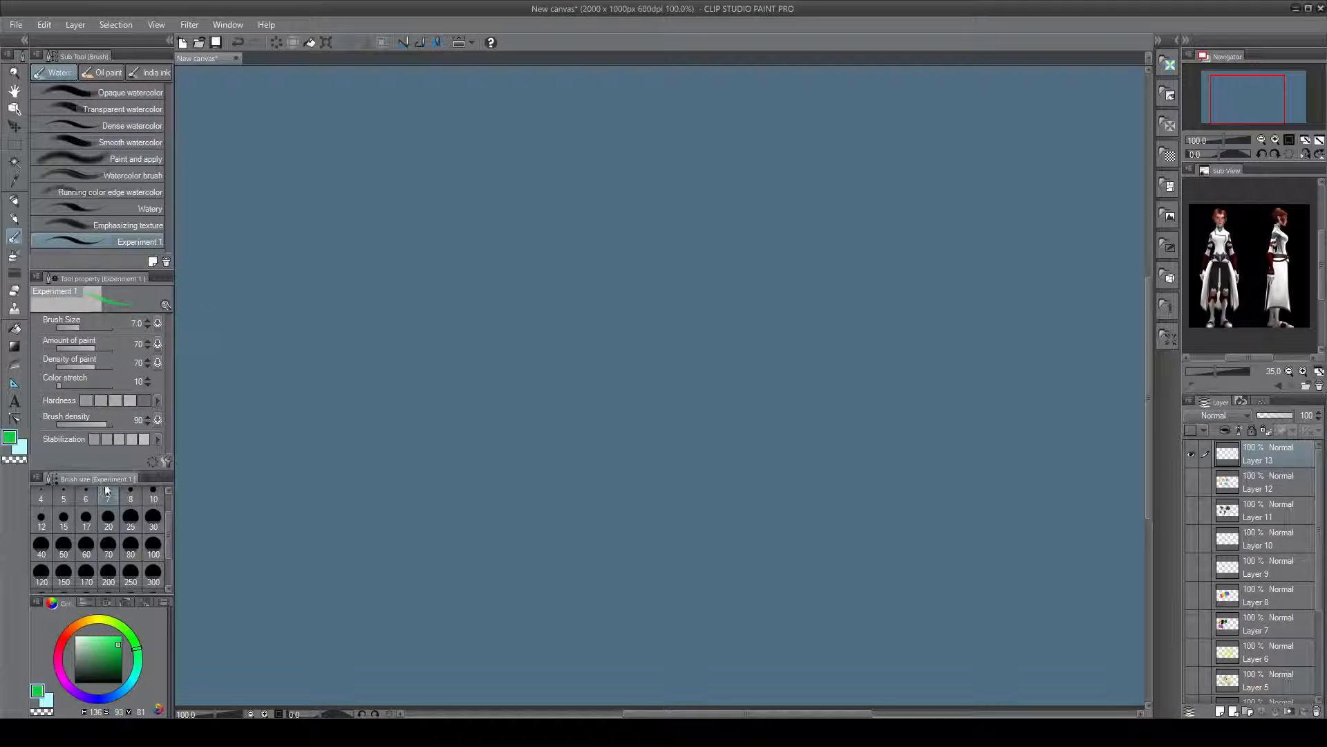
Scribble cyan zigzags on the empty canvas with Experiment 1 at brush size 25.9 and amount of paint 21
left_click_drag(129, 692, 135, 683)
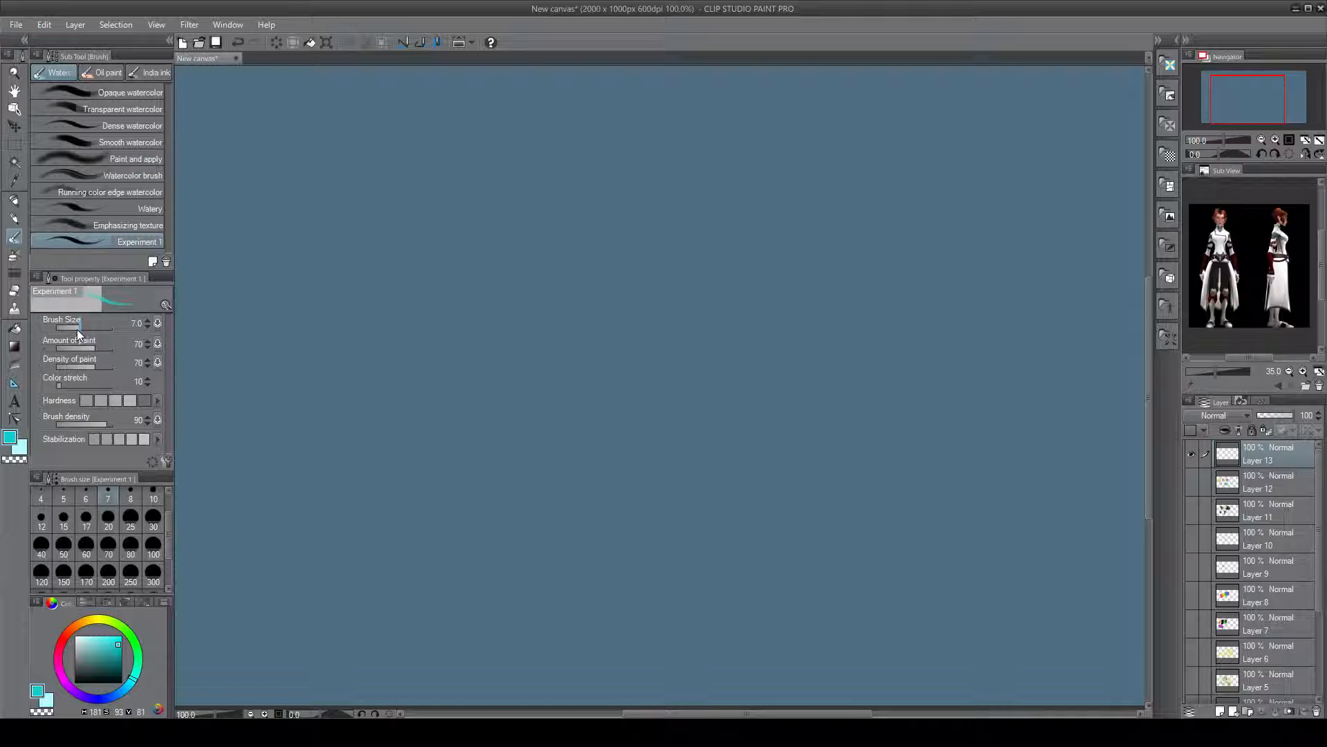
mouse_move(76, 330)
left_mouse_down()
mouse_move(89, 325)
mouse_move(89, 346)
mouse_move(68, 351)
left_mouse_up()
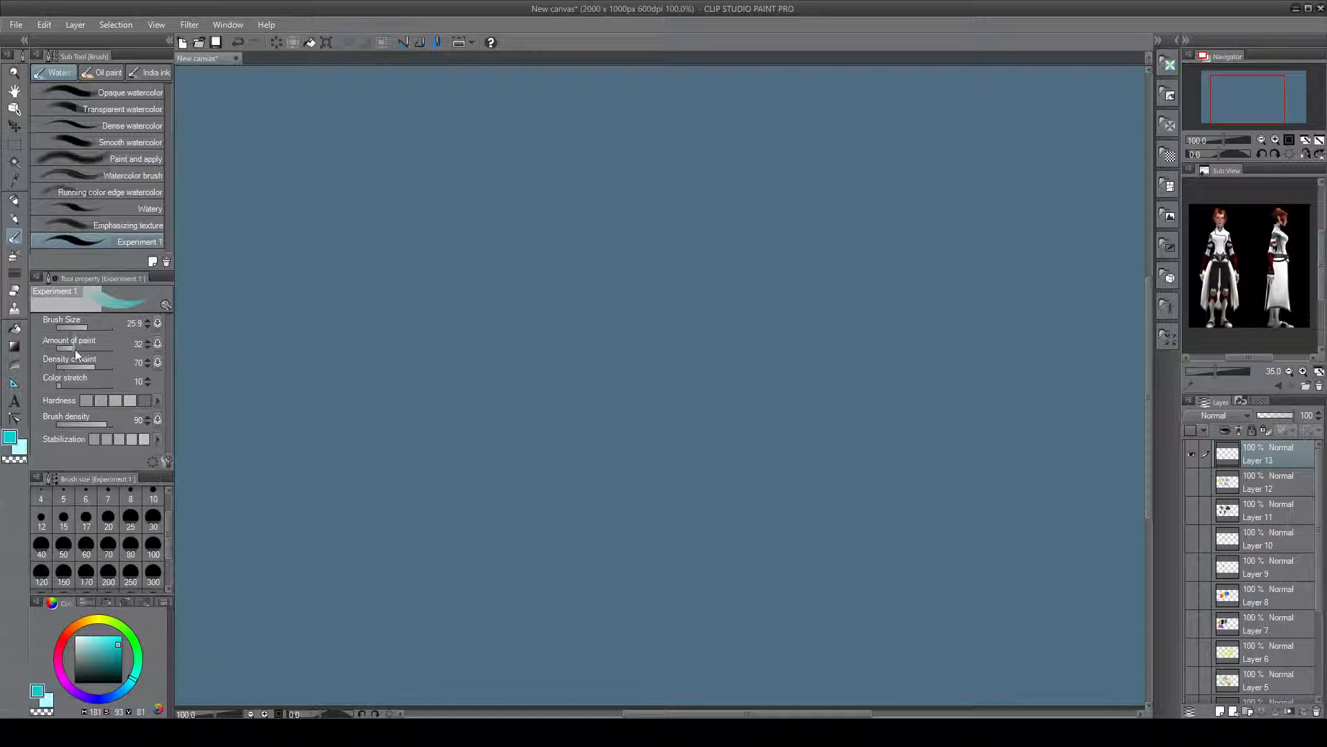
left_click_drag(75, 349, 68, 347)
mouse_move(254, 179)
left_mouse_down()
mouse_move(277, 241)
mouse_move(305, 183)
mouse_move(359, 233)
left_mouse_up()
mouse_move(346, 145)
left_mouse_down()
mouse_move(388, 171)
mouse_move(363, 250)
mouse_move(397, 315)
mouse_move(381, 344)
left_mouse_up()
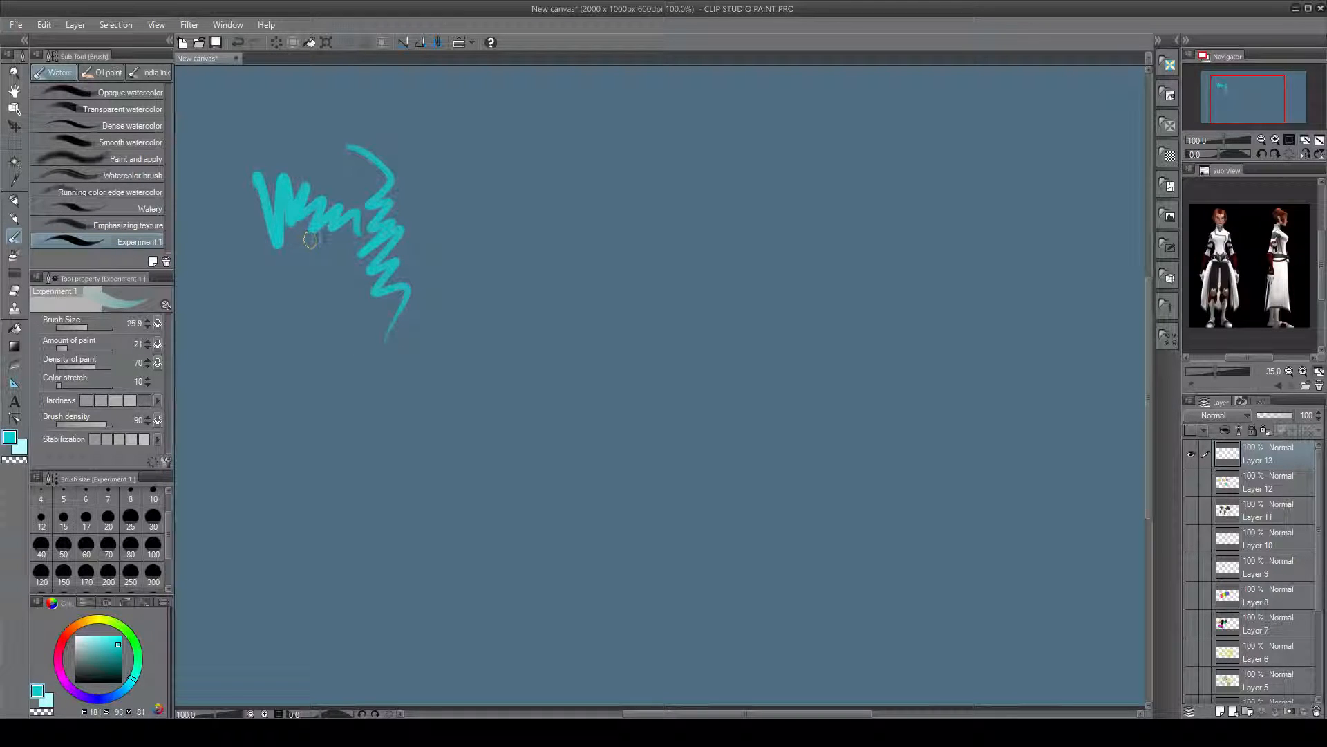
mouse_move(325, 231)
left_mouse_down()
mouse_move(272, 307)
mouse_move(344, 264)
mouse_move(330, 338)
left_mouse_up()
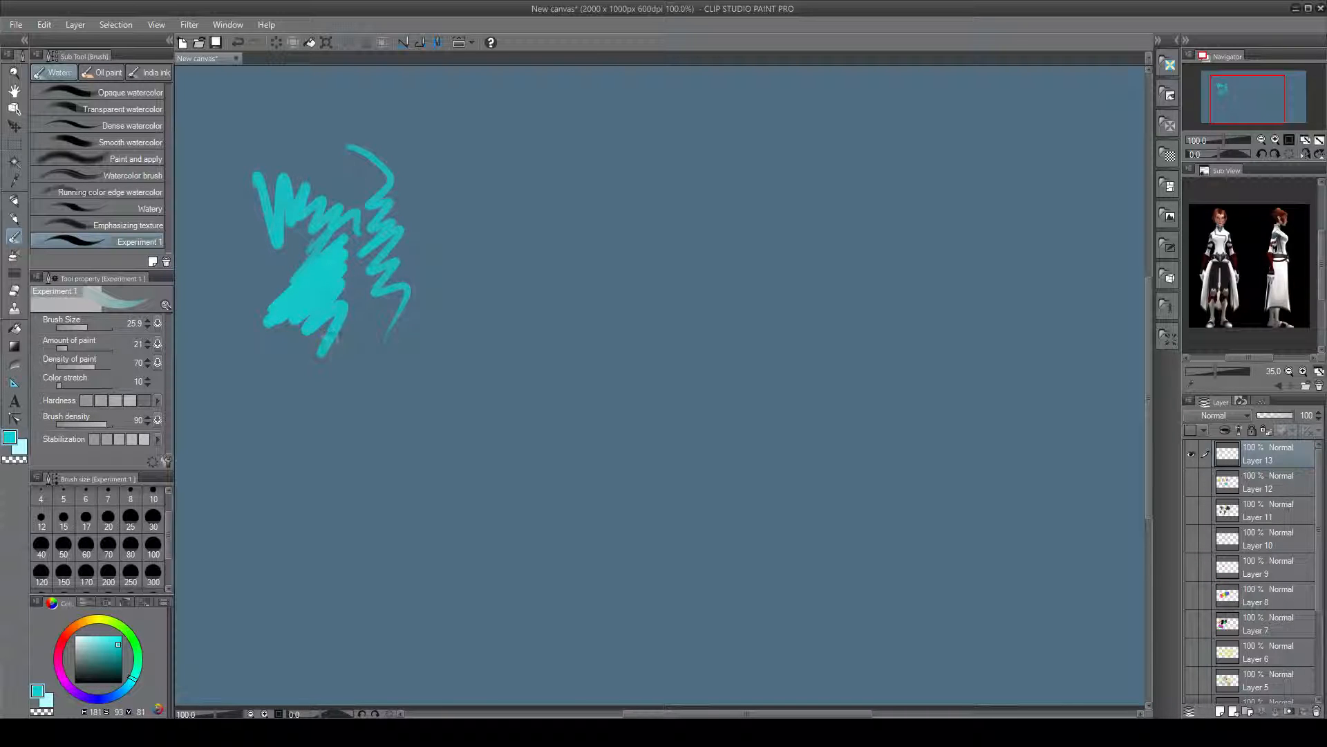
Lower the amount of paint to 9, extend the cyan sample and blend yellow strokes into its lower edge
left_click_drag(63, 347, 63, 347)
mouse_move(347, 140)
left_mouse_down()
mouse_move(331, 173)
mouse_move(278, 195)
mouse_move(269, 221)
mouse_move(296, 266)
mouse_move(227, 221)
mouse_move(233, 260)
mouse_move(268, 245)
mouse_move(255, 308)
mouse_move(241, 297)
mouse_move(299, 387)
mouse_move(289, 408)
mouse_move(336, 267)
mouse_move(304, 381)
left_mouse_up()
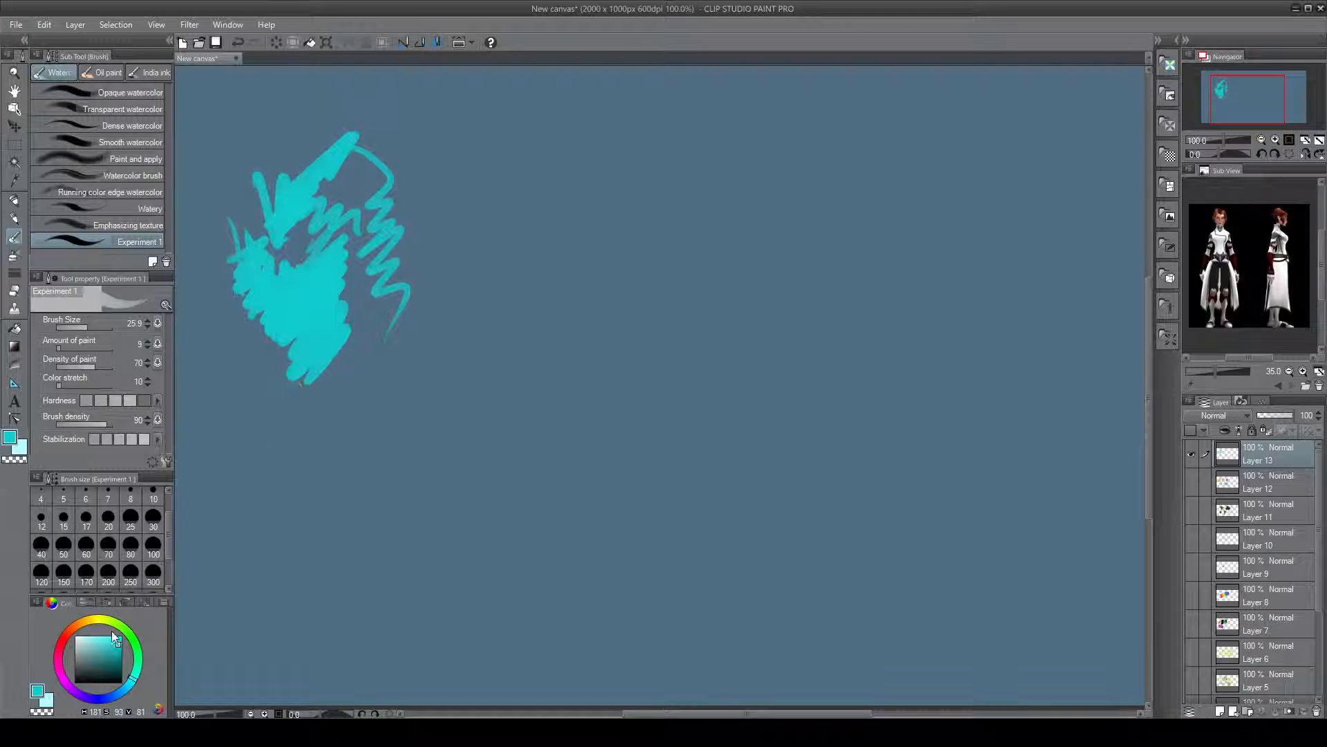
left_click(102, 619)
mouse_move(374, 329)
left_mouse_down()
mouse_move(311, 412)
mouse_move(360, 334)
mouse_move(333, 365)
mouse_move(324, 354)
mouse_move(344, 382)
mouse_move(365, 368)
mouse_move(339, 395)
left_mouse_up()
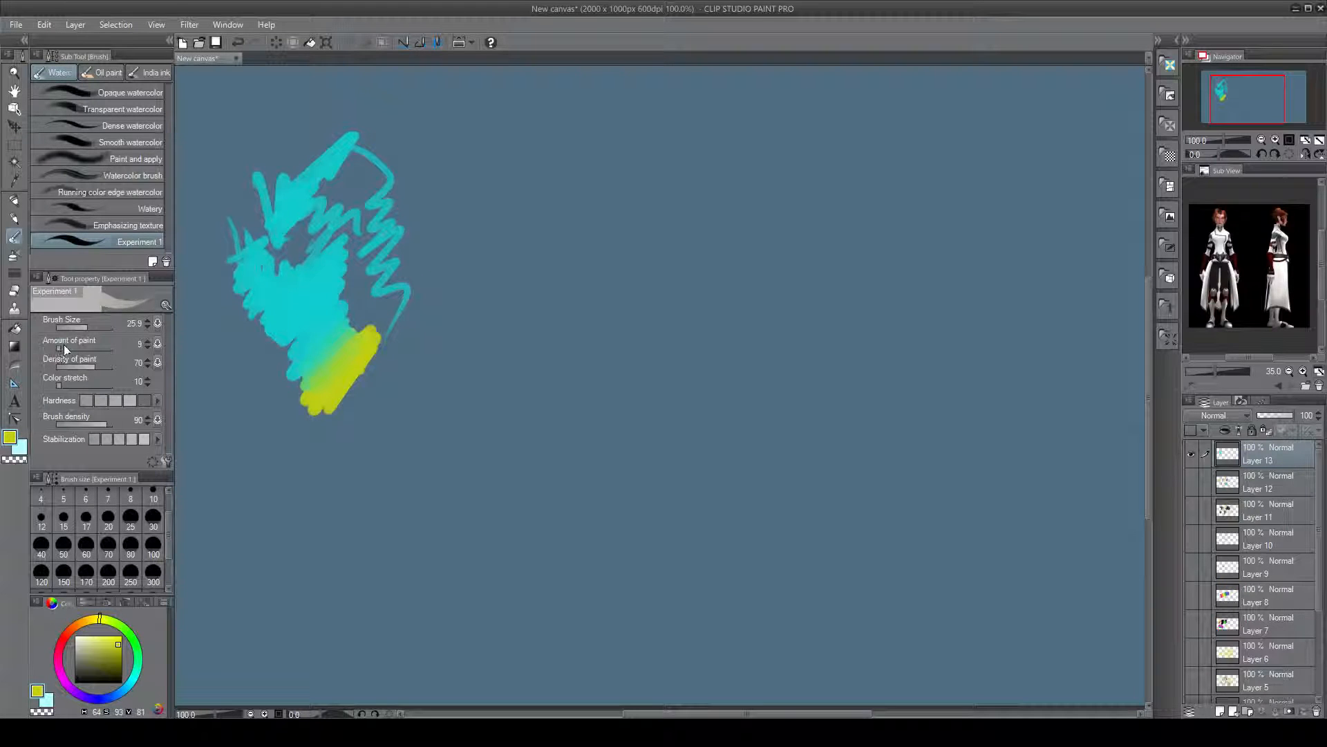
Raise the amount of paint to 85 and paint yellow strokes beside the cyan sample and over its left edge
left_click_drag(68, 346, 101, 350)
mouse_move(446, 197)
left_mouse_down()
mouse_move(460, 273)
mouse_move(425, 207)
left_mouse_up()
mouse_move(213, 282)
left_mouse_down()
mouse_move(238, 356)
mouse_move(249, 346)
mouse_move(232, 280)
mouse_move(244, 264)
mouse_move(280, 303)
left_mouse_up()
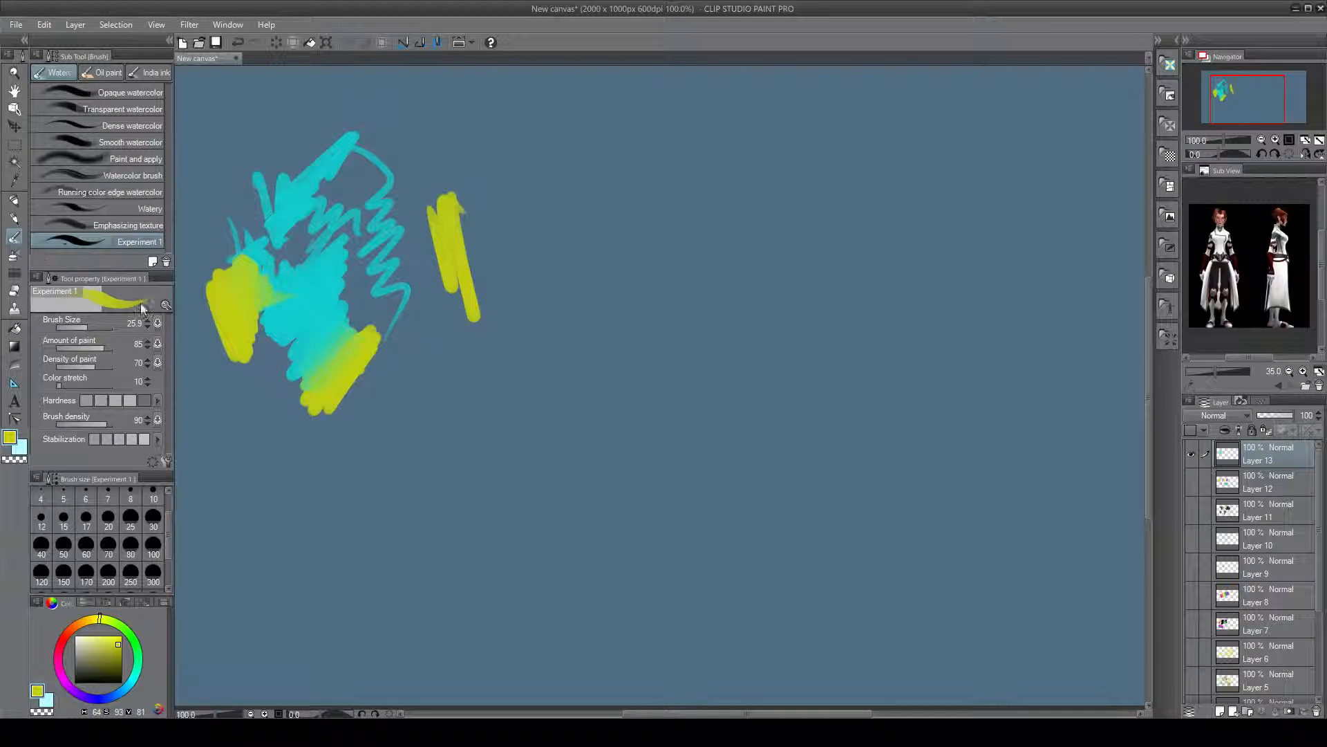
Paint yellow samples beside the existing ones with amount of paint 49, using paint density 13 and then 7
left_click(84, 347)
left_click(63, 365)
mouse_move(513, 215)
left_mouse_down()
mouse_move(536, 346)
mouse_move(556, 347)
mouse_move(570, 312)
mouse_move(613, 284)
mouse_move(577, 253)
left_mouse_up()
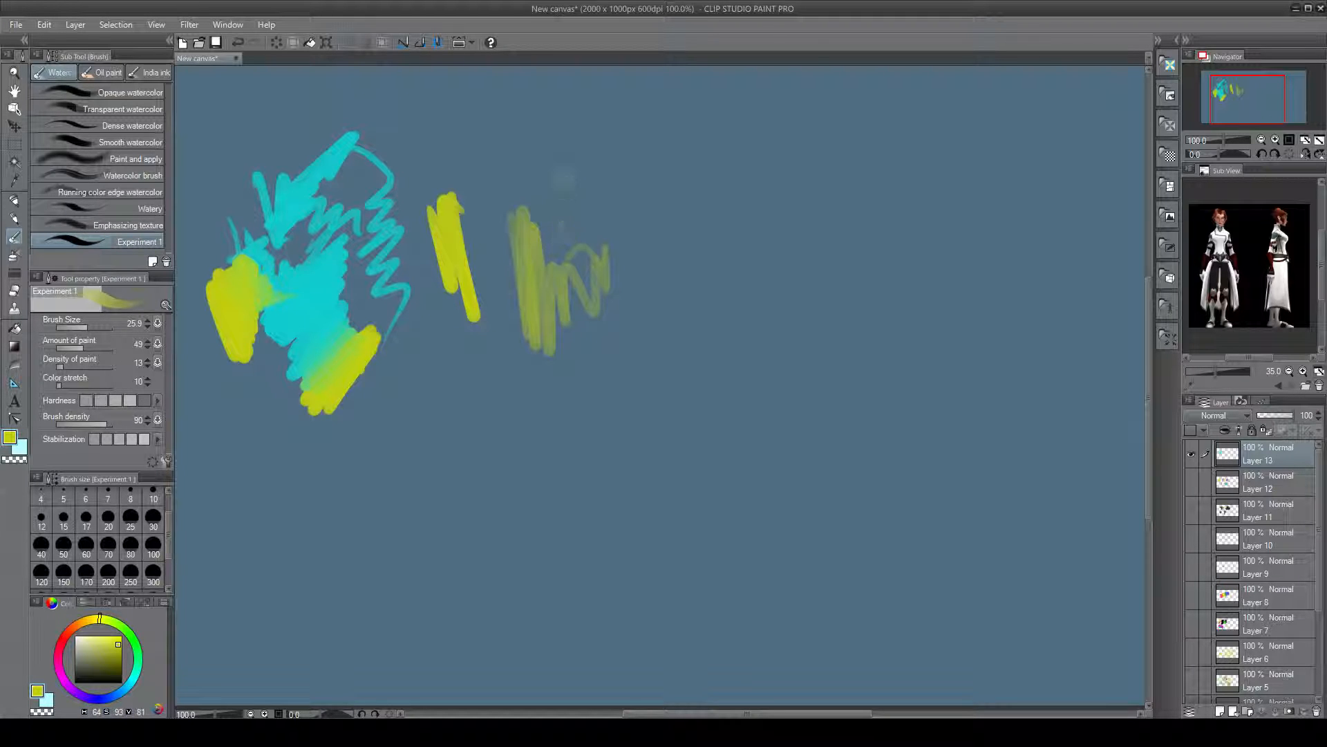
mouse_move(564, 178)
left_mouse_down()
mouse_move(609, 301)
mouse_move(581, 162)
mouse_move(591, 242)
mouse_move(587, 170)
mouse_move(612, 277)
mouse_move(584, 152)
mouse_move(589, 232)
mouse_move(605, 215)
mouse_move(619, 291)
mouse_move(595, 145)
mouse_move(591, 249)
mouse_move(577, 168)
mouse_move(584, 283)
left_mouse_up()
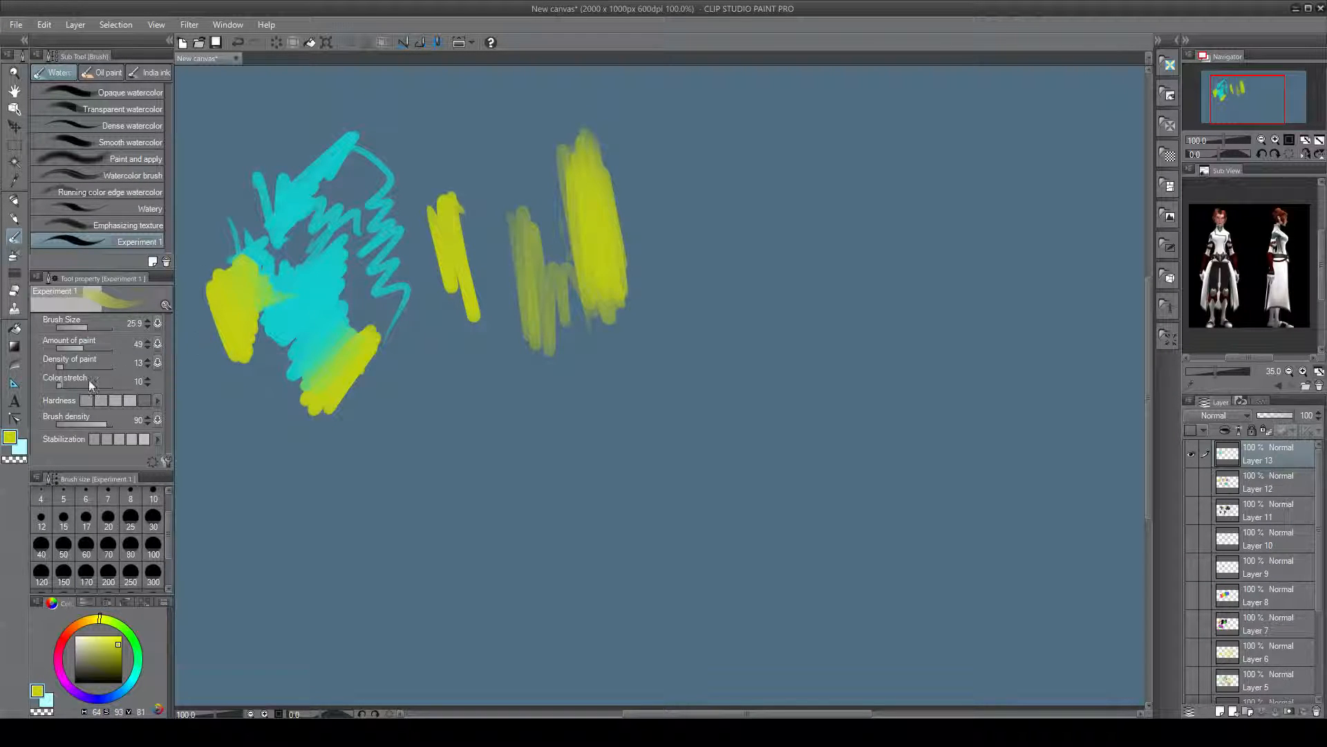
left_click(61, 365)
mouse_move(642, 187)
left_mouse_down()
mouse_move(643, 207)
mouse_move(619, 152)
mouse_move(633, 277)
mouse_move(640, 223)
mouse_move(616, 297)
left_mouse_up()
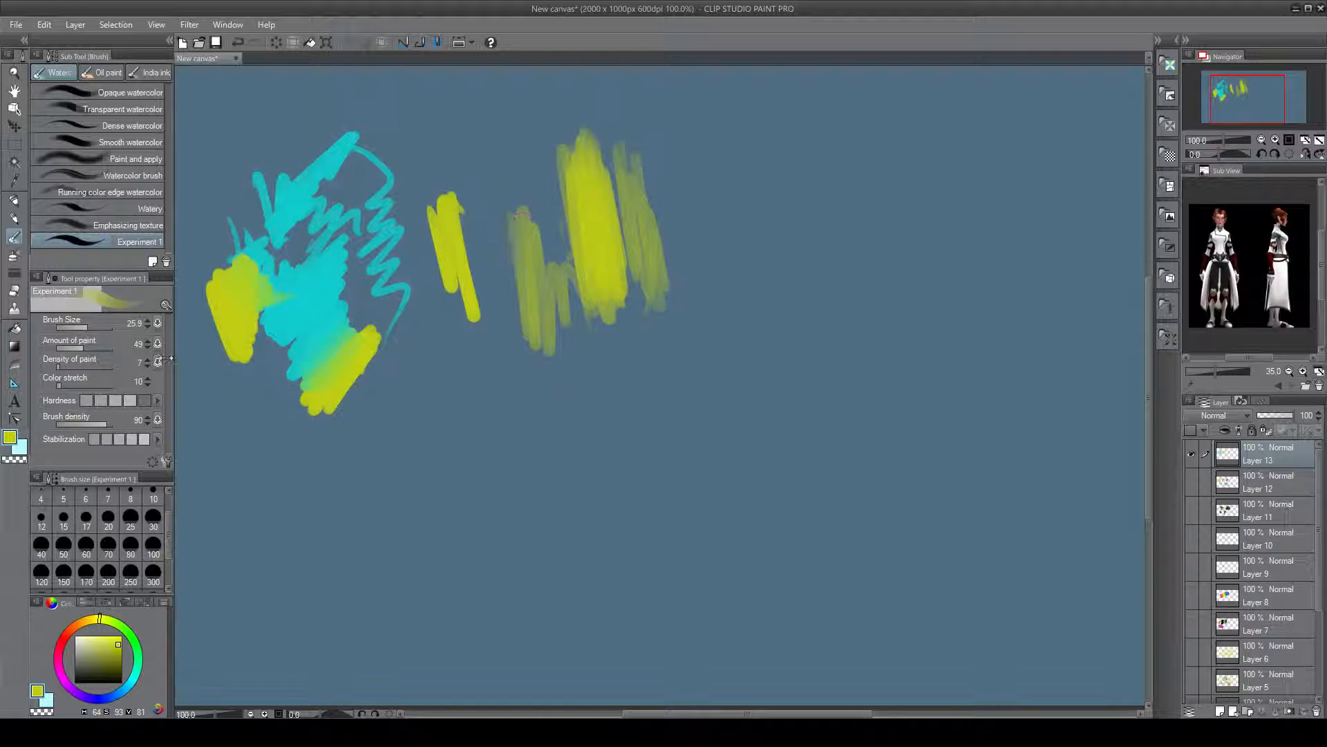
Overlay the yellow samples with orange-red at paint density 7 and 100, adding a solid orange-red bar beside them
left_click(67, 629)
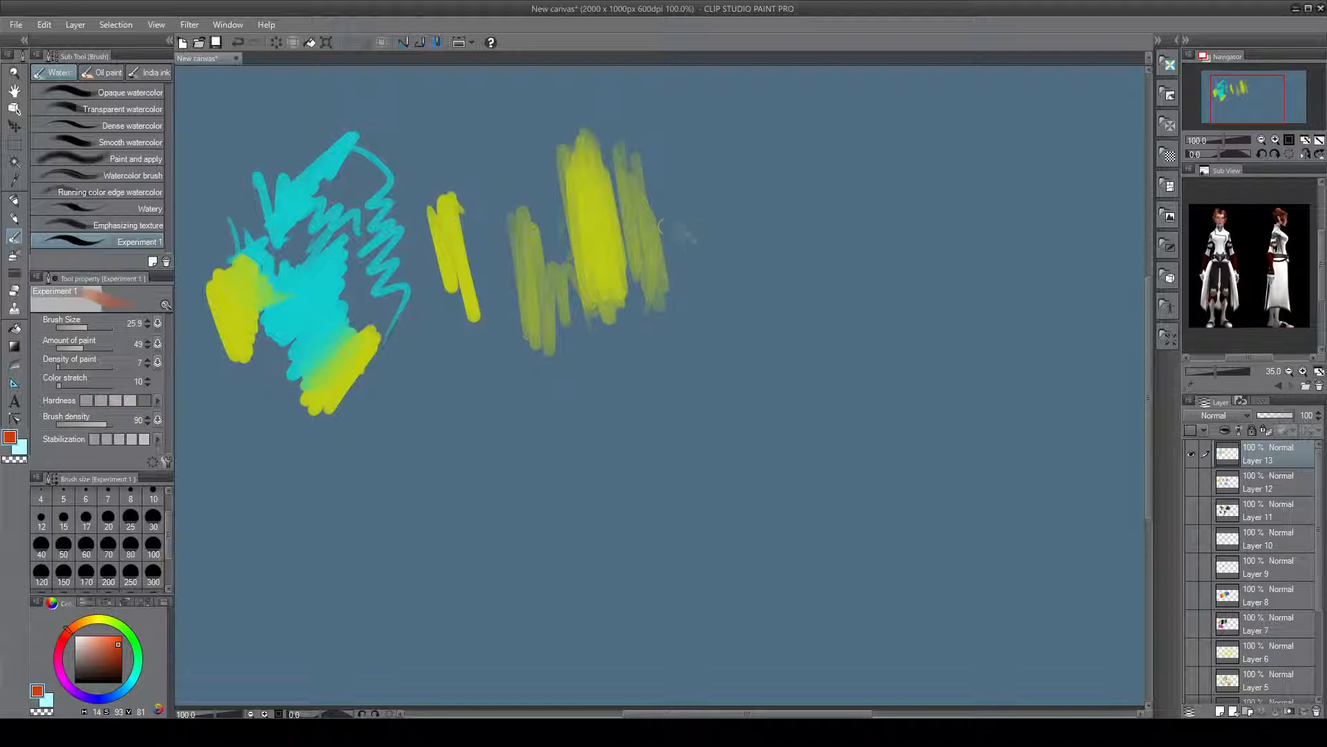
mouse_move(681, 228)
left_mouse_down()
mouse_move(632, 290)
mouse_move(668, 235)
mouse_move(622, 268)
mouse_move(607, 252)
mouse_move(616, 229)
mouse_move(599, 275)
mouse_move(621, 283)
mouse_move(587, 308)
mouse_move(646, 238)
mouse_move(589, 315)
left_mouse_up()
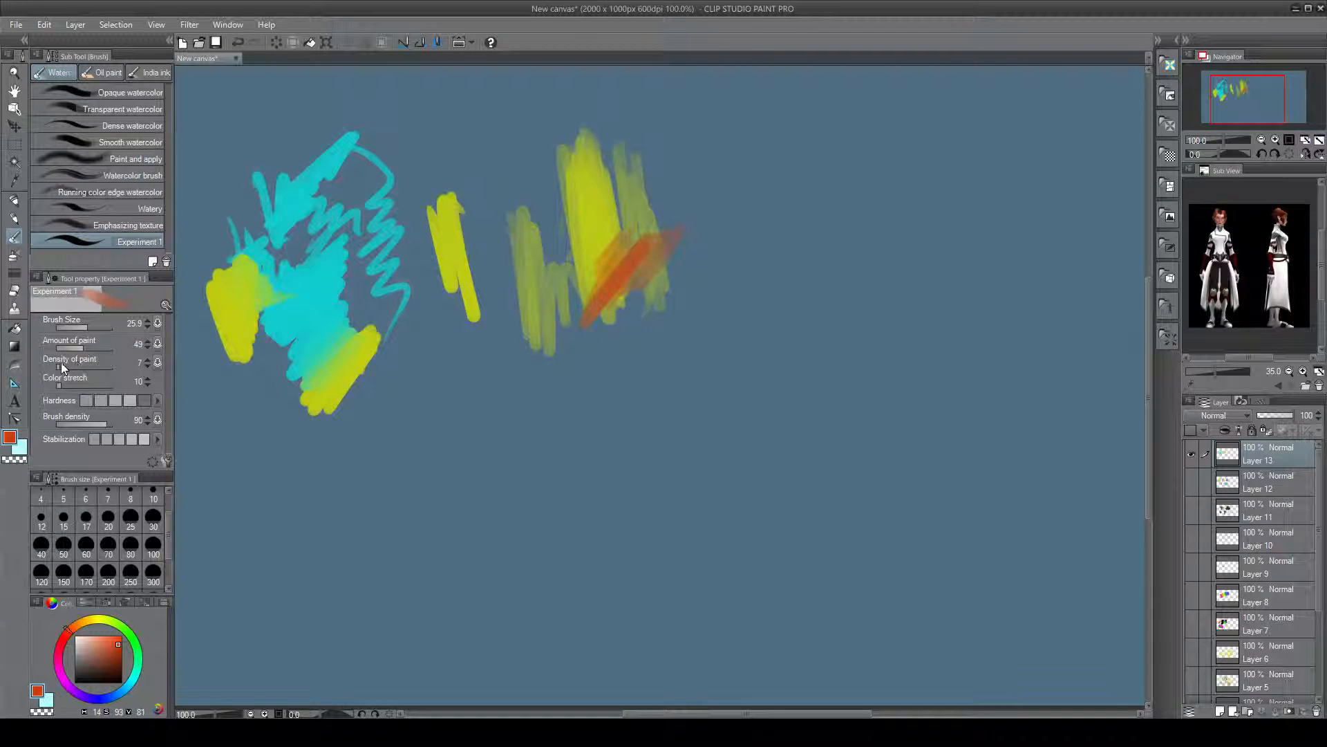
left_click_drag(65, 364, 112, 368)
mouse_move(693, 133)
left_mouse_down()
mouse_move(719, 257)
mouse_move(705, 284)
left_mouse_up()
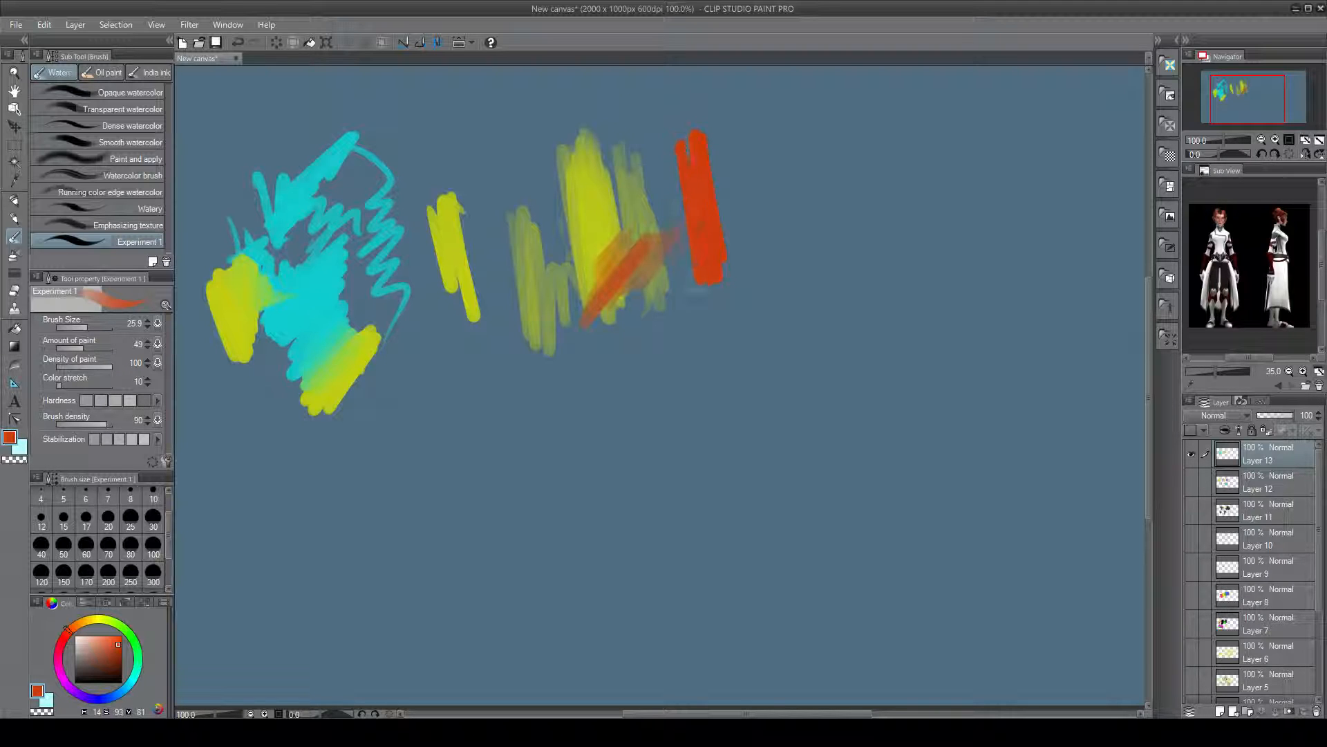
mouse_move(610, 151)
left_mouse_down()
mouse_move(558, 205)
mouse_move(588, 166)
mouse_move(571, 175)
mouse_move(589, 216)
mouse_move(582, 199)
mouse_move(603, 161)
mouse_move(601, 220)
mouse_move(640, 216)
left_mouse_up()
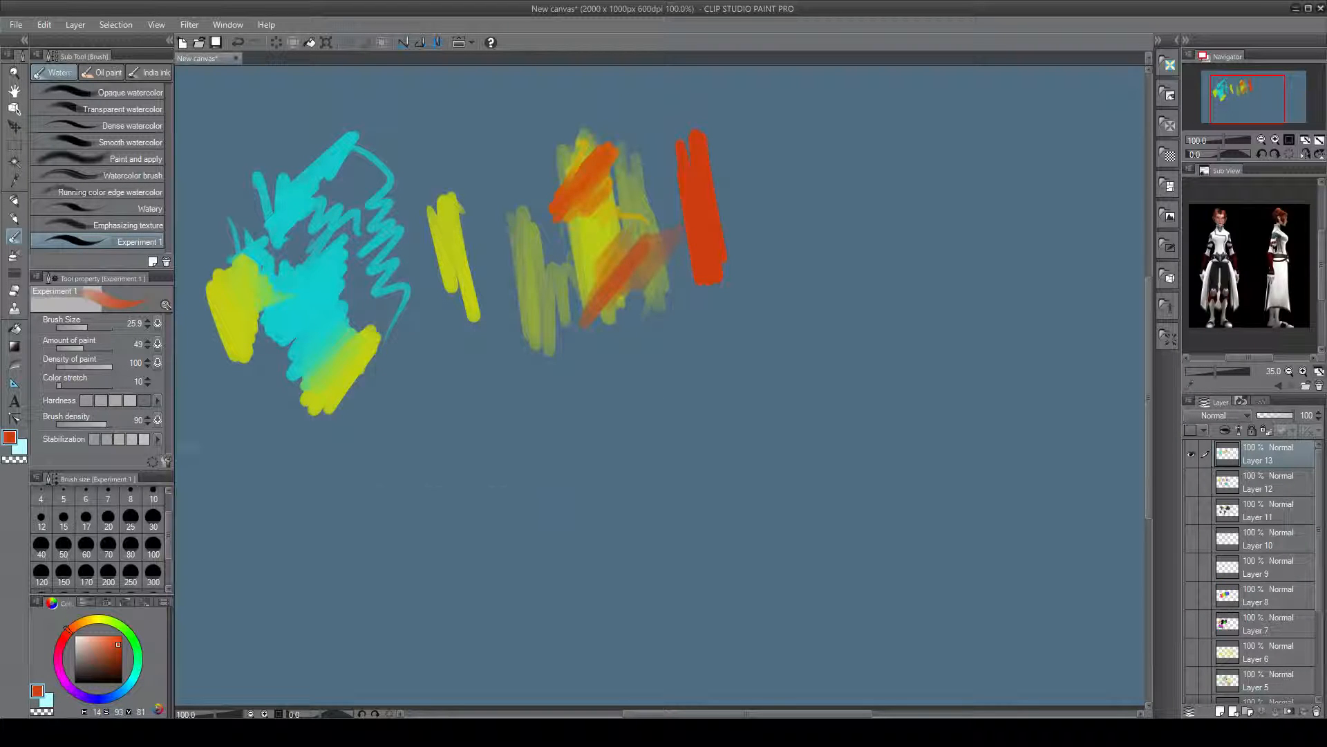
Set color stretch to 100 and paint density to 33, and scribble a large light yellow sample below the cyan one
left_click_drag(62, 384, 117, 385)
left_click(75, 365)
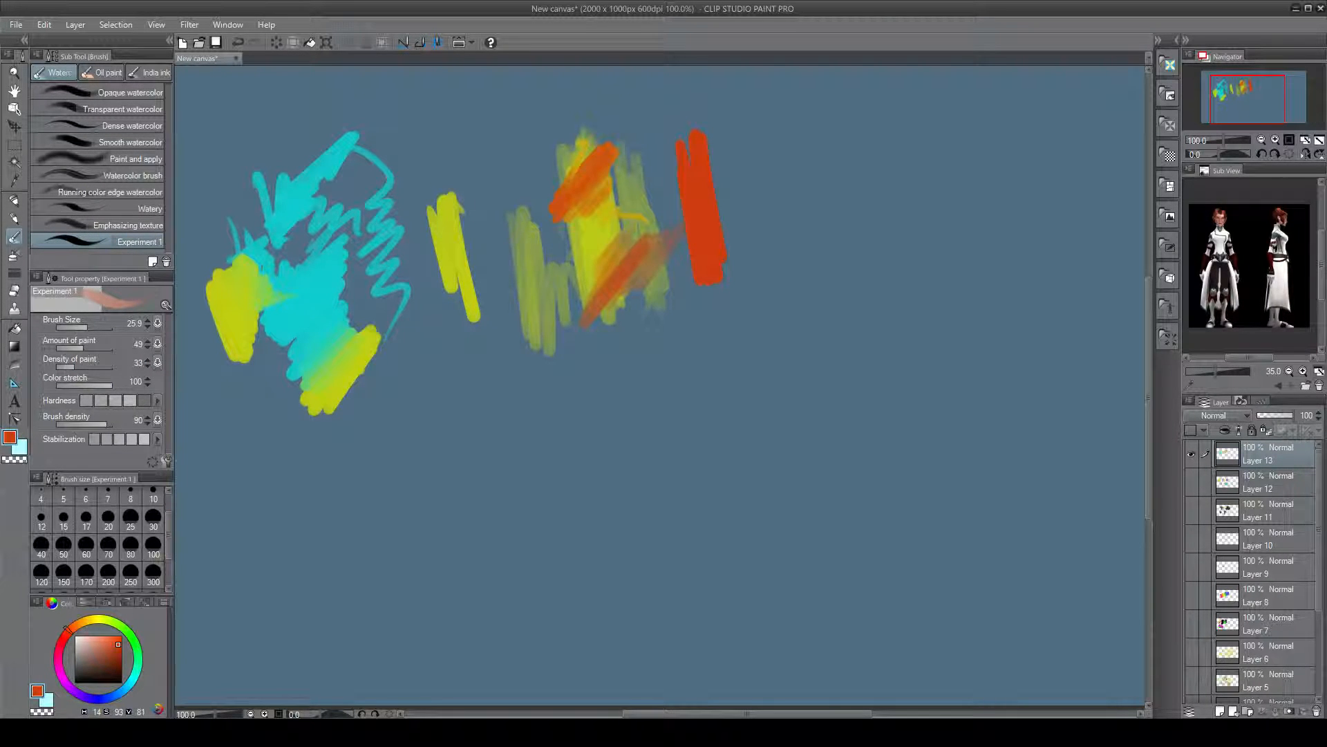
left_click(107, 622)
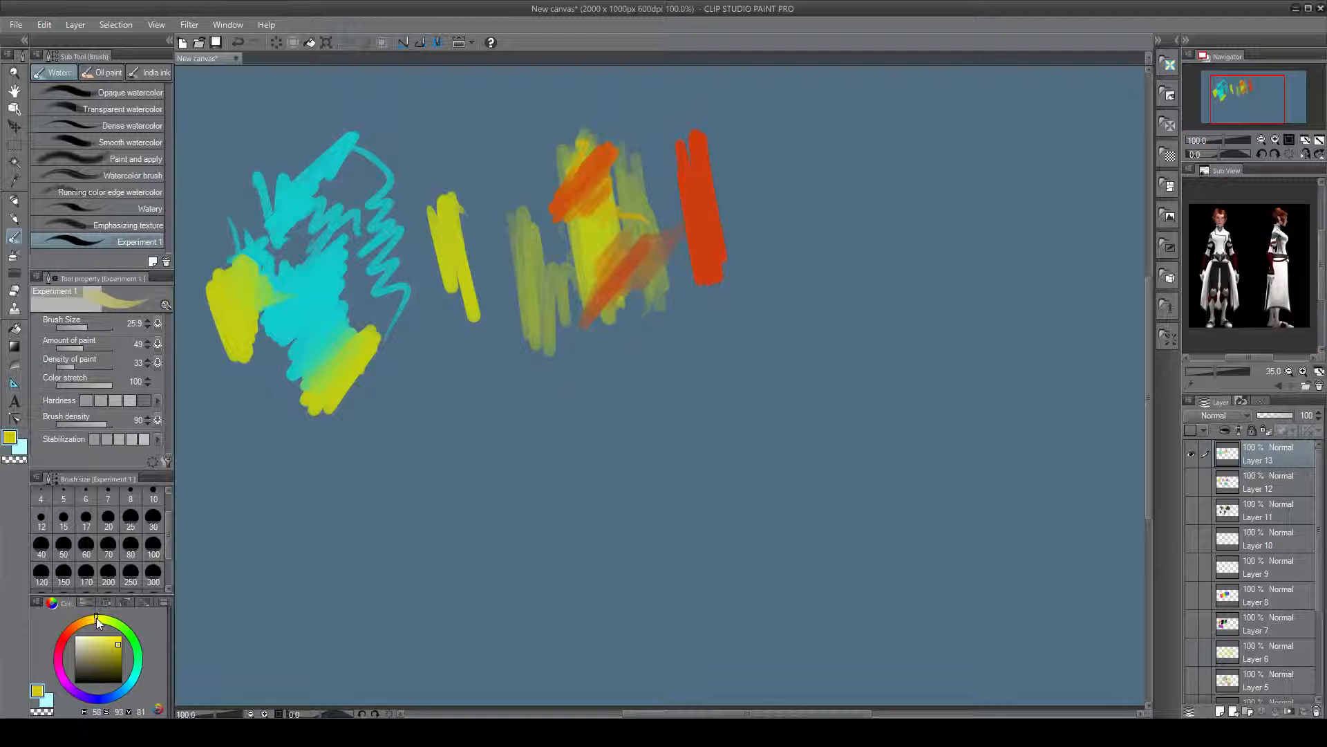
left_click(110, 635)
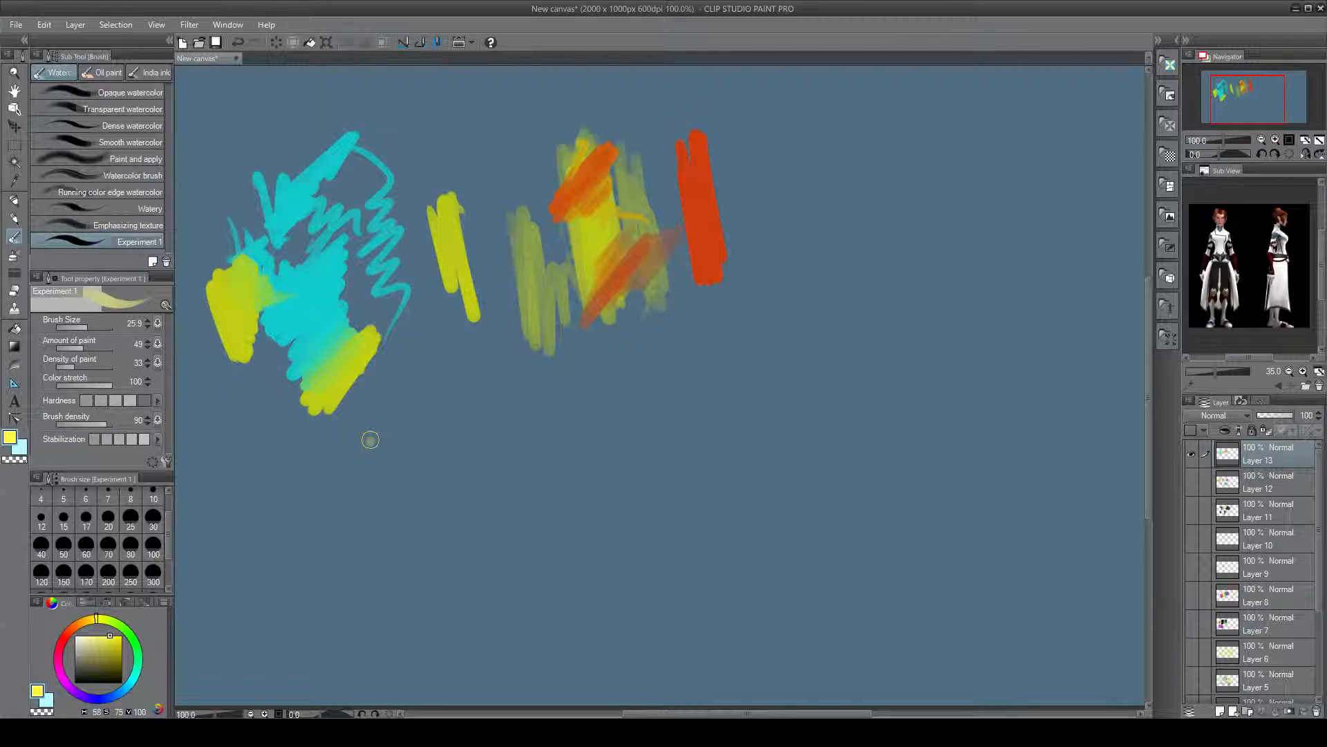
mouse_move(370, 439)
left_mouse_down()
mouse_move(327, 538)
mouse_move(405, 416)
mouse_move(333, 536)
mouse_move(383, 491)
mouse_move(376, 516)
mouse_move(419, 493)
mouse_move(396, 532)
mouse_move(418, 538)
mouse_move(436, 515)
left_mouse_up()
mouse_move(418, 415)
left_mouse_down()
mouse_move(350, 573)
mouse_move(431, 436)
mouse_move(335, 604)
mouse_move(482, 408)
mouse_move(423, 591)
left_mouse_up()
mouse_move(484, 423)
left_mouse_down()
mouse_move(426, 631)
mouse_move(430, 671)
mouse_move(511, 438)
mouse_move(540, 401)
mouse_move(506, 495)
mouse_move(492, 667)
mouse_move(563, 422)
mouse_move(505, 540)
mouse_move(459, 575)
mouse_move(414, 482)
mouse_move(380, 569)
mouse_move(389, 581)
mouse_move(408, 556)
mouse_move(432, 578)
left_mouse_up()
Layer long curved light yellow strokes left of the large yellow scribble and join them to it with a loop
left_click_drag(280, 436, 314, 674)
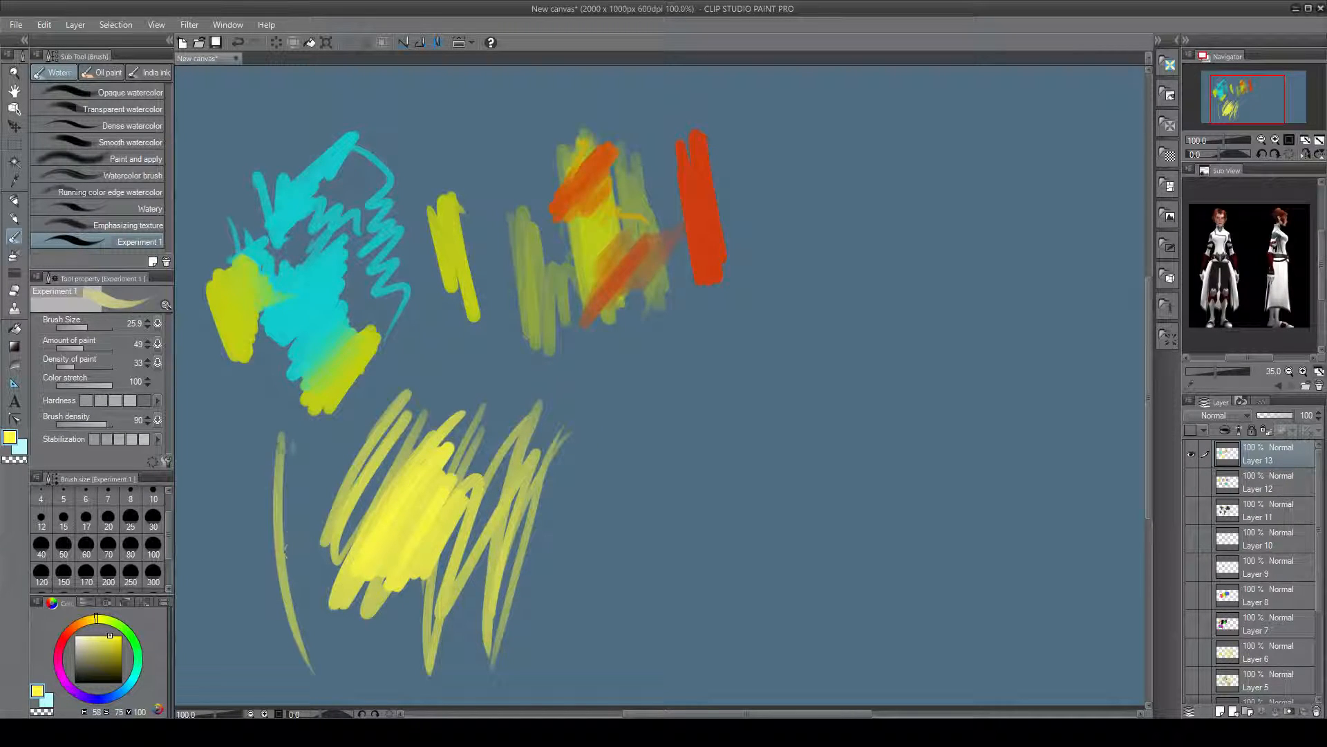
mouse_move(288, 439)
left_mouse_down()
mouse_move(282, 507)
mouse_move(315, 645)
left_mouse_up()
left_click_drag(281, 461, 327, 679)
left_click_drag(283, 482, 335, 684)
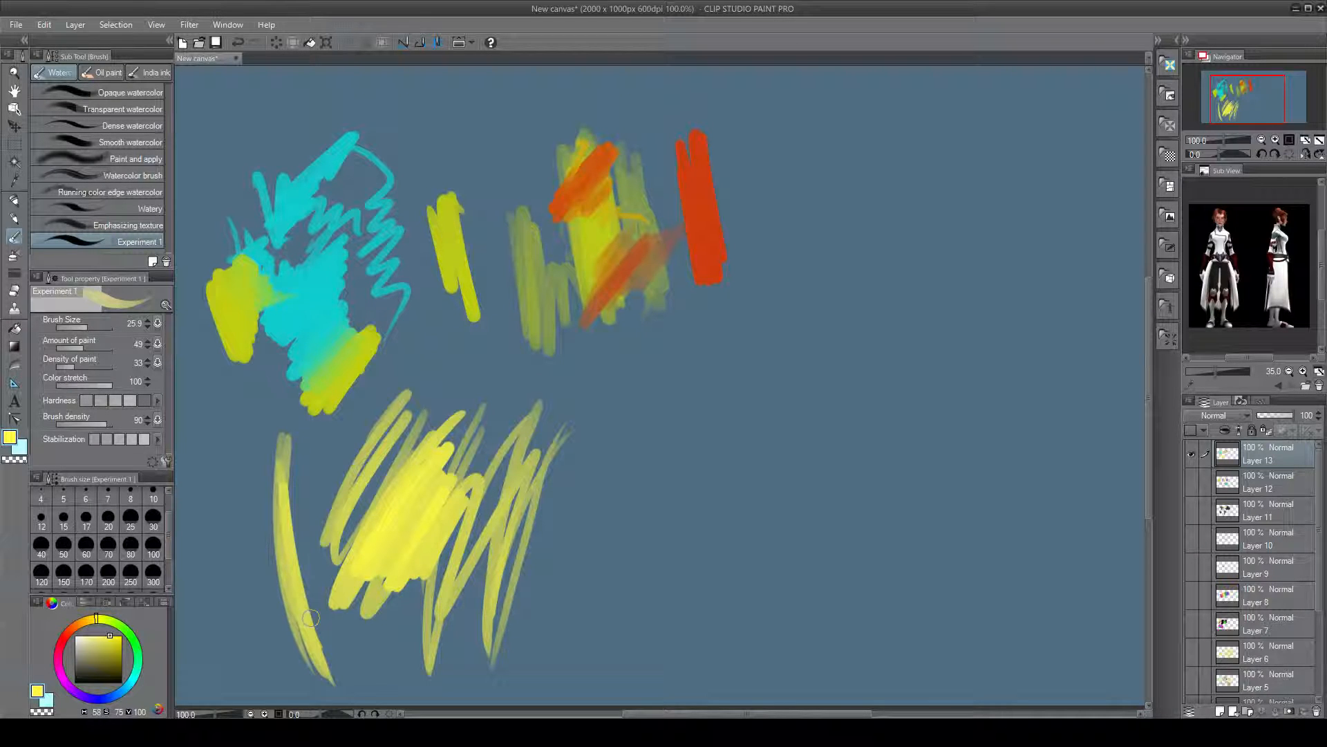
mouse_move(311, 617)
left_mouse_down()
mouse_move(356, 428)
mouse_move(325, 581)
mouse_move(401, 446)
mouse_move(342, 581)
left_mouse_up()
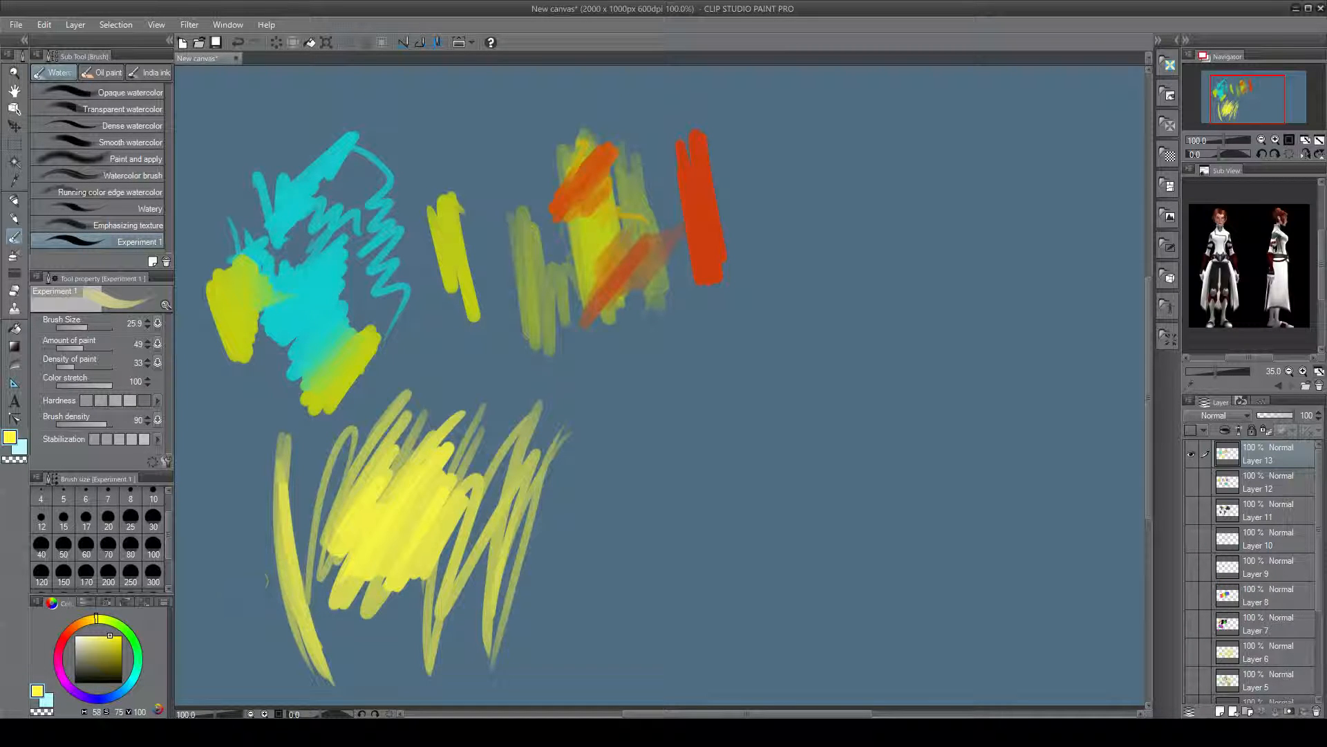
Choose a medium green and paint a zigzag over the upper right part of the large yellow sample
left_click(135, 636)
left_click(113, 648)
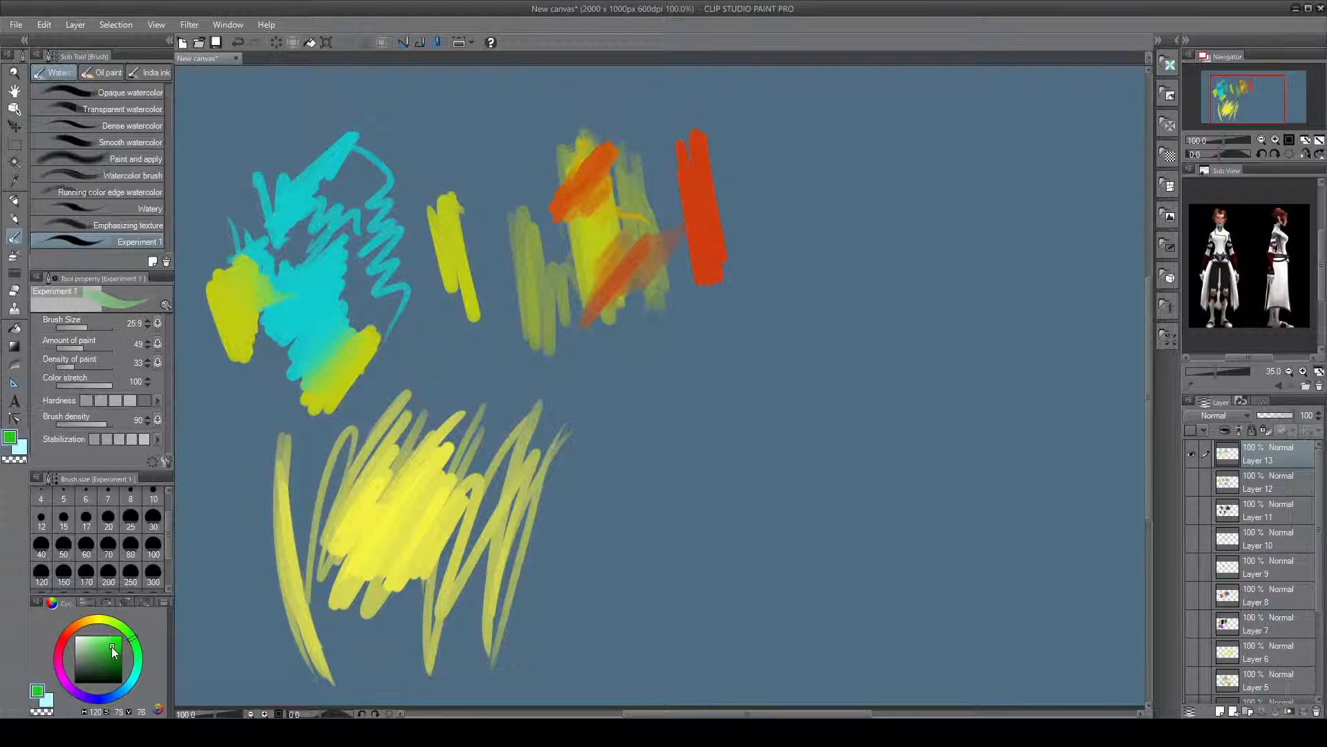
left_click(111, 653)
mouse_move(475, 415)
left_mouse_down()
mouse_move(493, 533)
mouse_move(464, 537)
mouse_move(426, 485)
mouse_move(418, 513)
mouse_move(388, 511)
mouse_move(420, 477)
left_mouse_up()
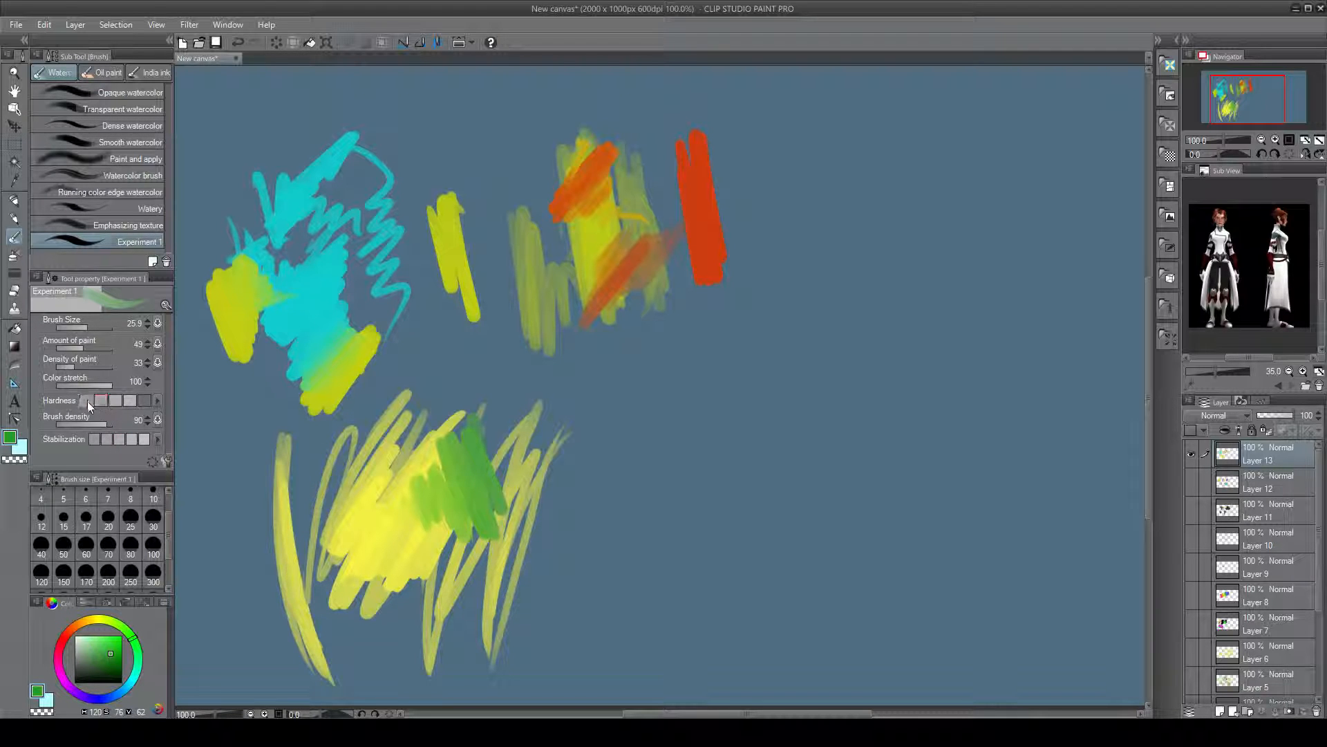
Reduce color stretch to 6 and paint green zigzags over the yellow sample's left side and diagonal strokes across it
left_click_drag(79, 386, 69, 384)
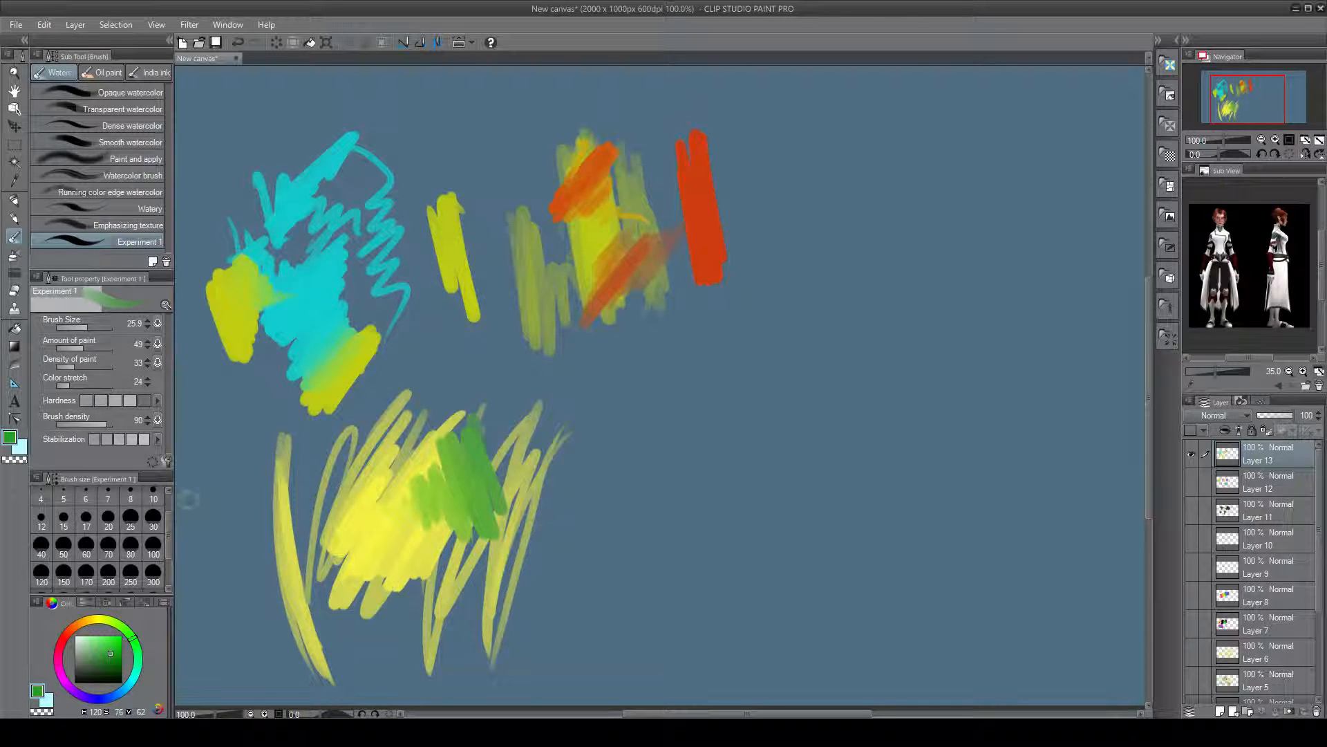
left_click_drag(62, 385, 60, 386)
mouse_move(238, 527)
left_mouse_down()
mouse_move(292, 598)
mouse_move(325, 578)
mouse_move(333, 547)
mouse_move(372, 571)
mouse_move(418, 567)
left_mouse_up()
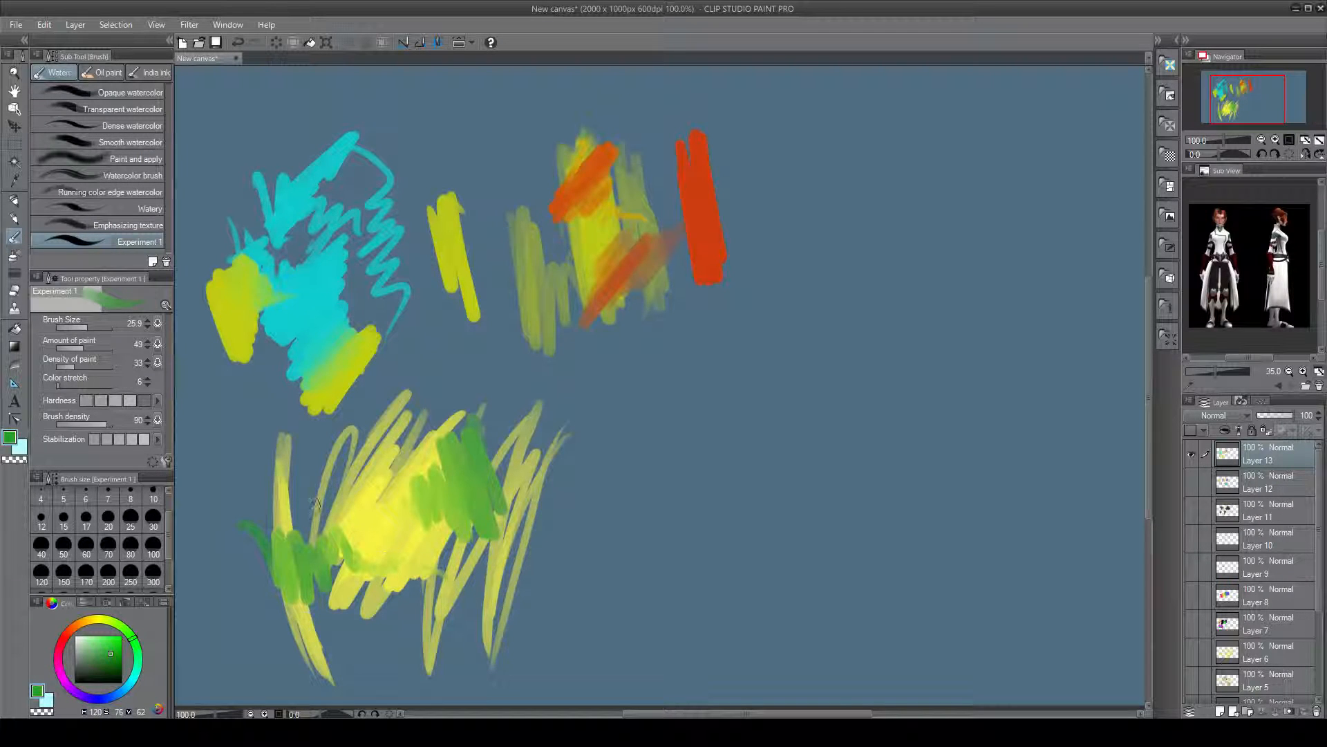
left_click_drag(312, 500, 476, 621)
left_click_drag(320, 496, 458, 626)
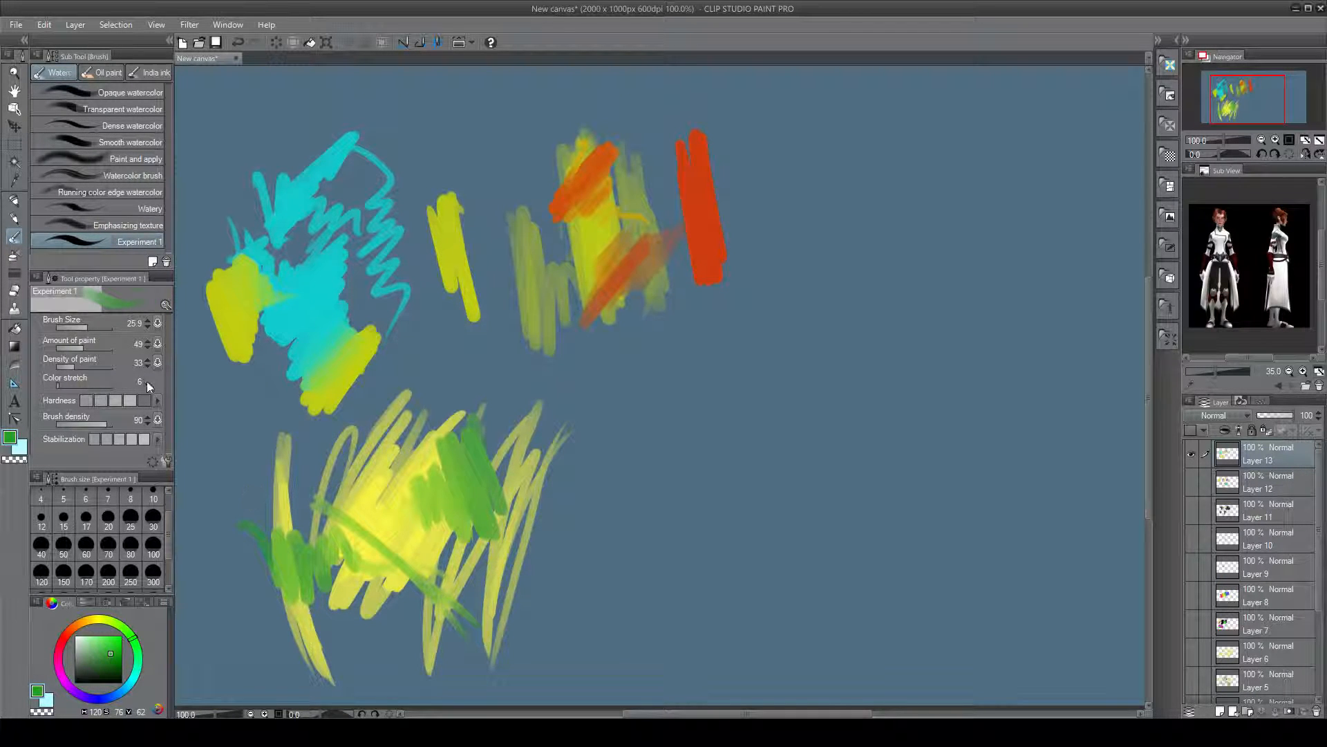
Set color stretch to 32 and scribble a dense light cyan sample on the empty canvas below the orange-red bar
left_click_drag(61, 383, 71, 383)
left_click(134, 678)
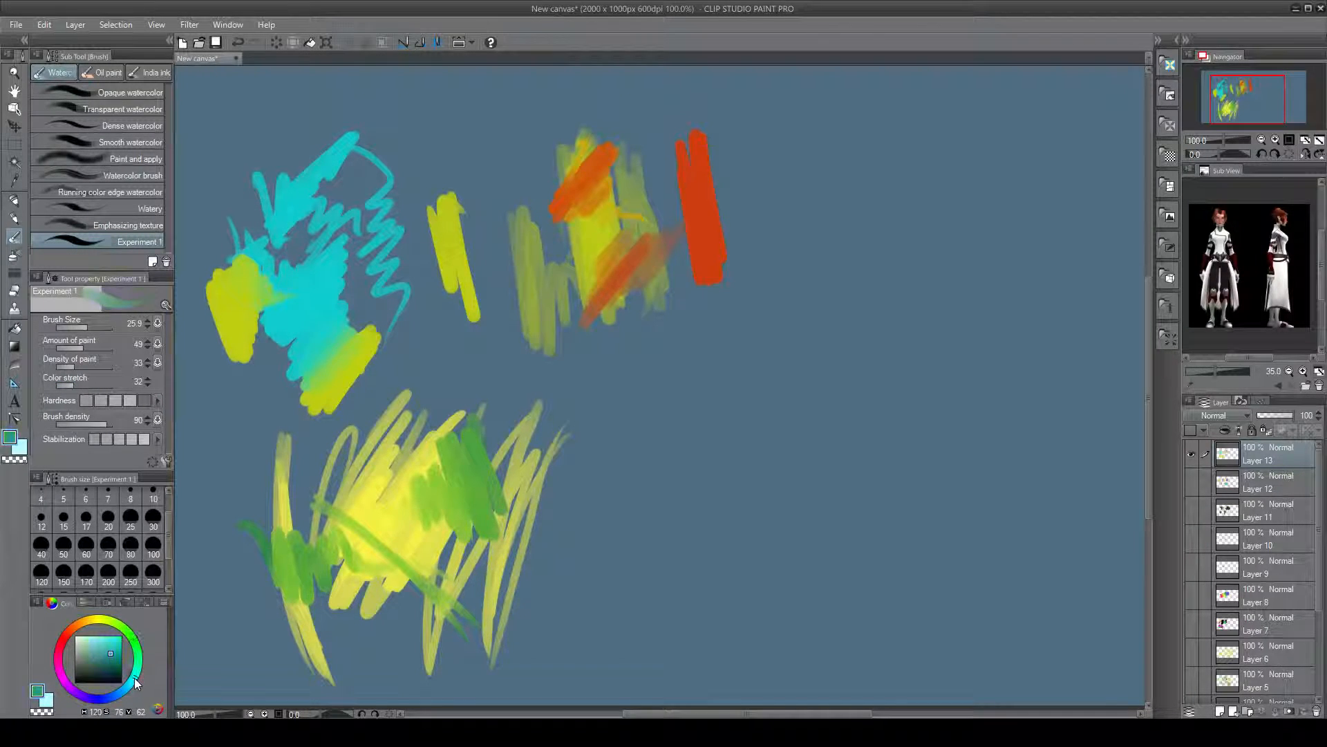
left_click(114, 650)
left_click(120, 645)
left_click(106, 637)
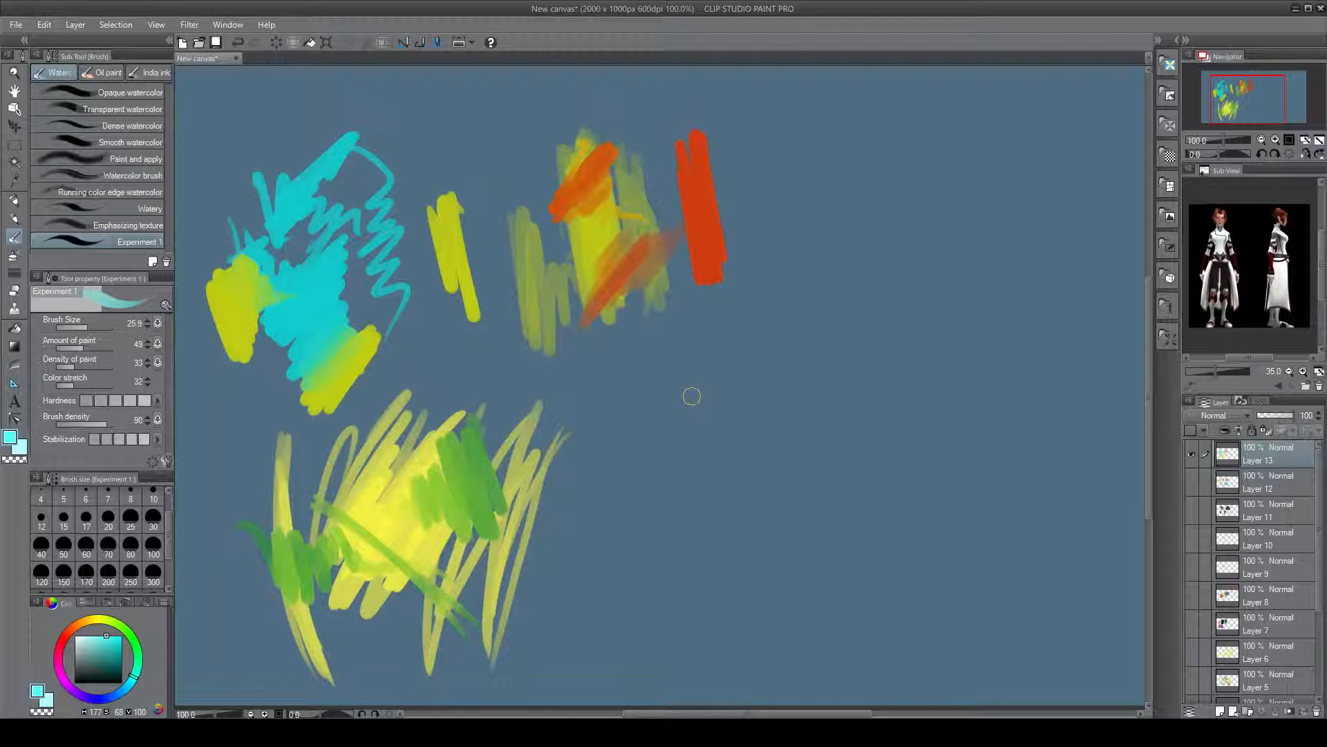
mouse_move(691, 395)
left_mouse_down()
mouse_move(665, 428)
mouse_move(744, 359)
mouse_move(674, 446)
mouse_move(657, 406)
mouse_move(681, 388)
mouse_move(666, 437)
mouse_move(685, 472)
mouse_move(743, 401)
mouse_move(663, 449)
mouse_move(757, 360)
mouse_move(697, 404)
mouse_move(743, 384)
mouse_move(691, 450)
mouse_move(760, 415)
mouse_move(705, 477)
mouse_move(778, 418)
mouse_move(692, 526)
mouse_move(747, 487)
mouse_move(769, 546)
left_mouse_up()
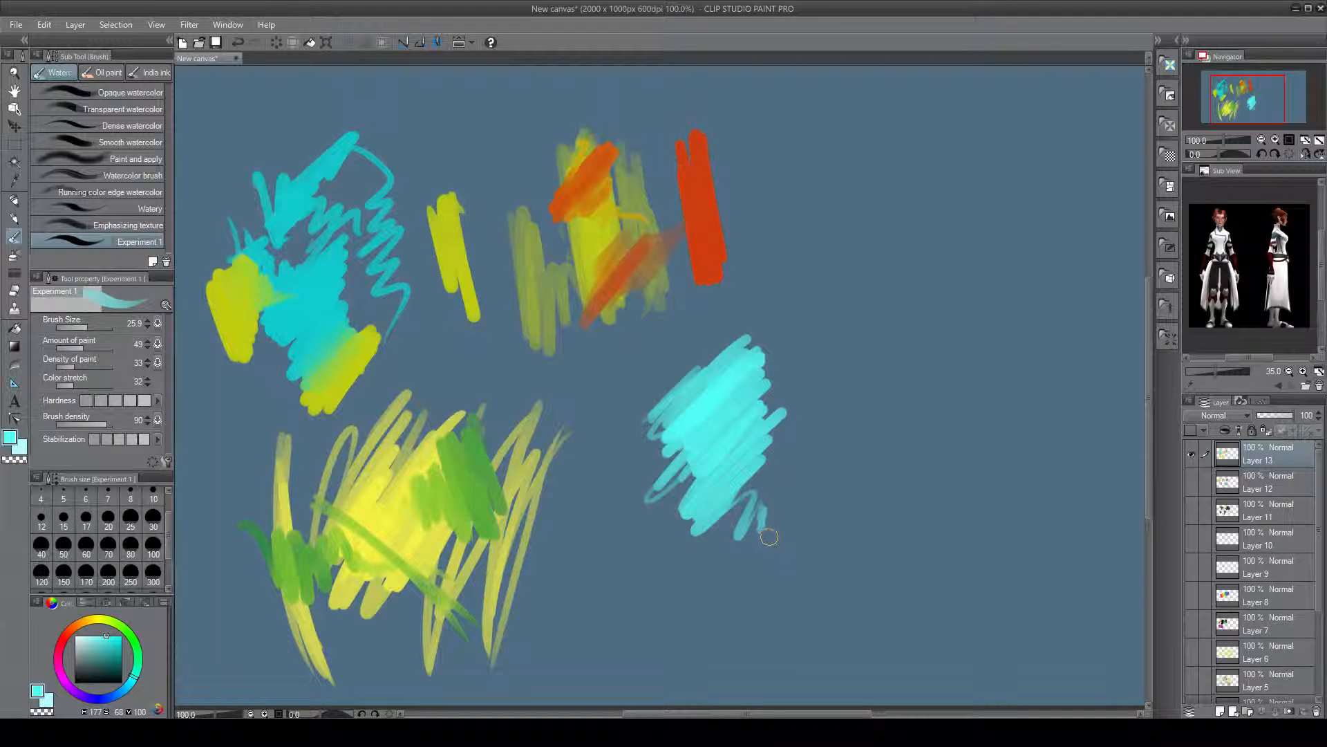
Set the brush hardness to its softest level and paint light cyan strokes beside and into the light cyan sample
left_click(85, 399)
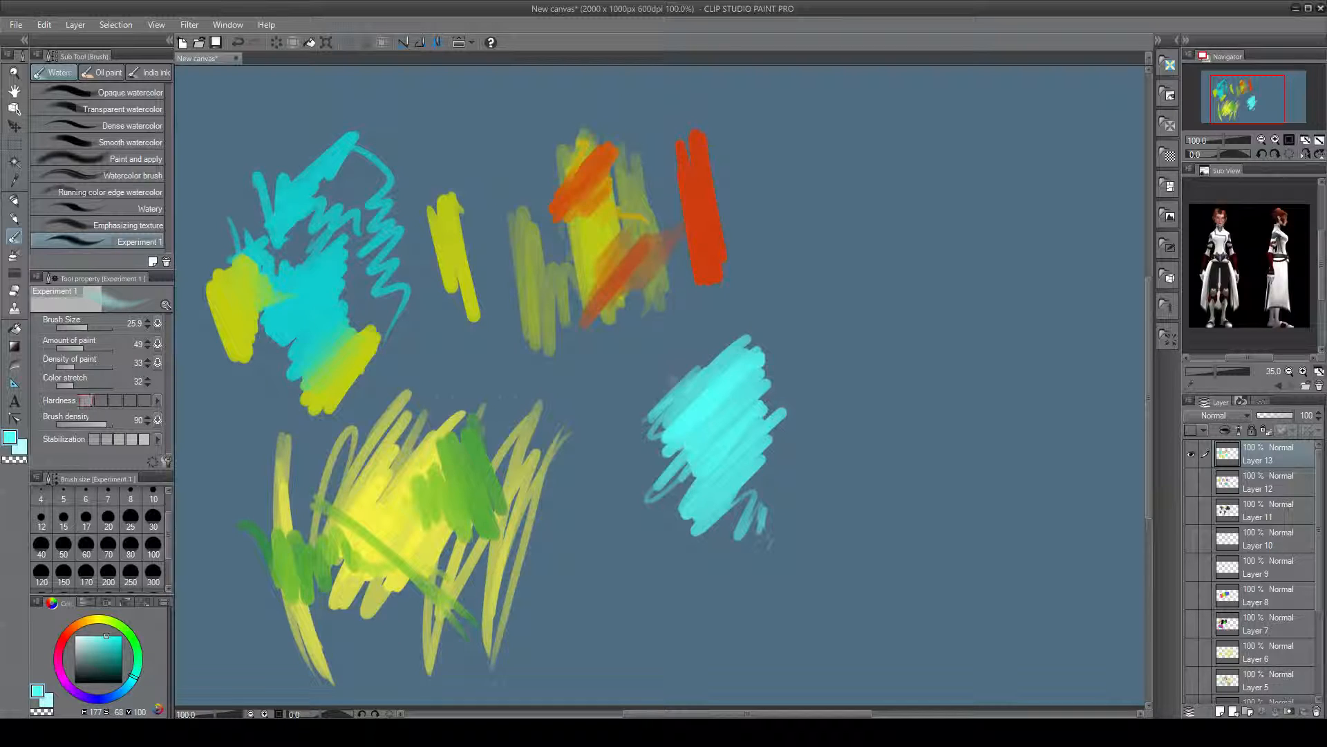
left_click_drag(834, 349, 856, 462)
mouse_move(831, 318)
left_mouse_down()
mouse_move(835, 477)
mouse_move(803, 342)
mouse_move(772, 458)
mouse_move(753, 413)
mouse_move(783, 496)
mouse_move(830, 499)
mouse_move(838, 525)
mouse_move(844, 513)
mouse_move(832, 502)
mouse_move(842, 552)
mouse_move(816, 508)
mouse_move(840, 536)
mouse_move(836, 515)
mouse_move(858, 524)
mouse_move(852, 484)
mouse_move(857, 534)
mouse_move(840, 513)
mouse_move(822, 531)
mouse_move(808, 487)
left_mouse_up()
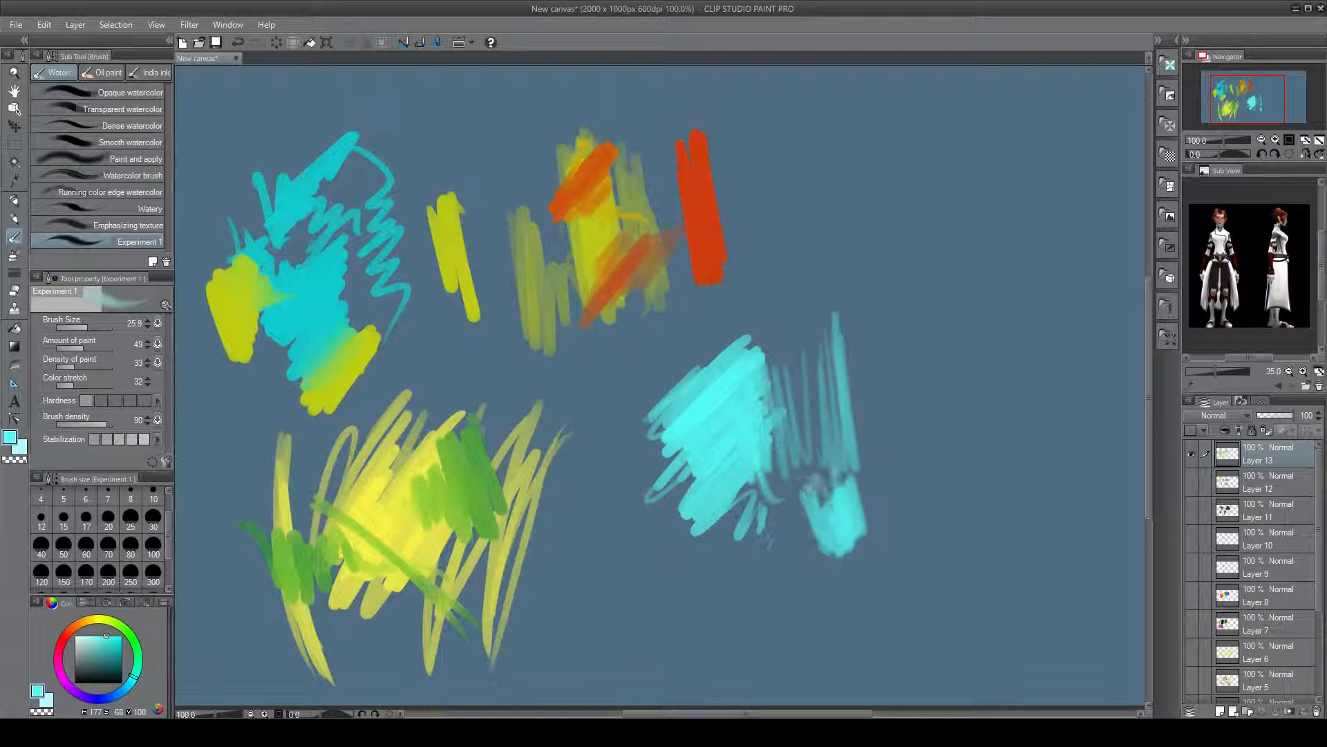
Paint loose, soft light cyan zigzags down the outer side of the soft vertical strokes
mouse_move(816, 316)
left_mouse_down()
mouse_move(878, 408)
mouse_move(871, 546)
mouse_move(902, 593)
left_mouse_up()
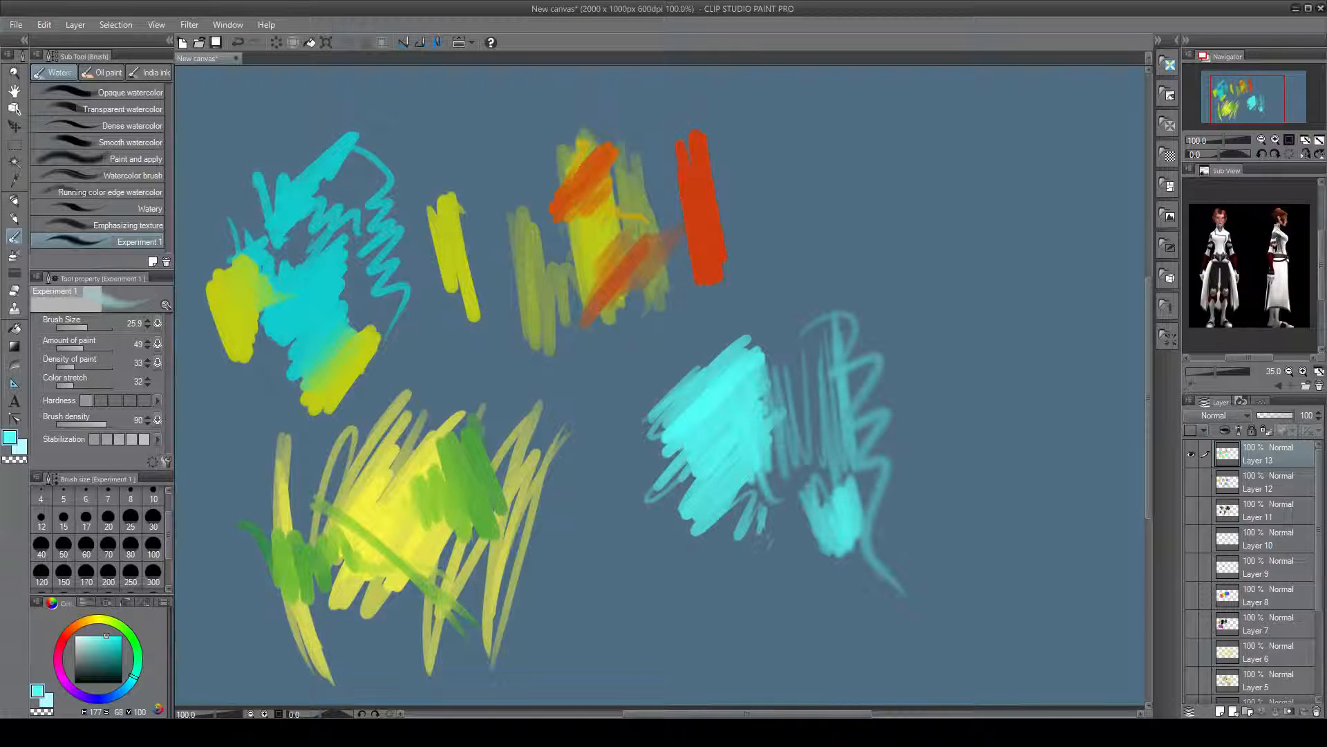
left_click_drag(878, 448, 870, 567)
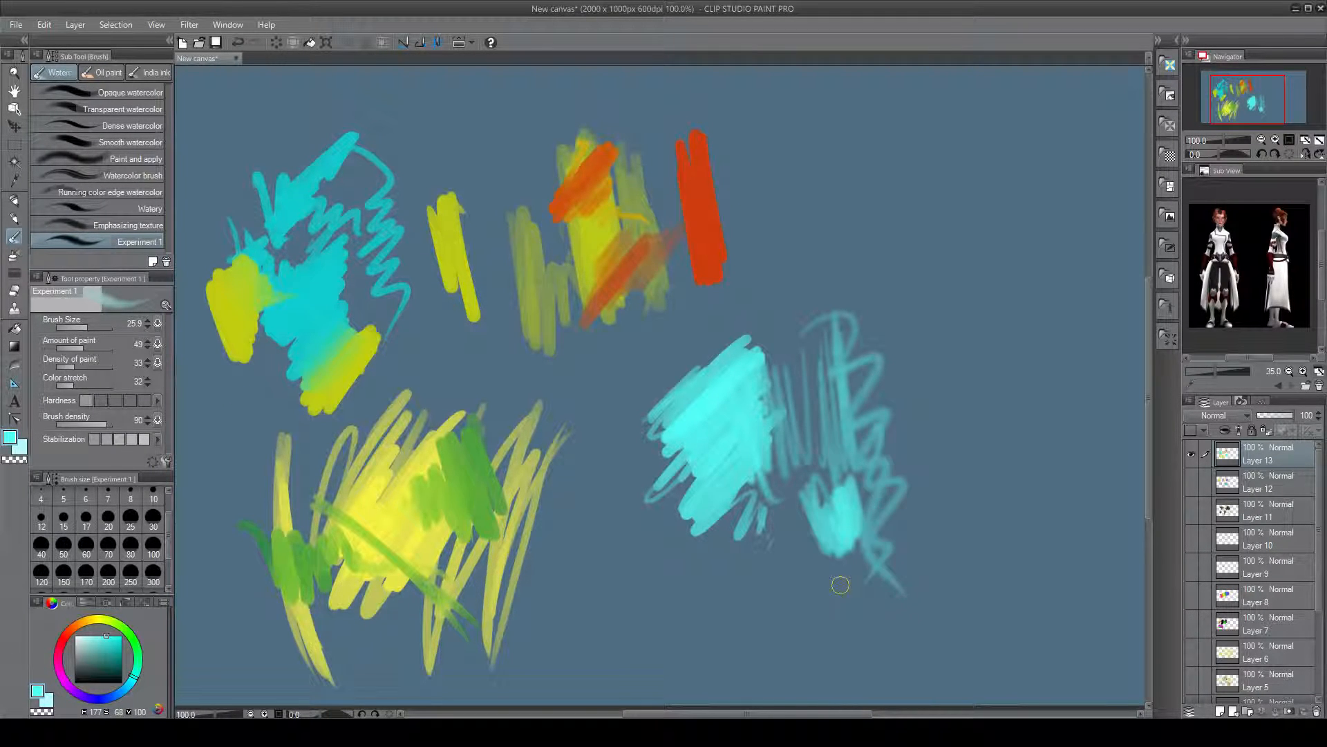
Raise the brush hardness to its fourth level, set stabilization to its highest level and paint a long wavy cyan line on the empty canvas
left_click(129, 401)
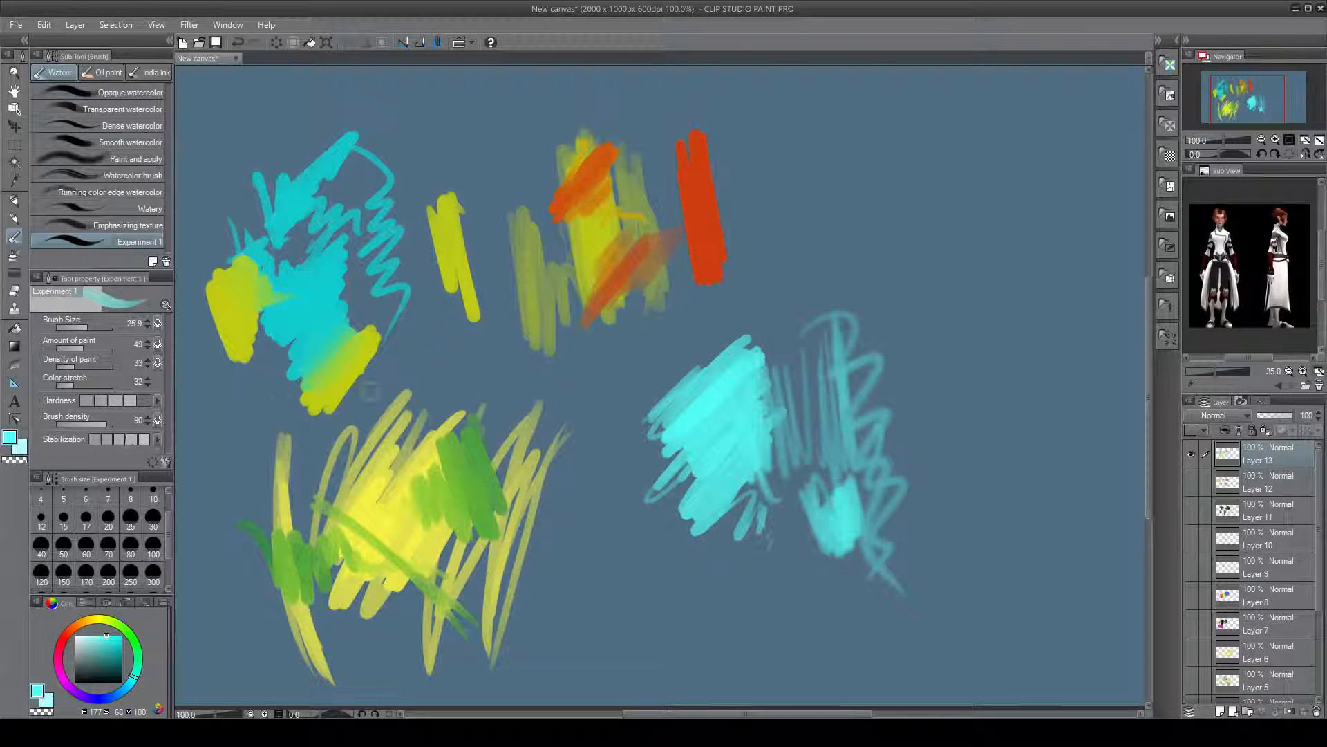
left_click(96, 439)
left_click(152, 439)
mouse_move(866, 199)
left_mouse_down()
mouse_move(941, 183)
mouse_move(979, 331)
mouse_move(947, 400)
mouse_move(970, 435)
mouse_move(1018, 434)
mouse_move(1034, 499)
left_mouse_up()
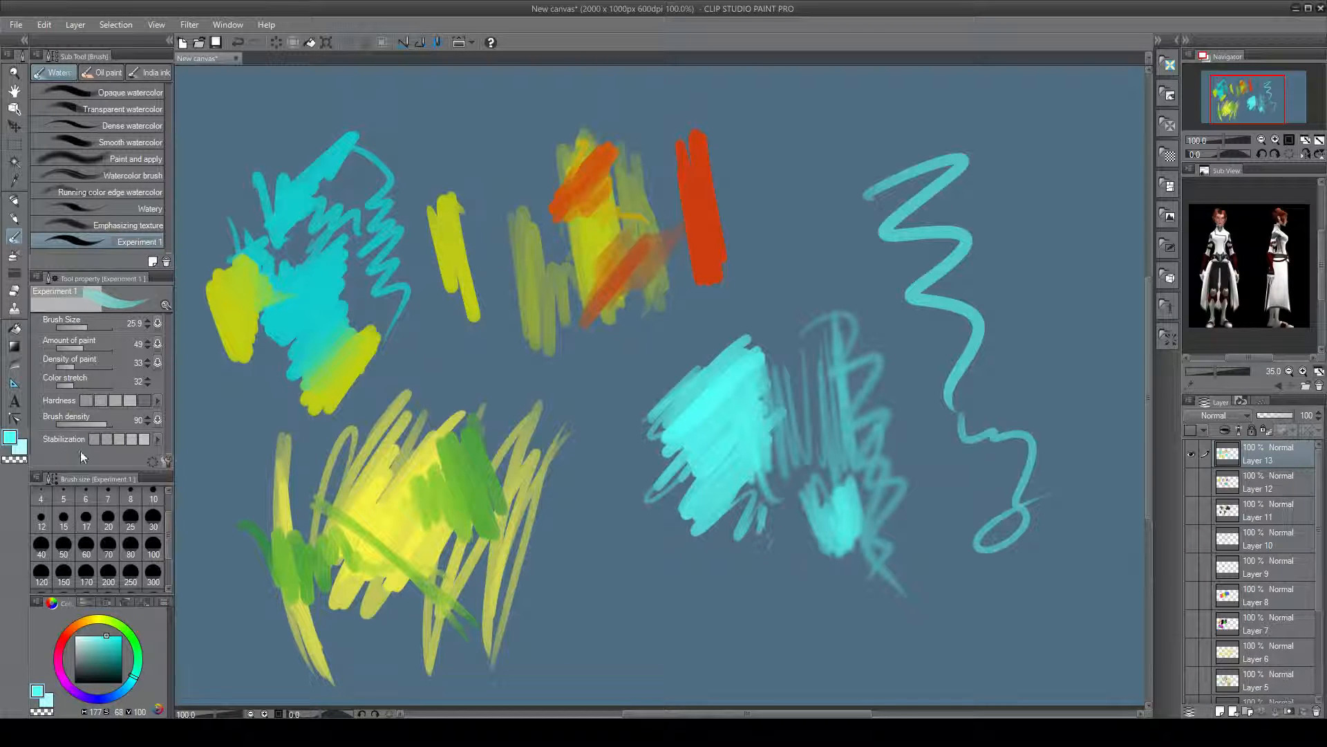
Set stabilization to its lowest level, paint a zigzag beside the wavy line and add long steep strokes near the orange-red bar
left_click(97, 439)
mouse_move(1046, 149)
left_mouse_down()
mouse_move(987, 190)
mouse_move(1053, 311)
mouse_move(1070, 470)
mouse_move(1056, 508)
mouse_move(1001, 560)
left_mouse_up()
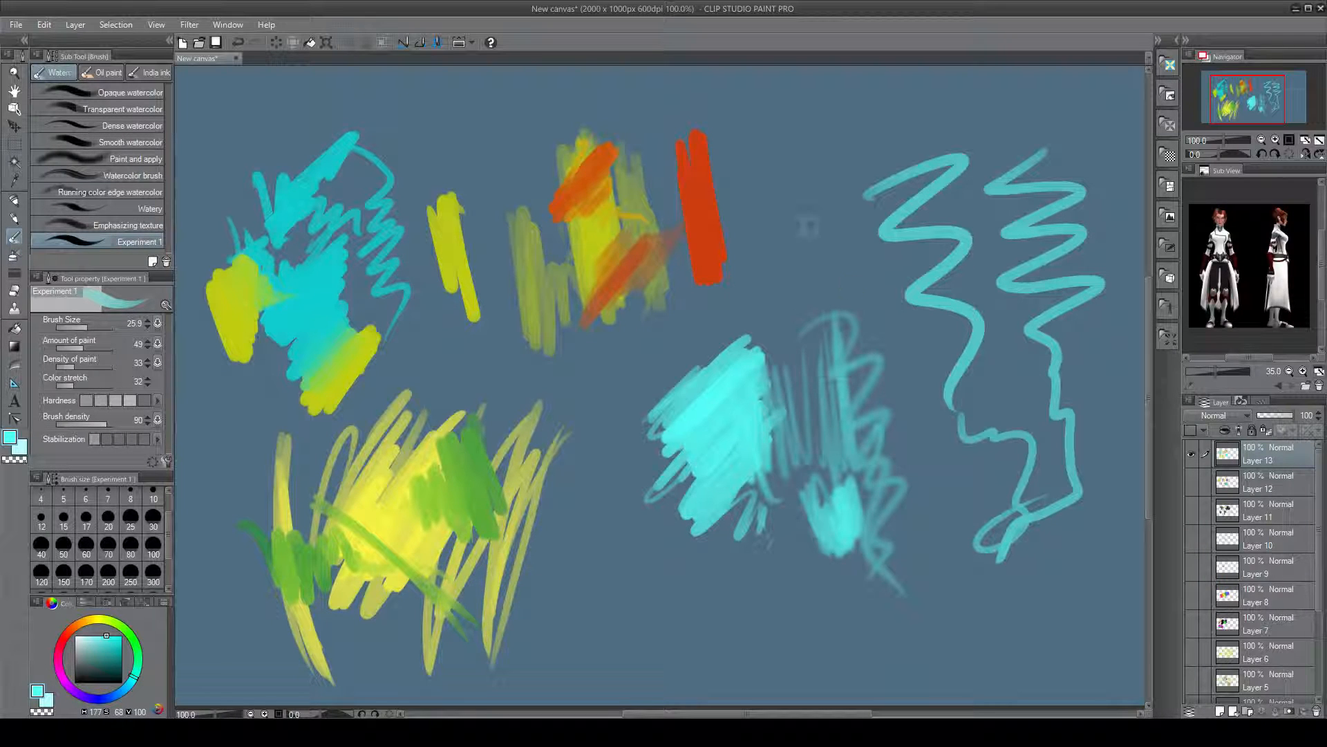
left_click_drag(779, 119, 837, 422)
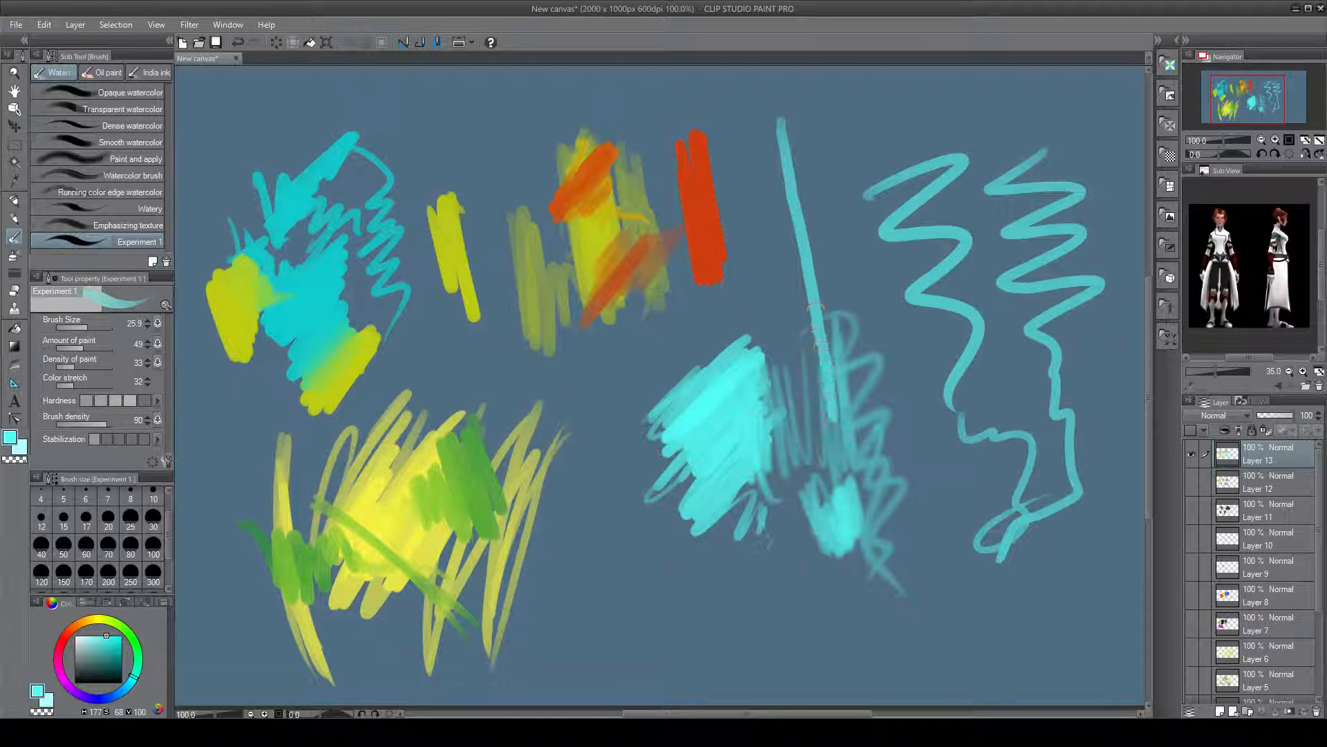
left_click_drag(802, 160, 861, 453)
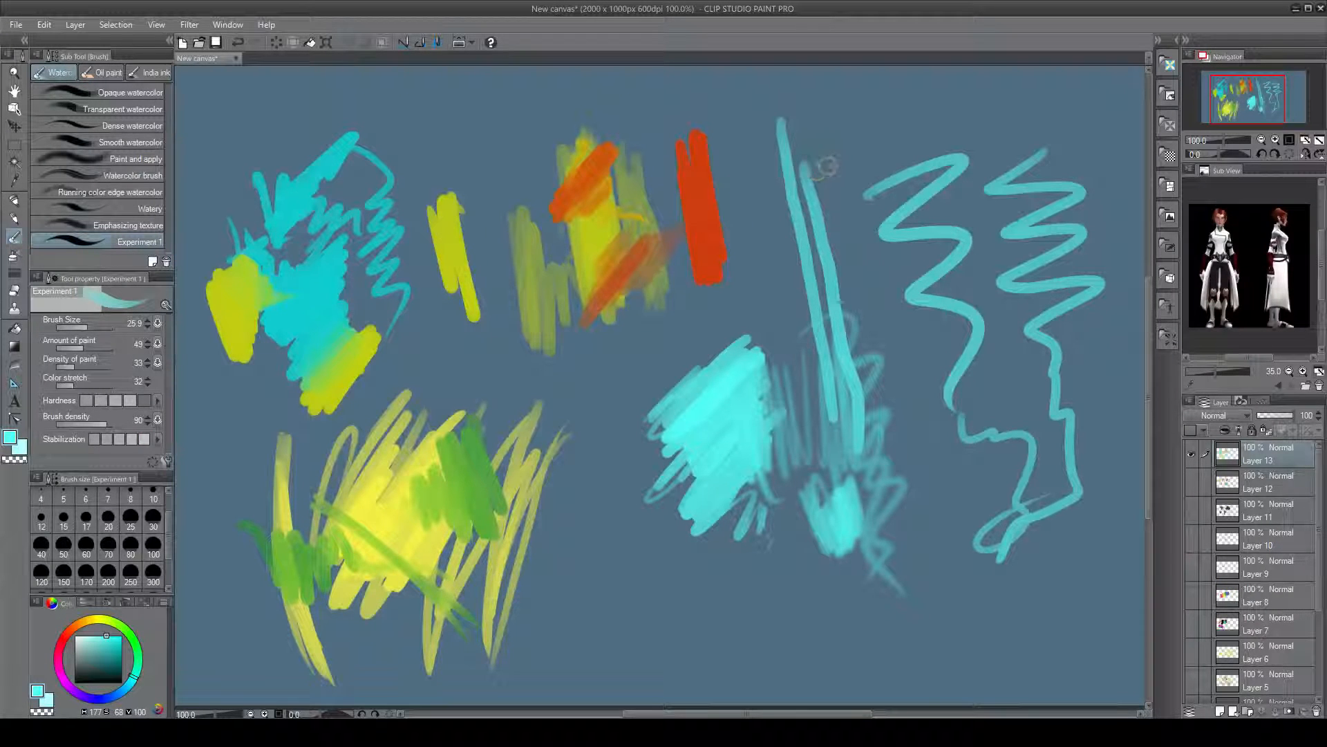
mouse_move(837, 168)
left_mouse_down()
mouse_move(867, 301)
mouse_move(912, 506)
mouse_move(899, 334)
mouse_move(928, 501)
left_mouse_up()
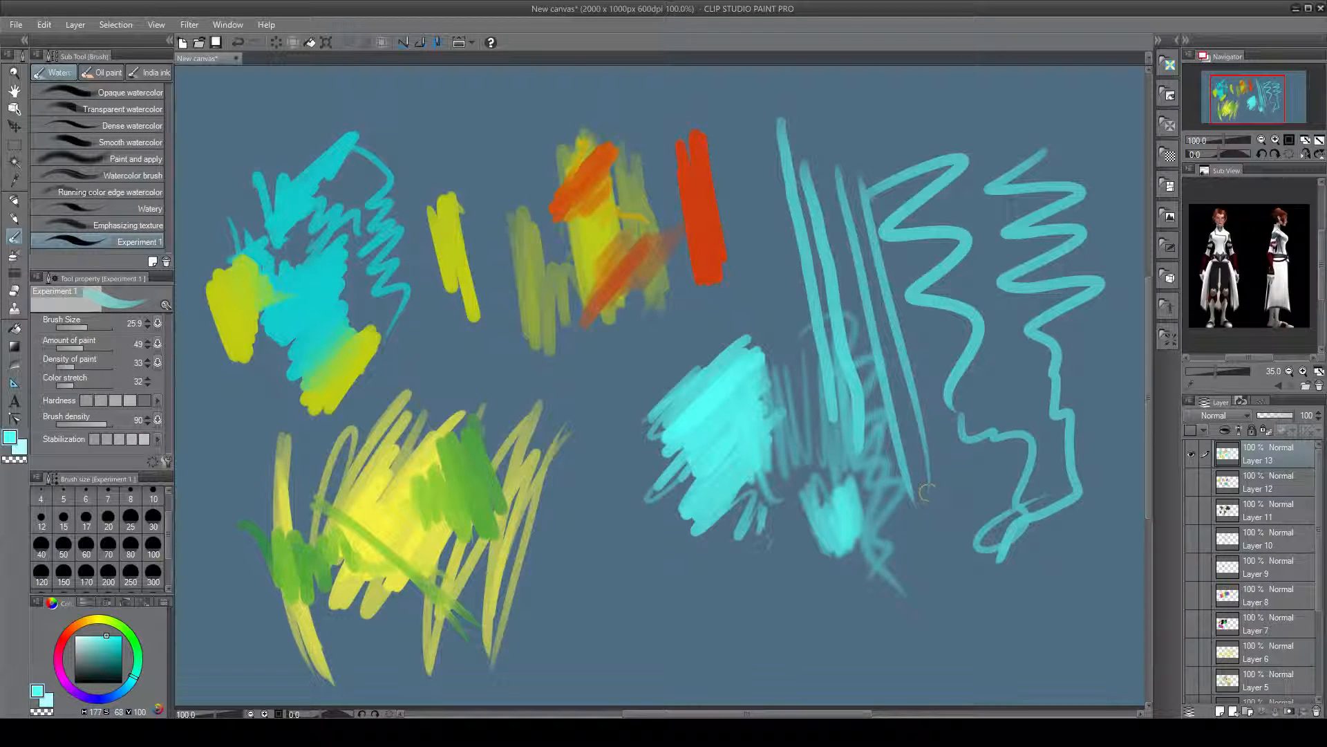
left_click_drag(755, 157, 792, 546)
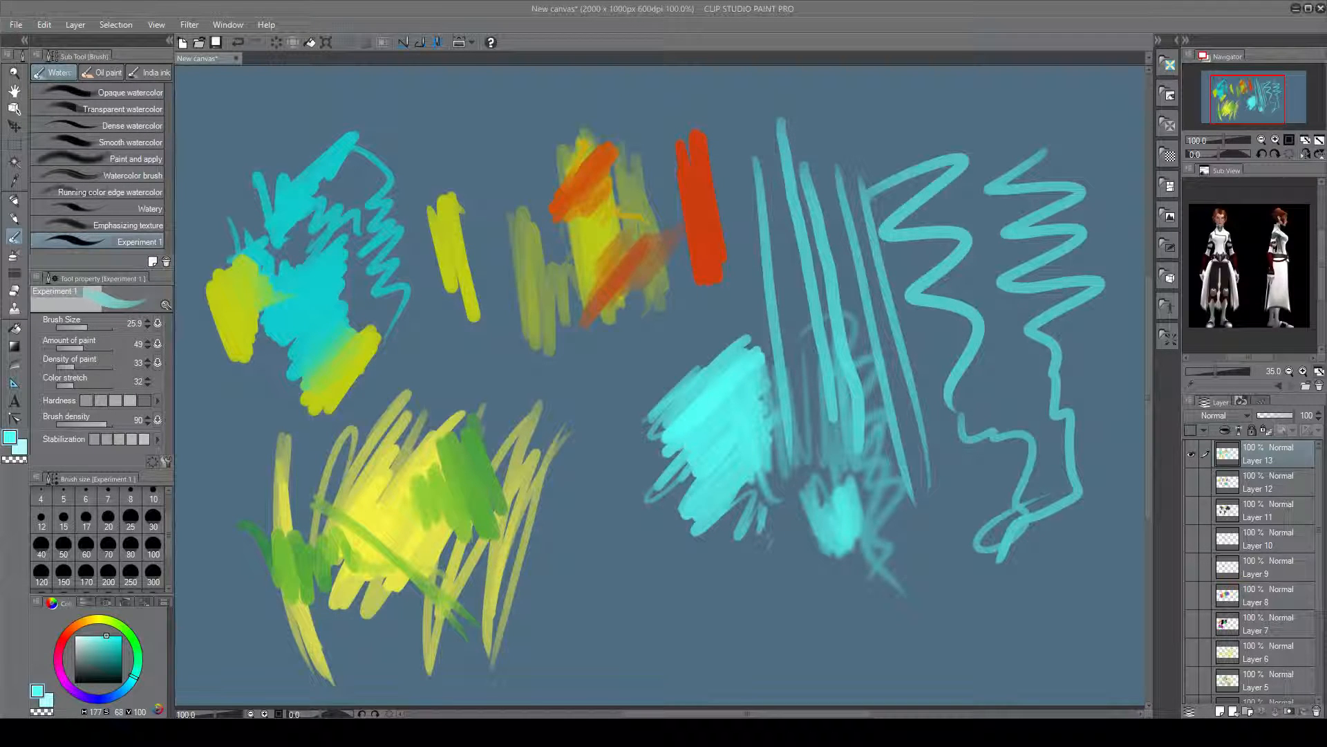
Reset the Experiment 1 brush to its initial settings and add an empty layer, hiding the layer with the watercolor samples
left_click(150, 462)
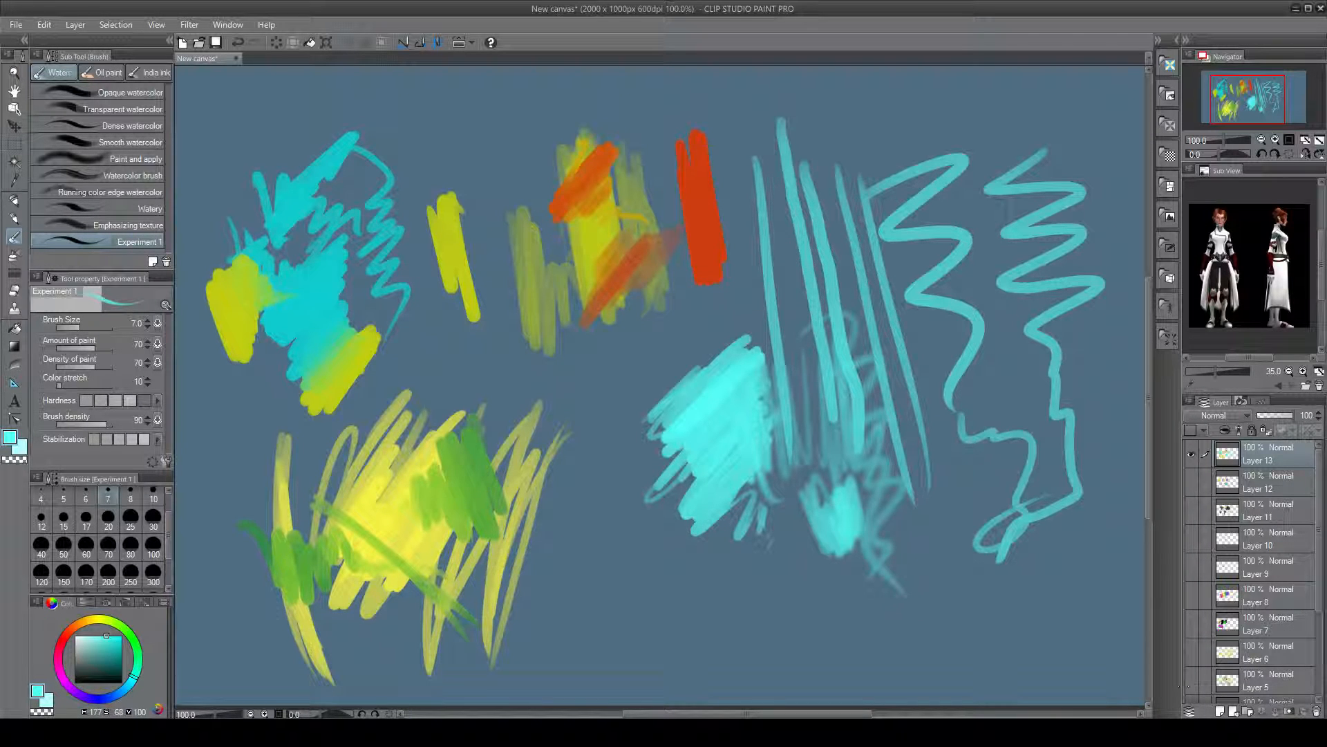
left_click(1220, 711)
left_click(1193, 454)
left_click(1193, 484)
left_click(1192, 456)
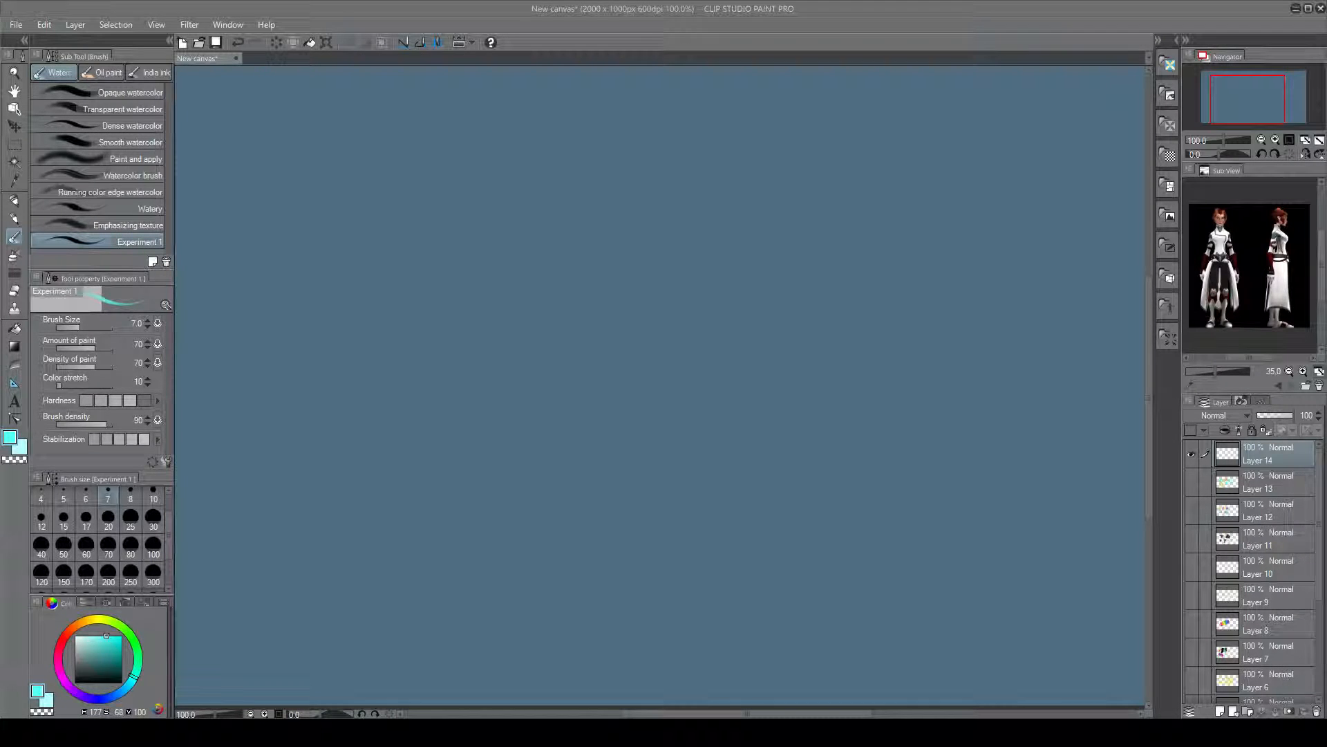
Create a brush named Experiment 2 and set hardness to its highest level, brush density to 59 and stabilization to its fourth level
key("Return")
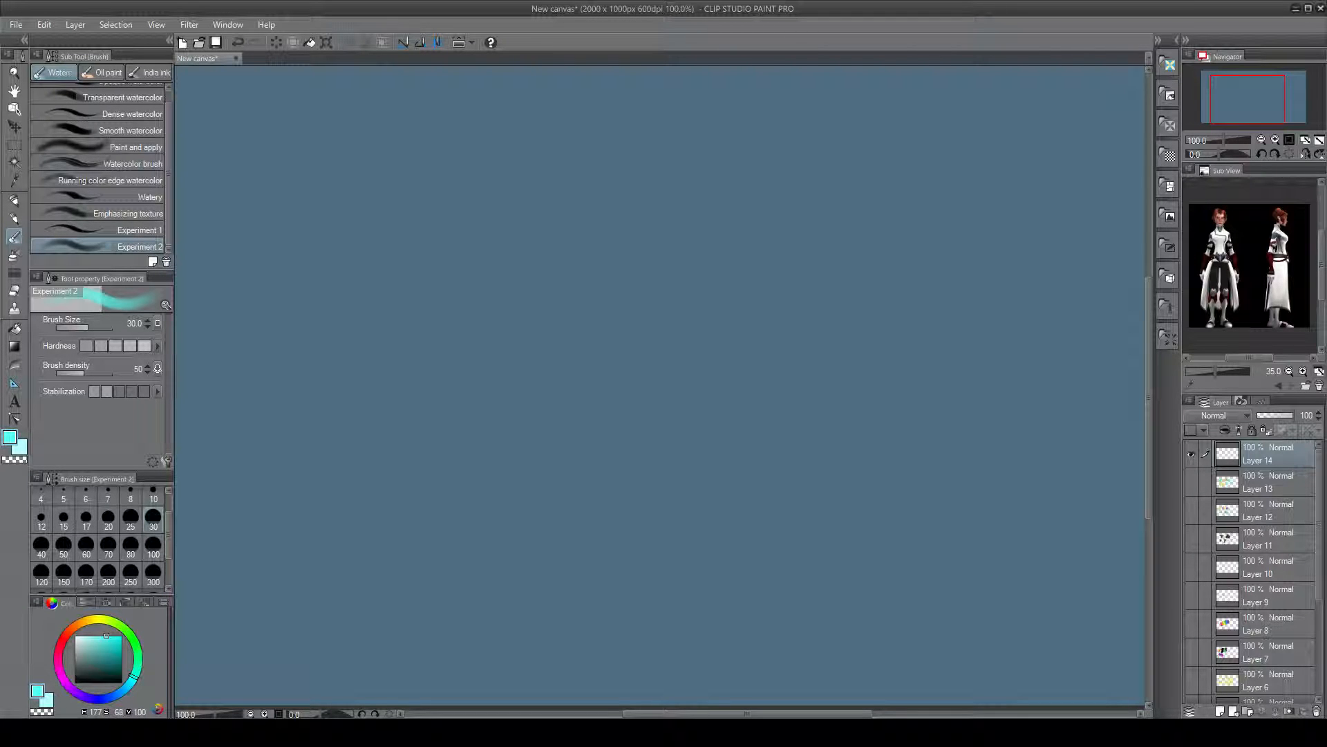
left_click_drag(511, 255, 528, 255)
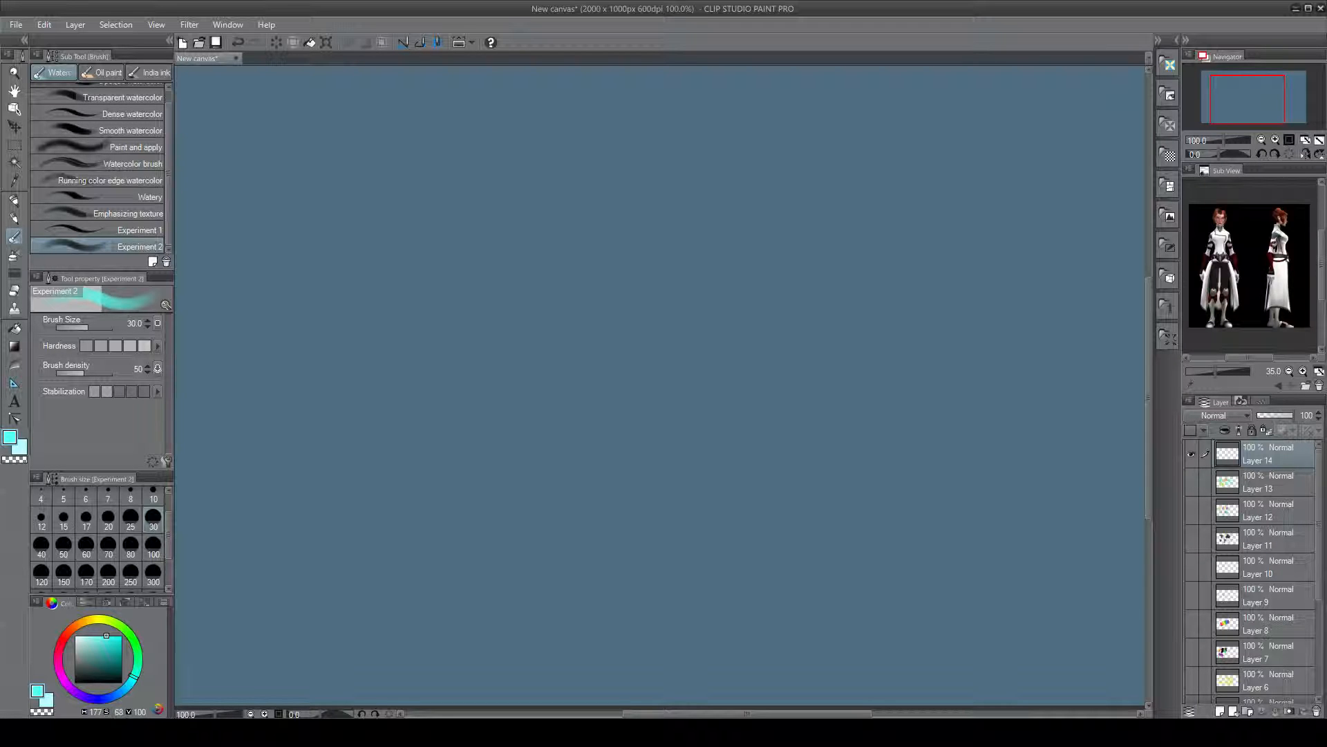
left_click(130, 346)
left_click(101, 346)
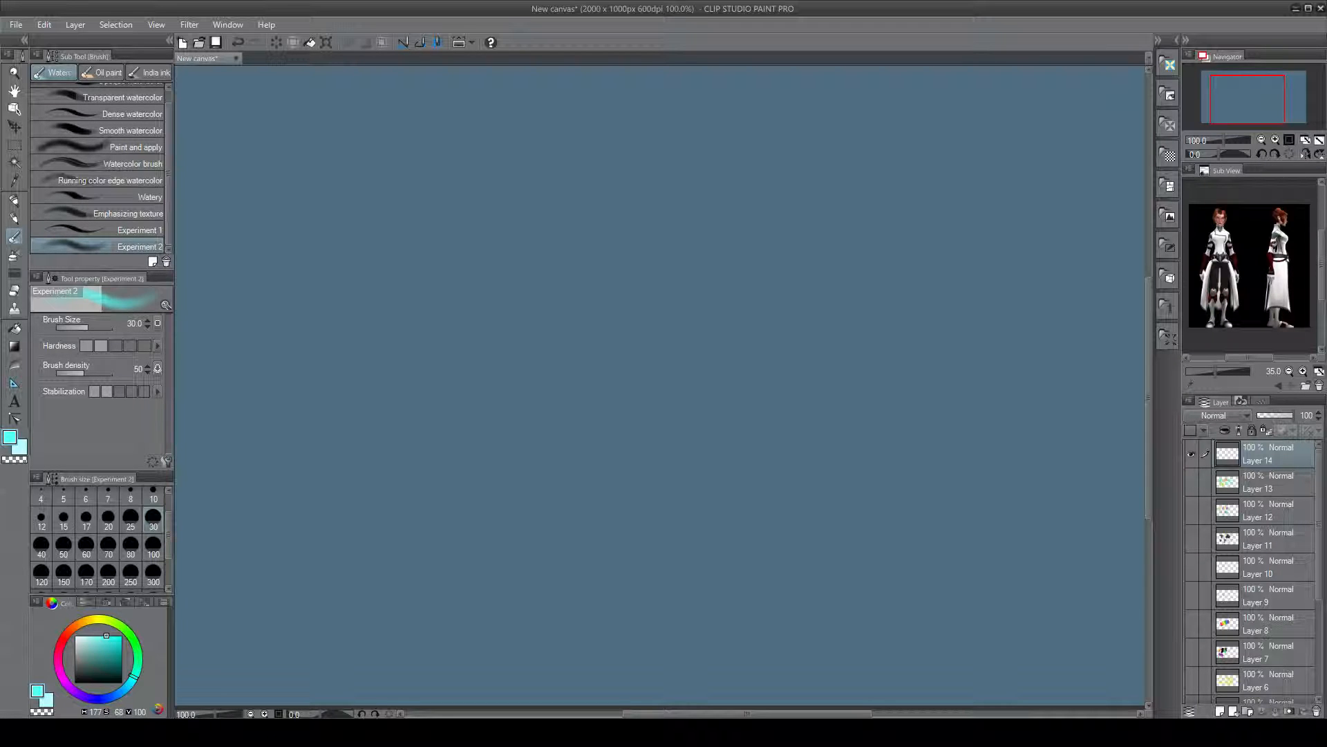
left_click(86, 346)
left_click(130, 345)
left_click(145, 346)
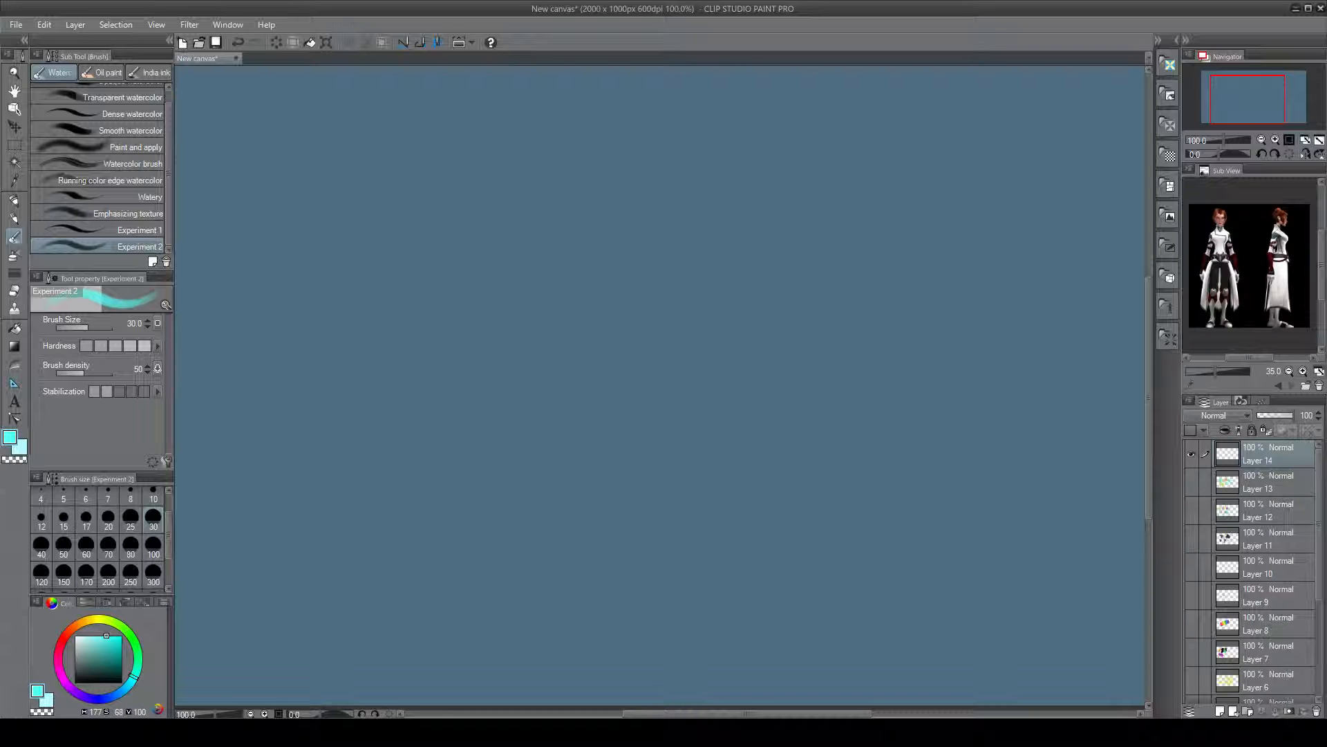
mouse_move(83, 373)
left_mouse_down()
mouse_move(59, 373)
mouse_move(112, 374)
mouse_move(88, 373)
left_mouse_up()
left_click(131, 391)
Paint two crossing light cyan curves, set the brush size to 70 and paint thick wavy strokes beside them
mouse_move(282, 309)
left_mouse_down()
mouse_move(321, 276)
mouse_move(429, 252)
mouse_move(420, 346)
mouse_move(525, 399)
left_mouse_up()
mouse_move(388, 346)
left_mouse_down()
mouse_move(478, 344)
mouse_move(446, 456)
left_mouse_up()
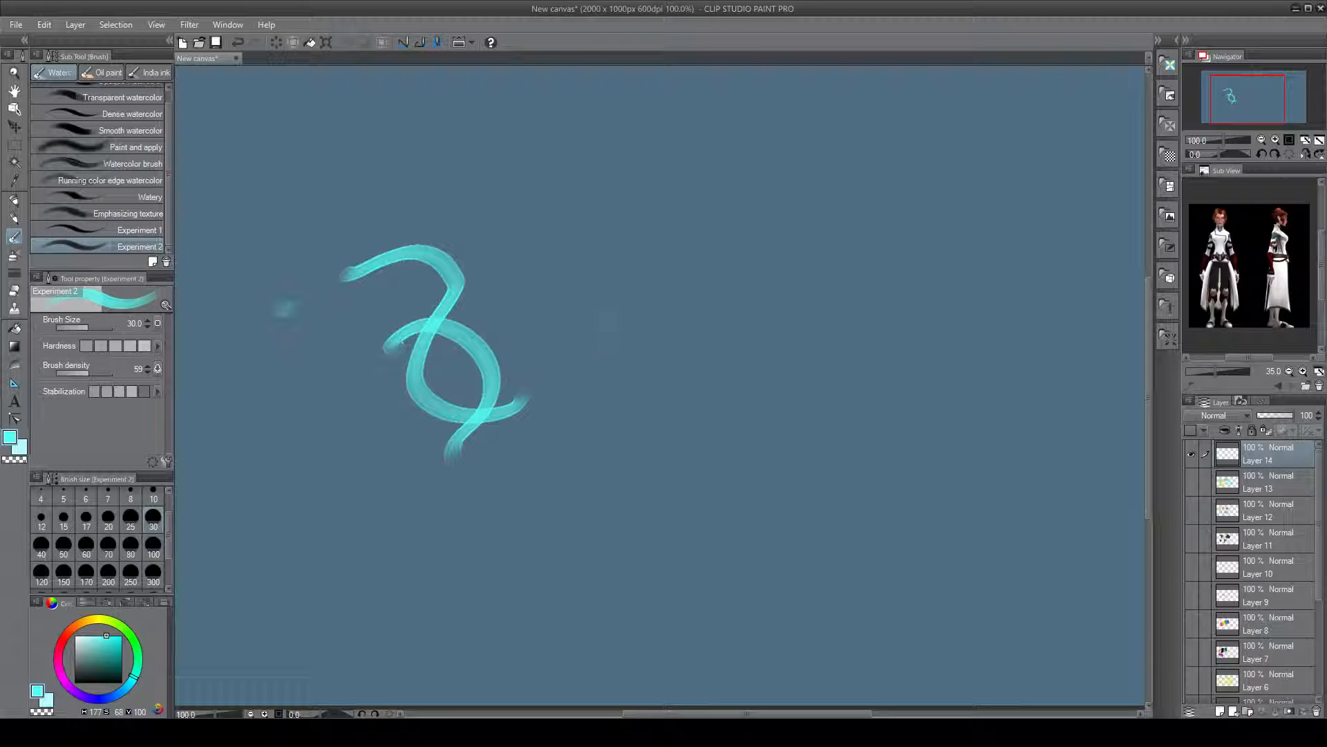
left_click(107, 550)
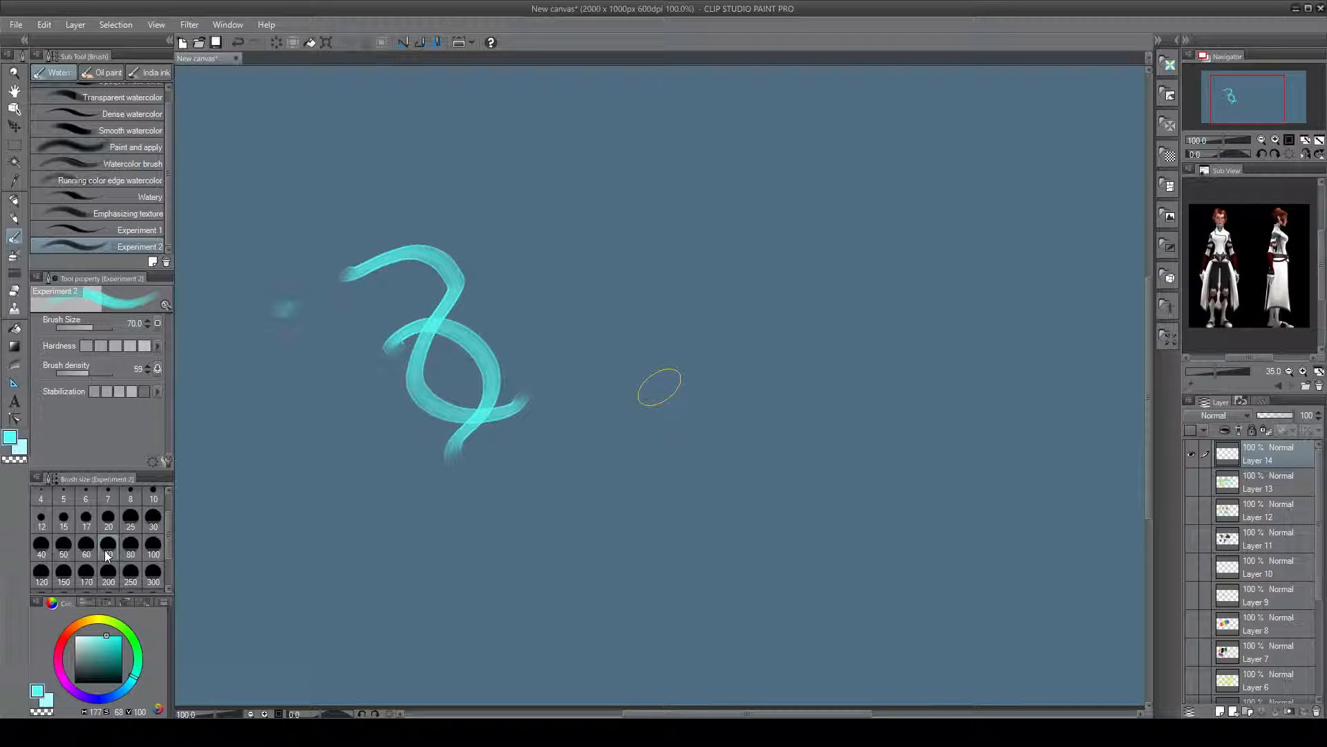
mouse_move(616, 296)
left_mouse_down()
mouse_move(675, 249)
mouse_move(699, 264)
mouse_move(695, 307)
mouse_move(625, 363)
mouse_move(623, 389)
mouse_move(660, 404)
mouse_move(717, 397)
mouse_move(707, 458)
mouse_move(752, 467)
mouse_move(752, 491)
mouse_move(773, 494)
mouse_move(850, 484)
left_mouse_up()
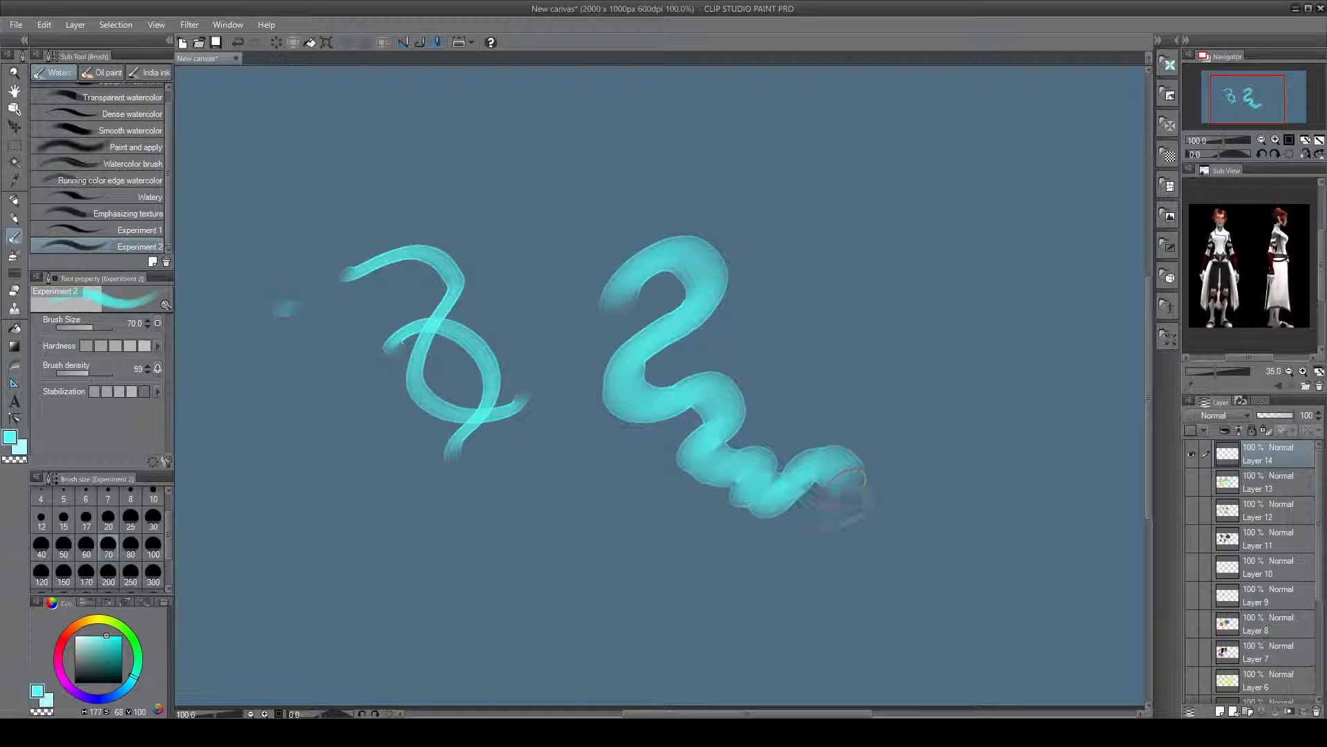
mouse_move(799, 225)
left_mouse_down()
mouse_move(810, 251)
mouse_move(793, 332)
mouse_move(802, 401)
left_mouse_up()
mouse_move(878, 221)
left_mouse_down()
mouse_move(868, 235)
mouse_move(887, 477)
mouse_move(865, 524)
left_mouse_up()
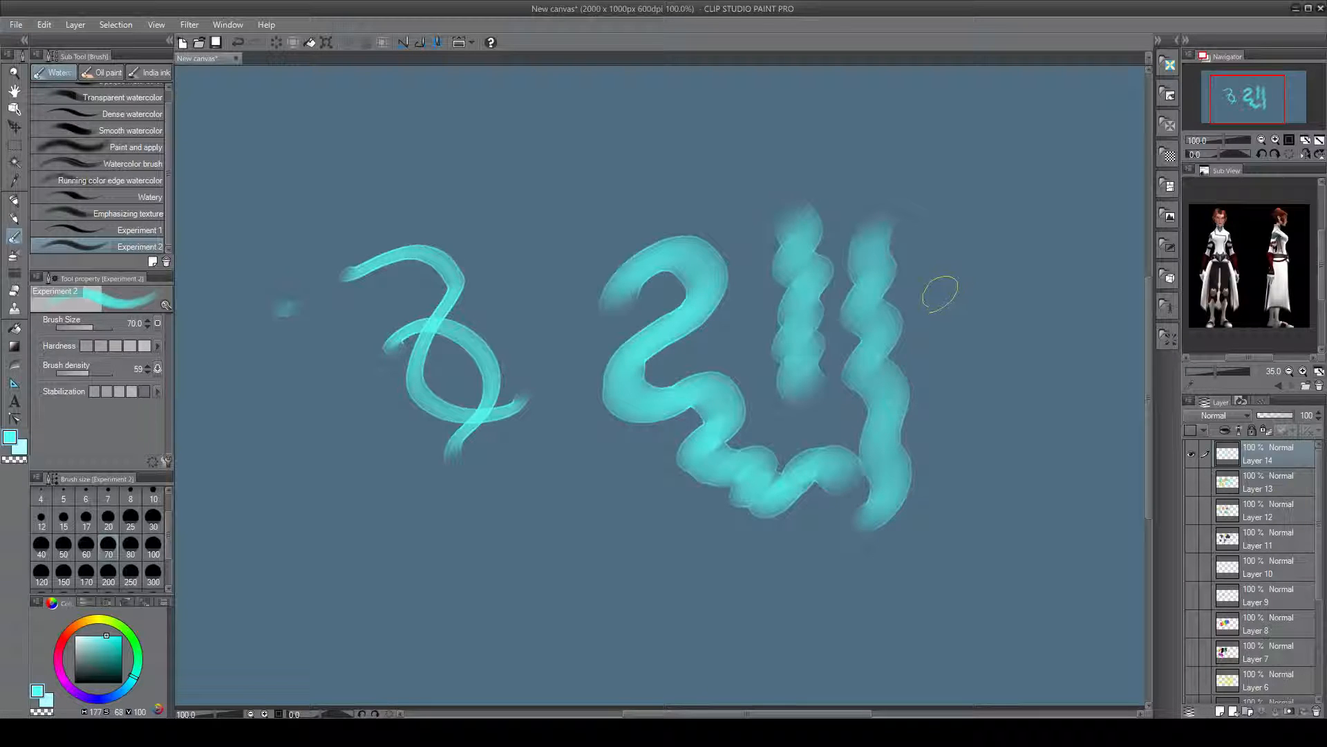
mouse_move(941, 294)
left_mouse_down()
mouse_move(981, 366)
mouse_move(923, 468)
left_mouse_up()
left_click_drag(971, 415, 968, 522)
Layer more thick cyan strokes across the existing curves and below them to show how the strokes overlap
mouse_move(415, 546)
left_mouse_down()
mouse_move(474, 497)
mouse_move(579, 464)
mouse_move(440, 541)
mouse_move(578, 507)
left_mouse_up()
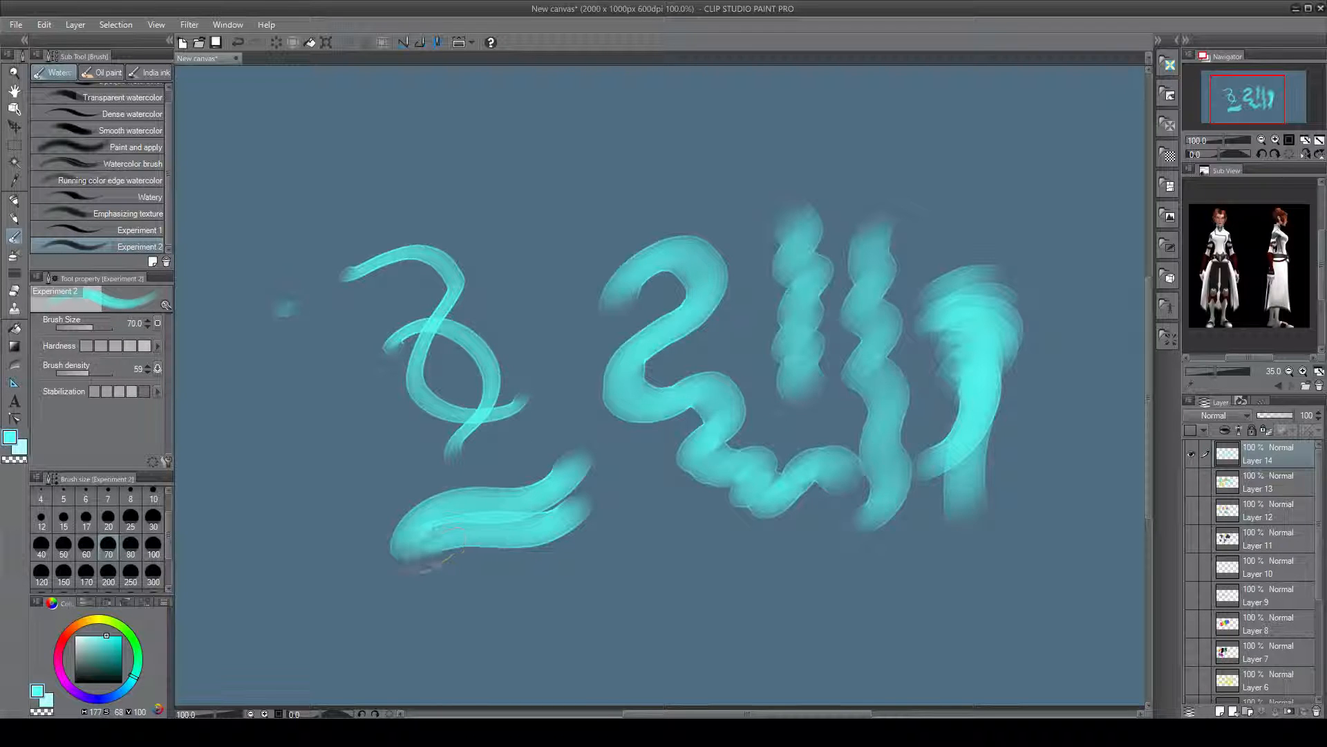
mouse_move(442, 553)
left_mouse_down()
mouse_move(490, 555)
mouse_move(446, 555)
mouse_move(489, 581)
mouse_move(560, 560)
mouse_move(595, 598)
mouse_move(612, 468)
mouse_move(526, 356)
mouse_move(615, 256)
mouse_move(459, 281)
left_mouse_up()
mouse_move(684, 142)
left_mouse_down()
mouse_move(693, 239)
mouse_move(733, 304)
mouse_move(736, 405)
mouse_move(791, 442)
mouse_move(795, 470)
left_mouse_up()
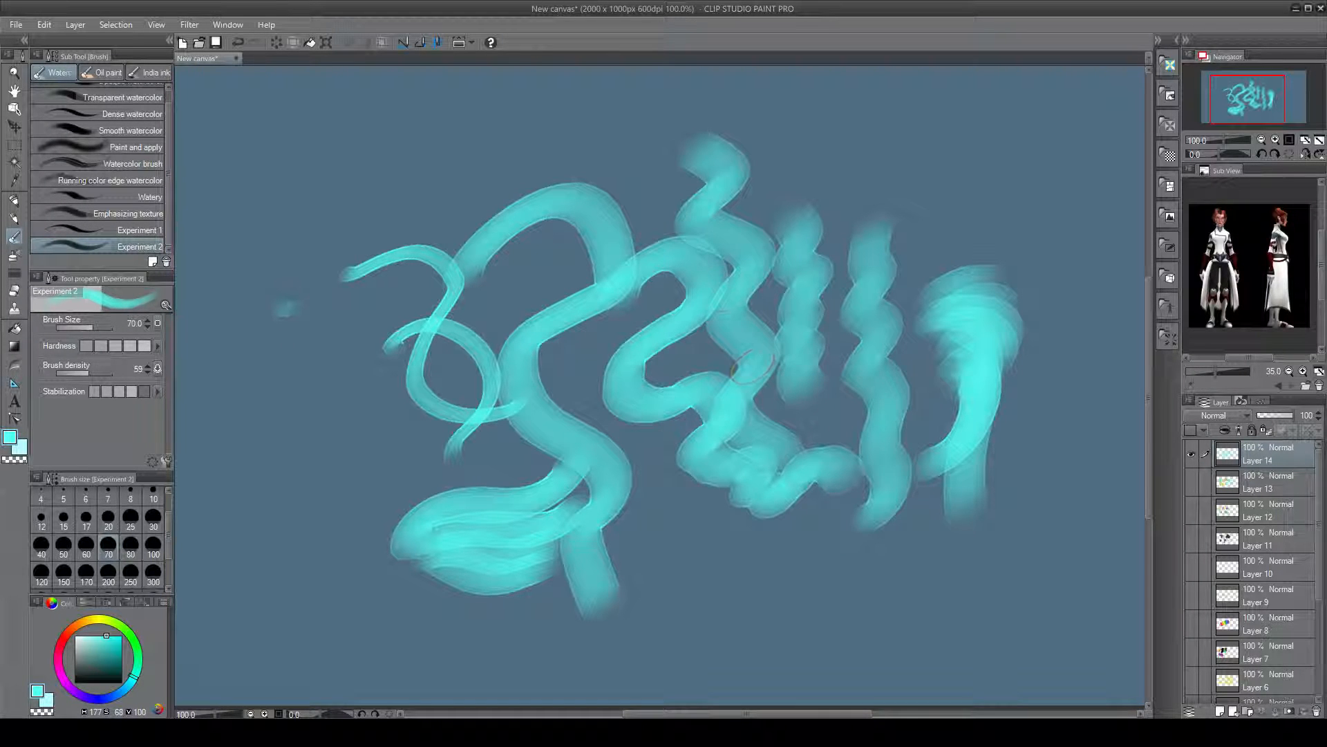
left_click_drag(699, 277, 819, 602)
mouse_move(775, 274)
left_mouse_down()
mouse_move(757, 360)
mouse_move(937, 632)
left_mouse_up()
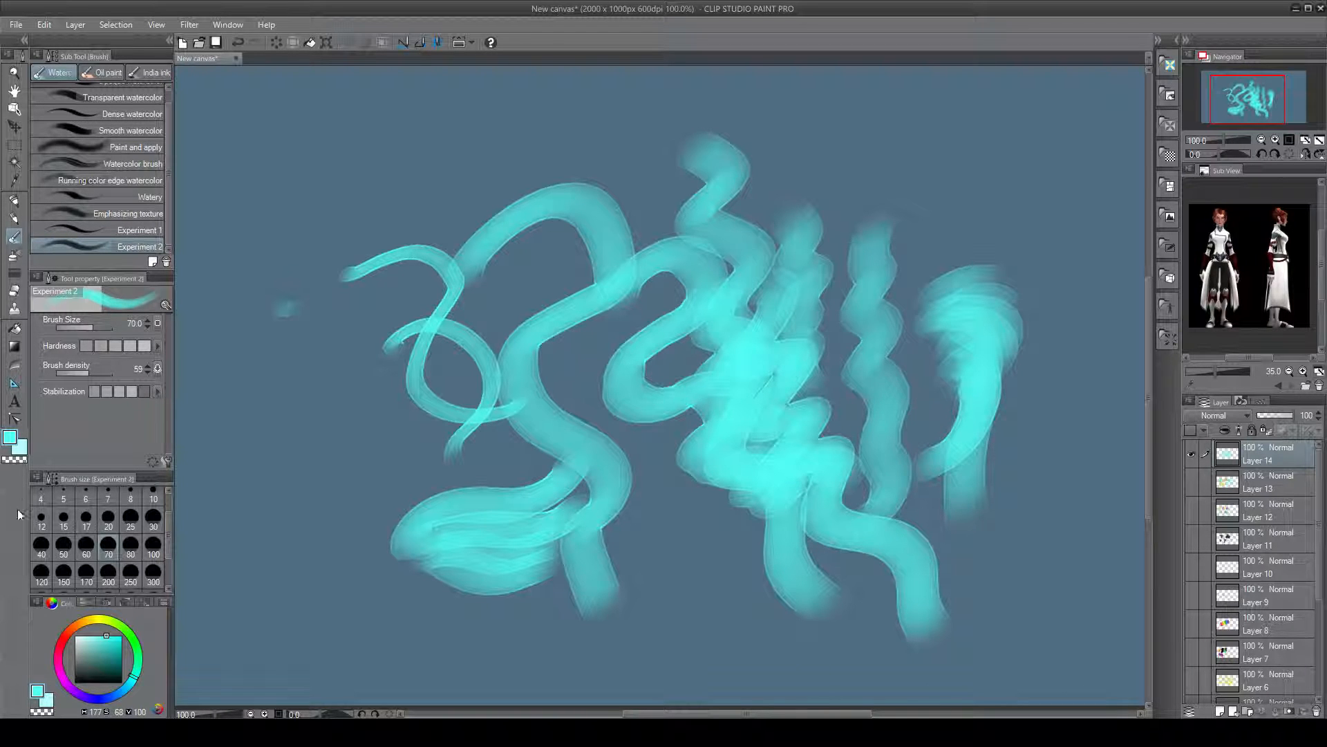
Choose a saturated crimson pink and paint a thick winding stroke across the overlapping cyan curves
left_click(60, 651)
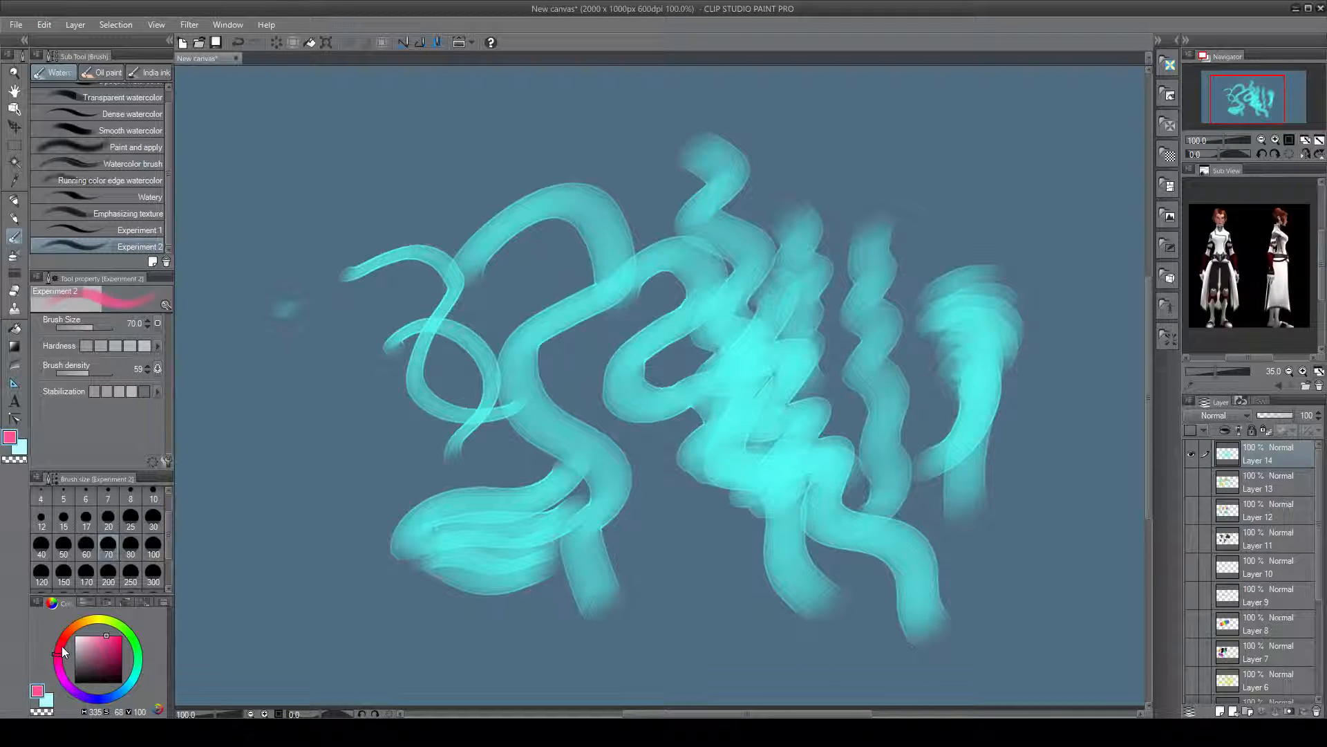
left_click_drag(104, 639, 120, 641)
mouse_move(349, 276)
left_mouse_down()
mouse_move(496, 196)
mouse_move(608, 260)
mouse_move(632, 294)
mouse_move(630, 332)
mouse_move(666, 358)
mouse_move(639, 398)
mouse_move(647, 498)
mouse_move(516, 439)
mouse_move(553, 294)
mouse_move(539, 408)
mouse_move(691, 574)
left_mouse_up()
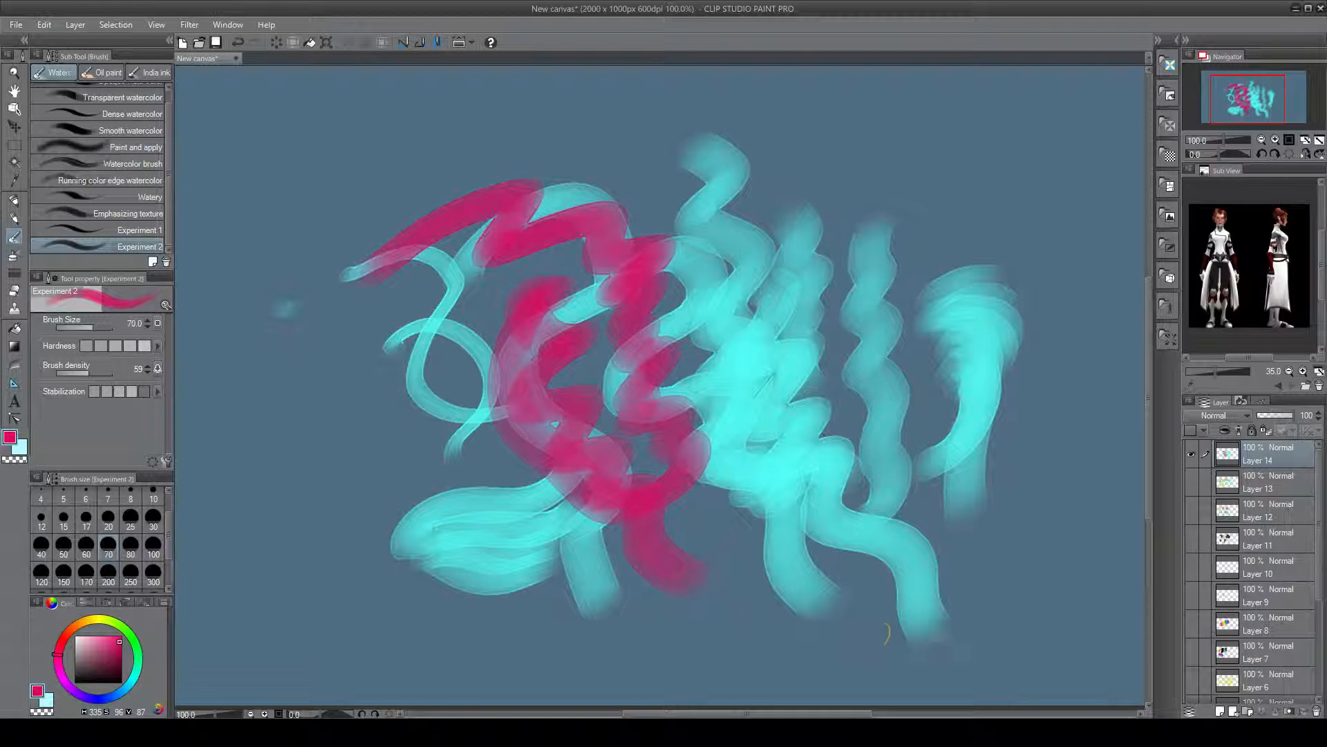
Undo all the cyan and crimson test strokes and start over on a fresh empty layer
key("ctrl+z")
key("ctrl+z")
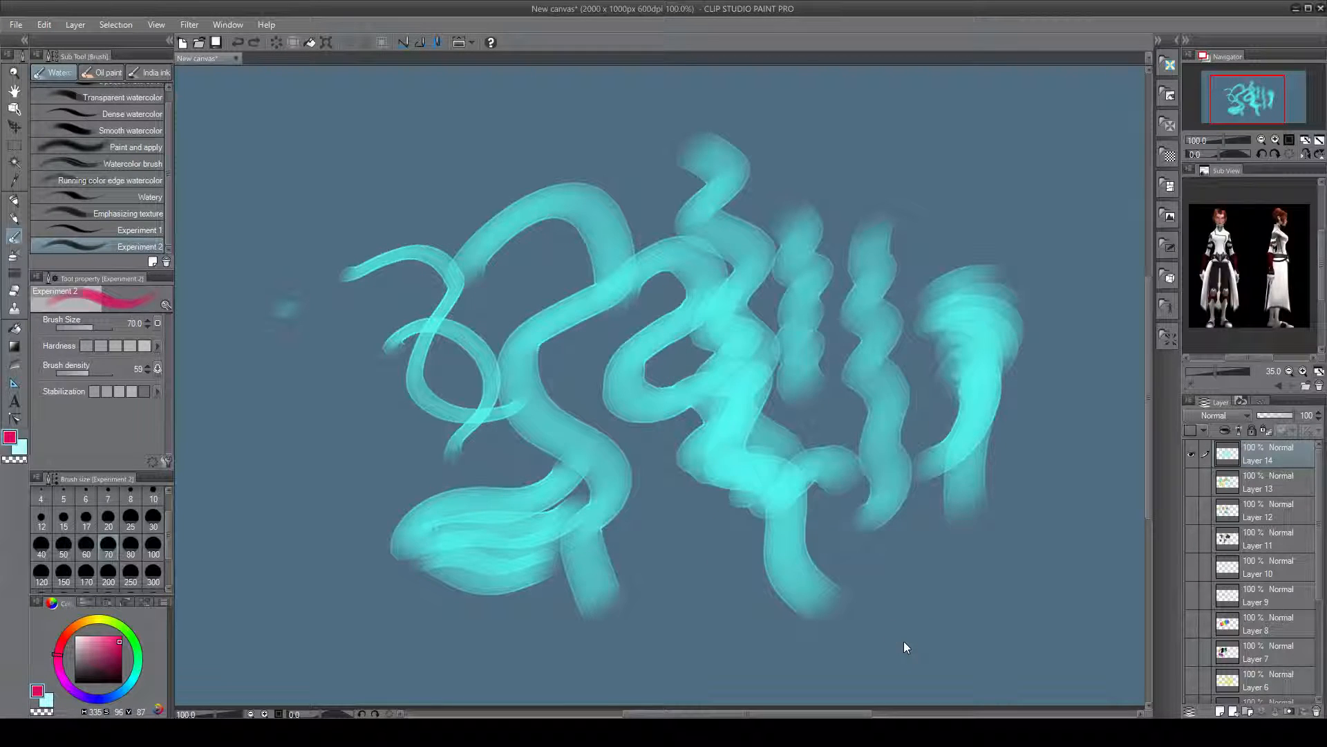
key("ctrl+z")
key("ctrl+z")
key("ctrl+z")
key("ctrl+z")
key("ctrl+z")
key("ctrl+z")
key("ctrl+z")
key("ctrl+z")
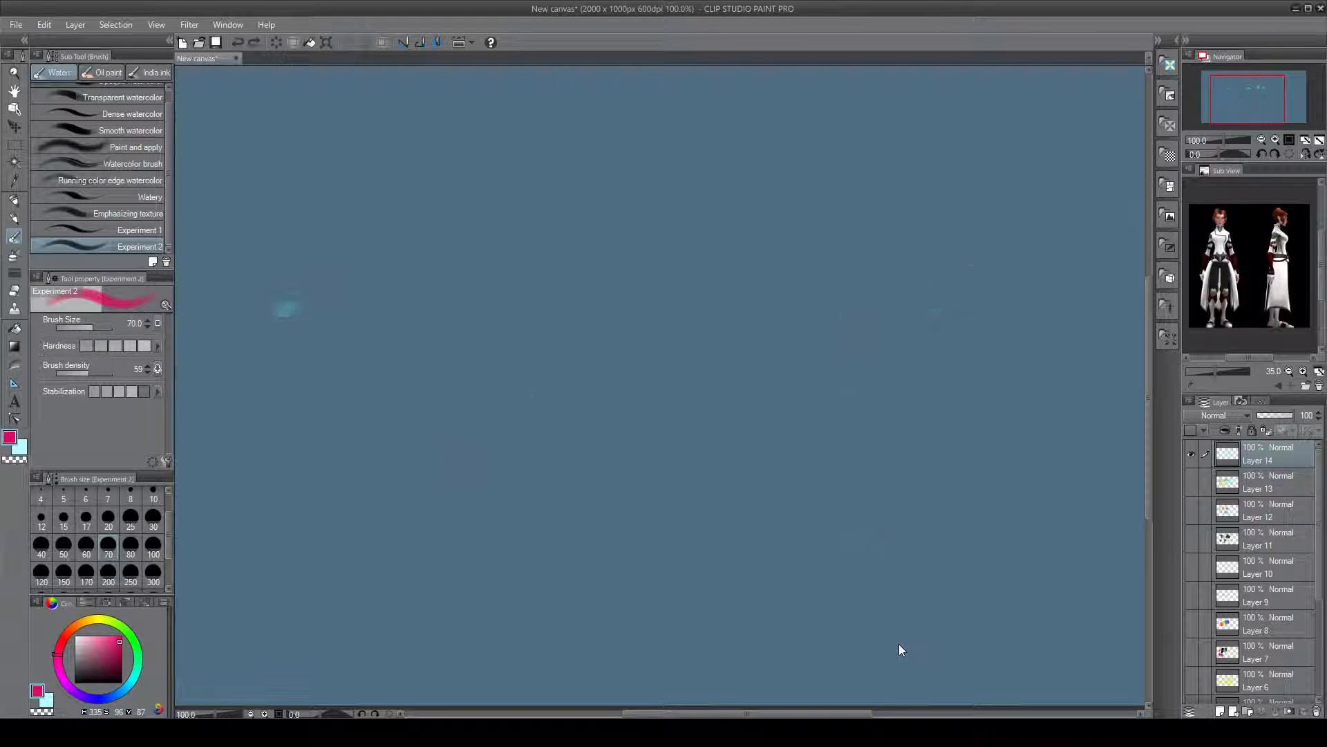
key("ctrl+z")
key("ctrl+z")
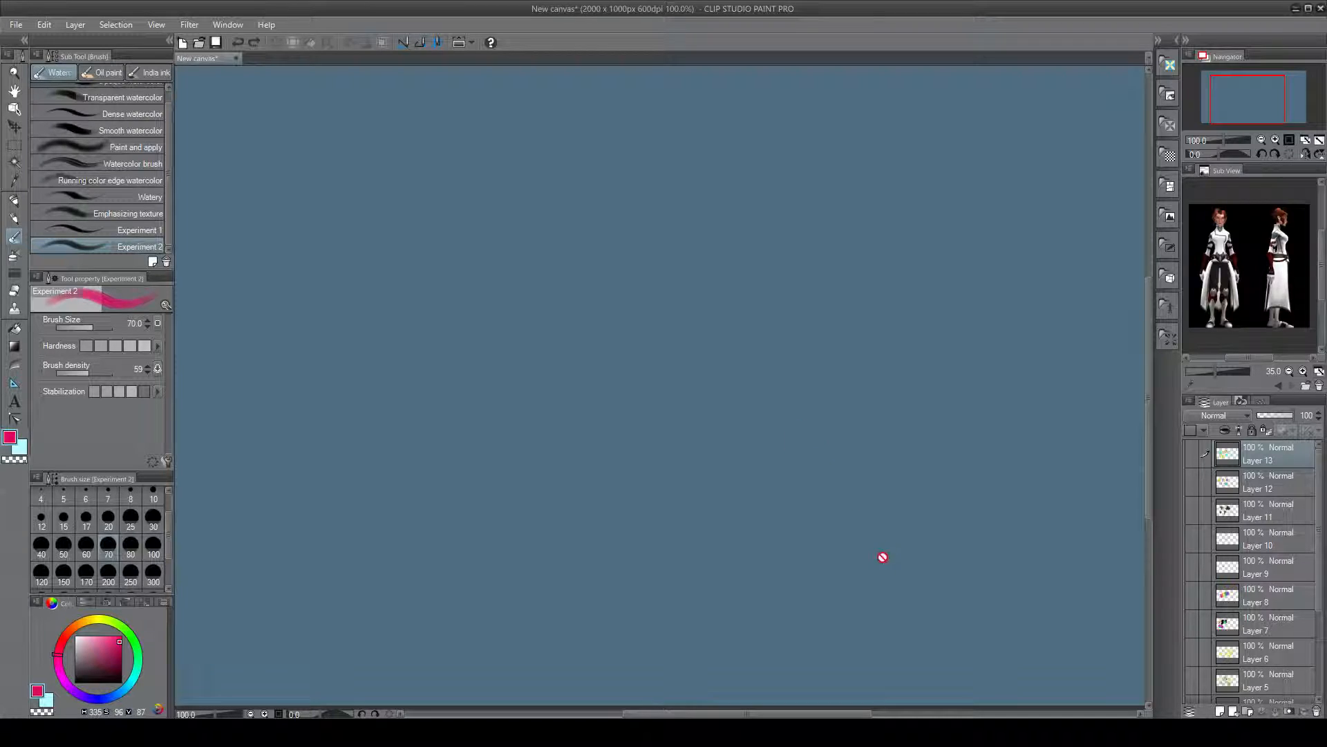
left_click(1220, 712)
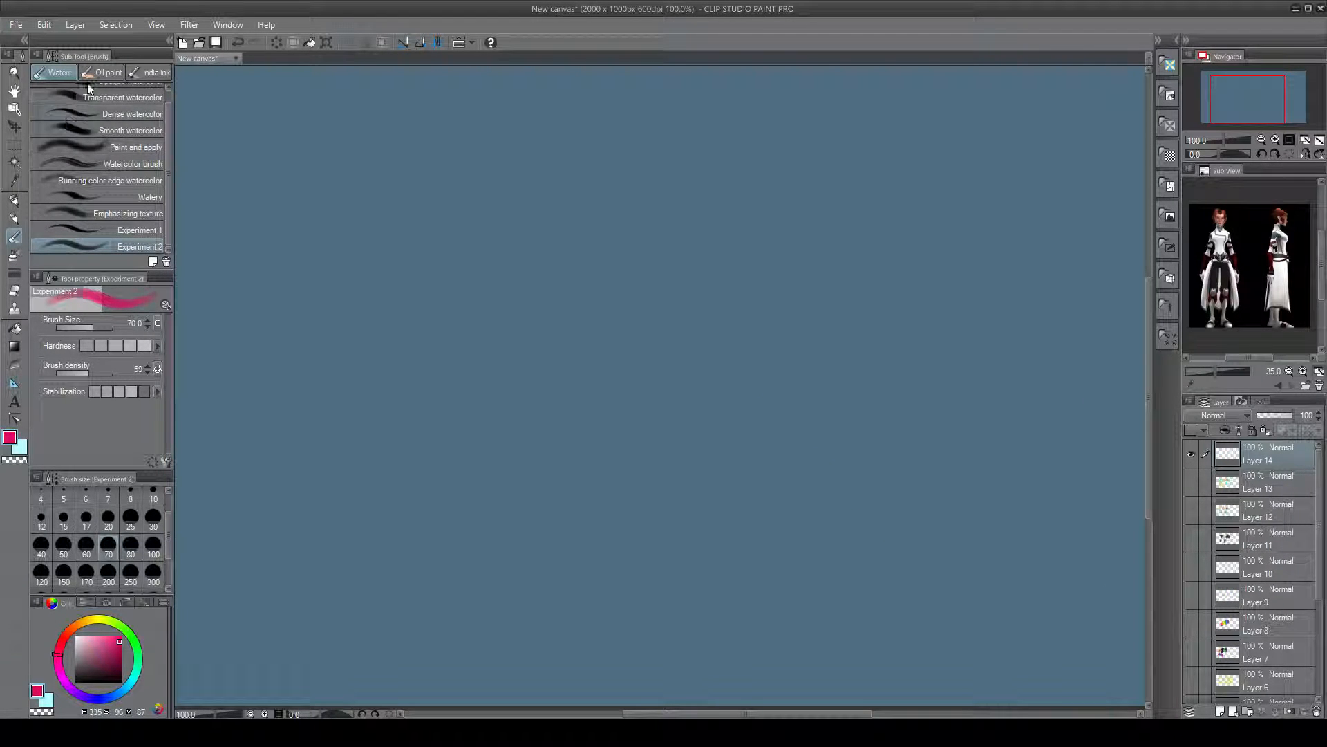
Switch to the Rough pencil with a very dark color and sketch an oval head outline in the middle of the canvas
left_click(13, 200)
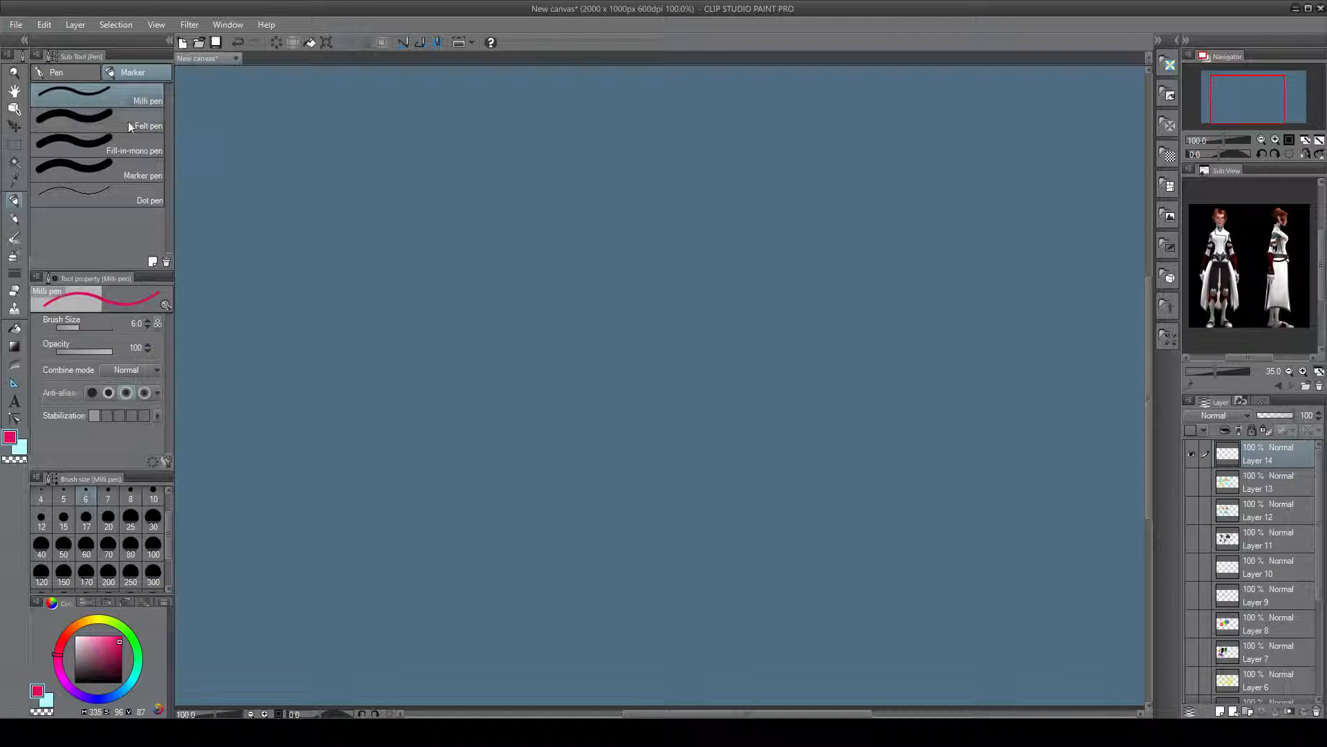
left_click(14, 218)
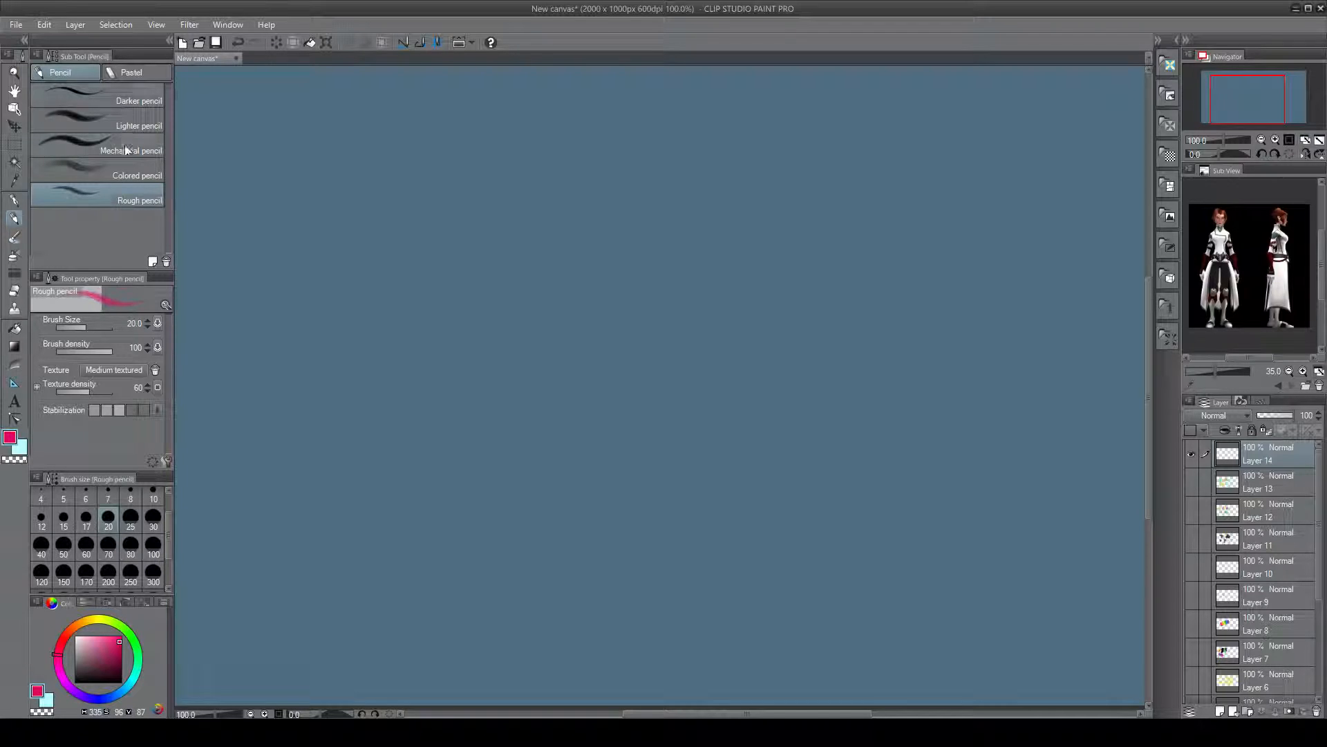
left_click(94, 674)
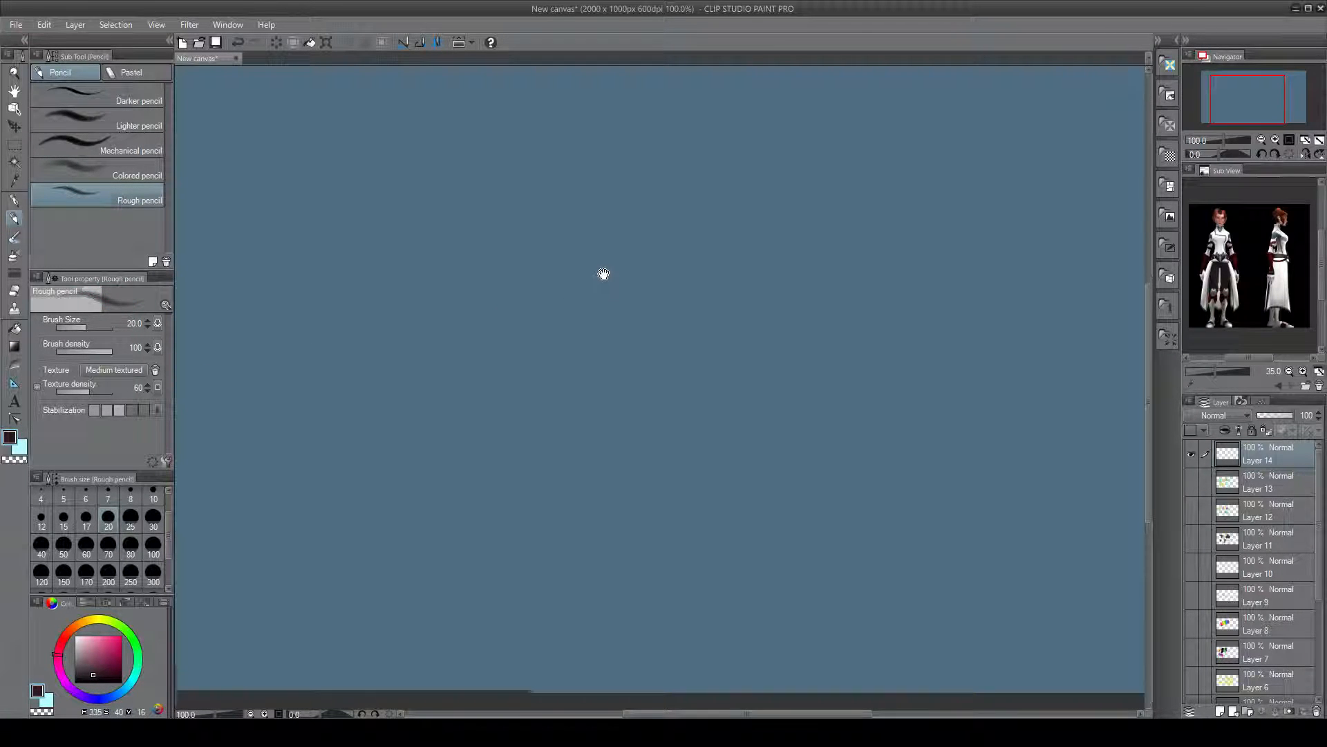
left_click_drag(630, 299, 657, 309)
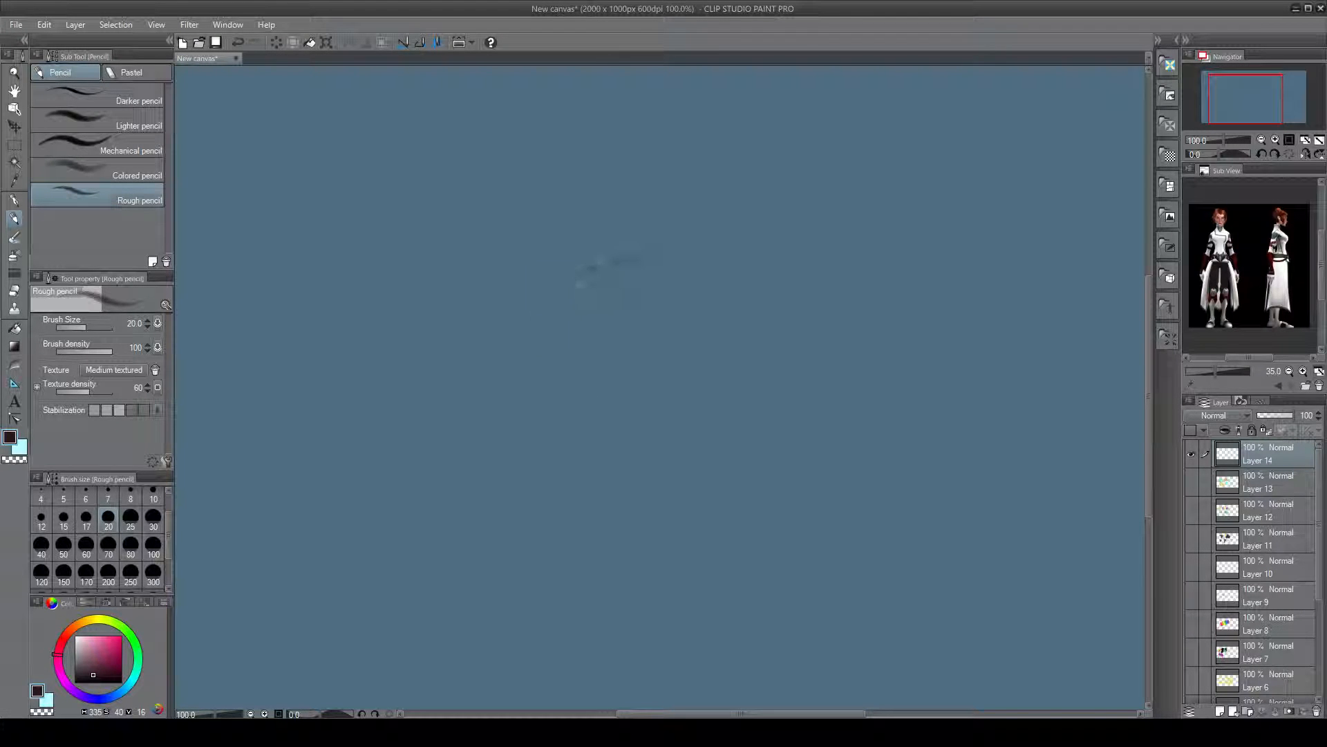
left_click_drag(646, 262, 563, 289)
left_click_drag(522, 439, 605, 542)
mouse_move(747, 336)
left_mouse_down()
mouse_move(708, 475)
mouse_move(754, 386)
mouse_move(694, 518)
mouse_move(724, 484)
mouse_move(603, 540)
left_mouse_up()
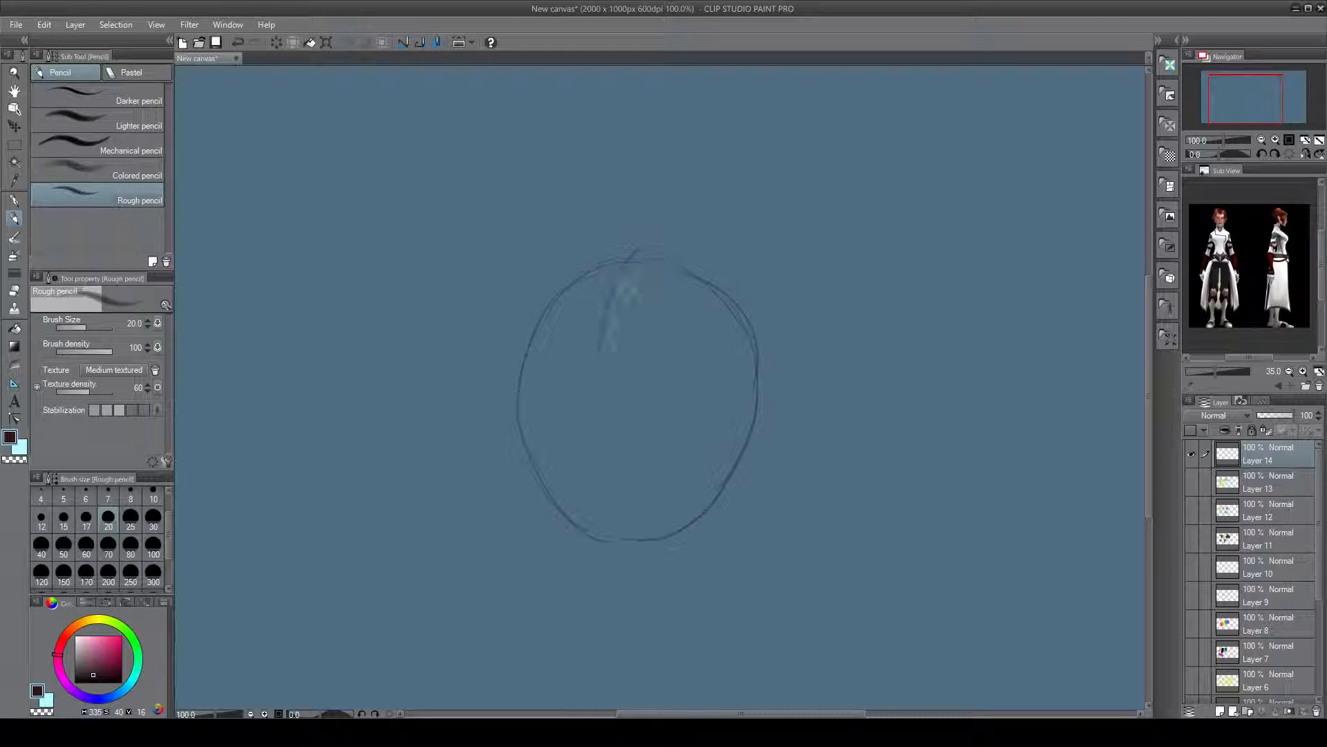
Sketch a curved vertical centre line and a horizontal eye guideline across the head, plus the nearer eye's upper lid
mouse_move(634, 255)
left_mouse_down()
mouse_move(589, 336)
mouse_move(591, 441)
left_mouse_up()
left_click_drag(520, 376, 709, 412)
mouse_move(624, 405)
left_mouse_down()
mouse_move(658, 392)
mouse_move(695, 415)
left_mouse_up()
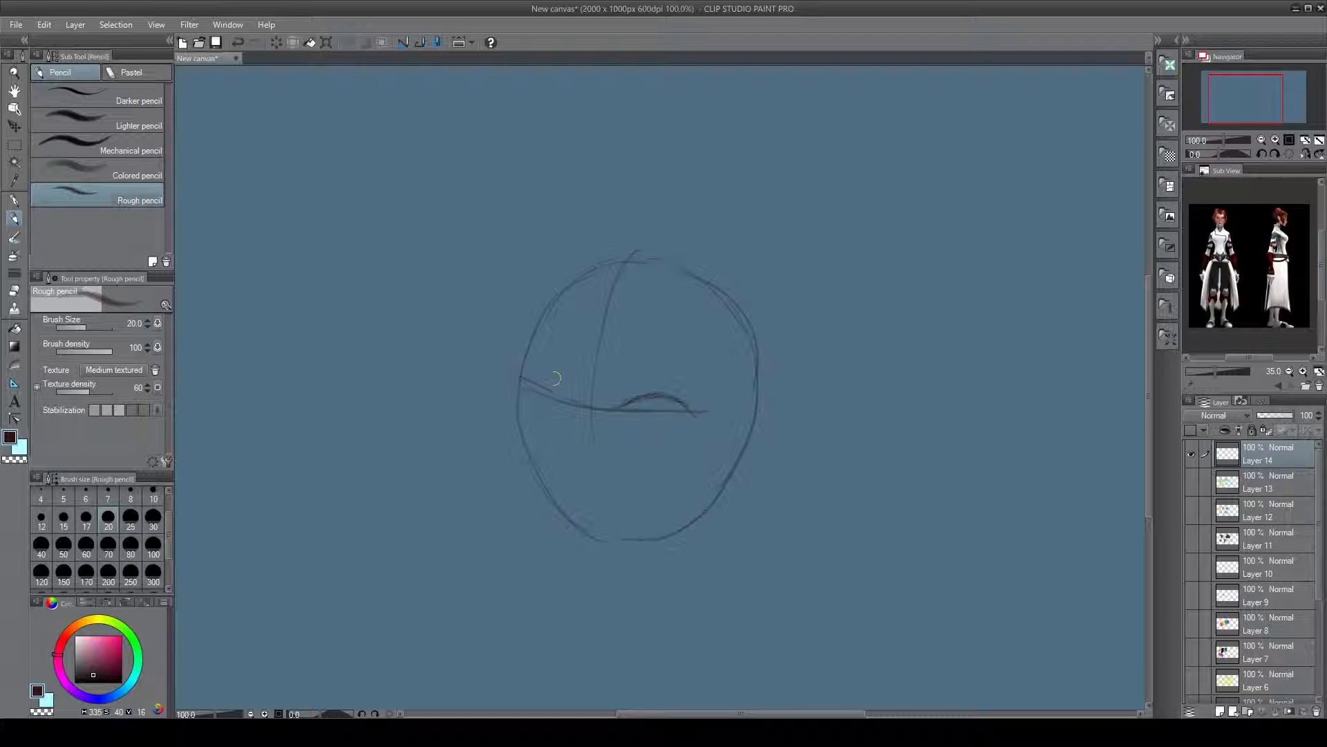
Sketch the nose profile and complete both eyes with lower lids and irises along the eye guideline
mouse_move(550, 384)
left_mouse_down()
mouse_move(568, 410)
mouse_move(534, 386)
mouse_move(580, 411)
mouse_move(571, 396)
mouse_move(571, 437)
mouse_move(566, 384)
mouse_move(554, 458)
mouse_move(573, 490)
left_mouse_up()
left_click_drag(646, 429, 662, 427)
left_click_drag(532, 389, 541, 402)
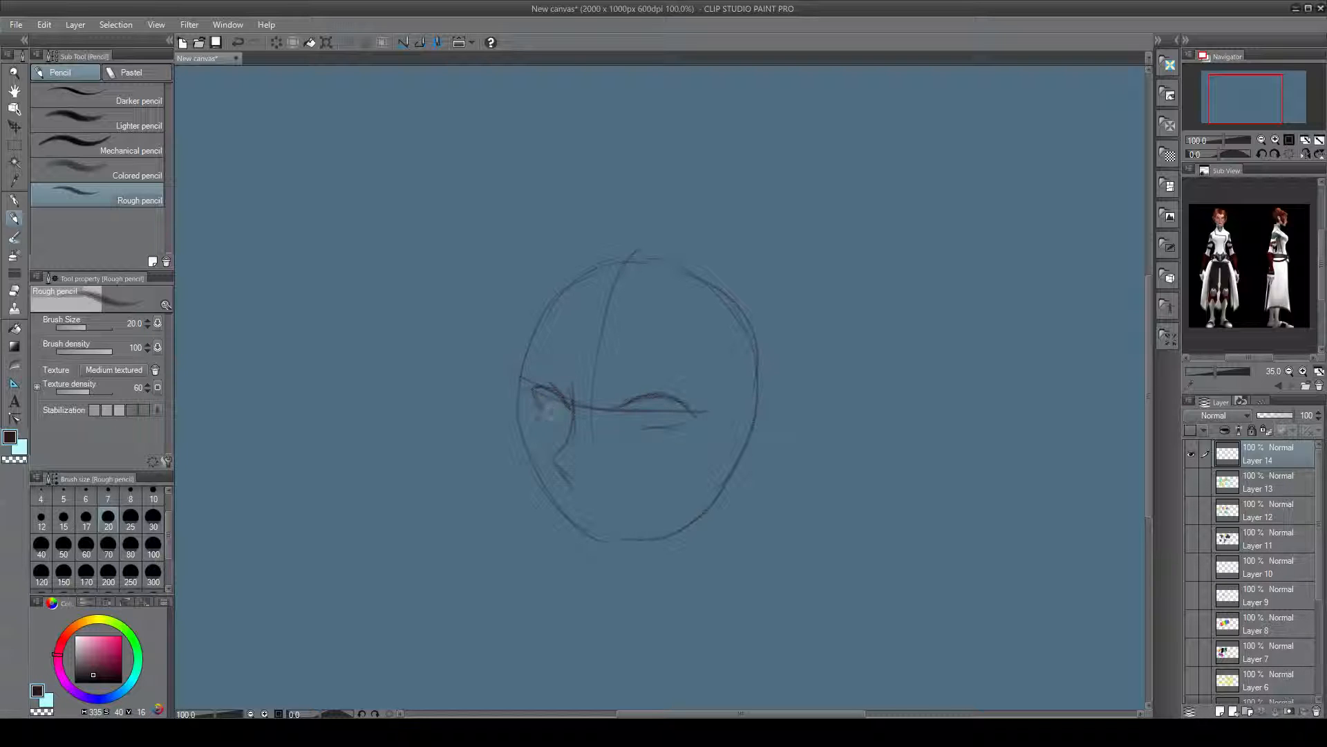
mouse_move(640, 427)
left_mouse_down()
mouse_move(699, 409)
mouse_move(646, 398)
mouse_move(626, 407)
mouse_move(646, 401)
mouse_move(647, 424)
mouse_move(632, 405)
mouse_move(637, 426)
mouse_move(677, 427)
mouse_move(640, 390)
mouse_move(690, 412)
left_mouse_up()
left_click_drag(541, 409, 567, 421)
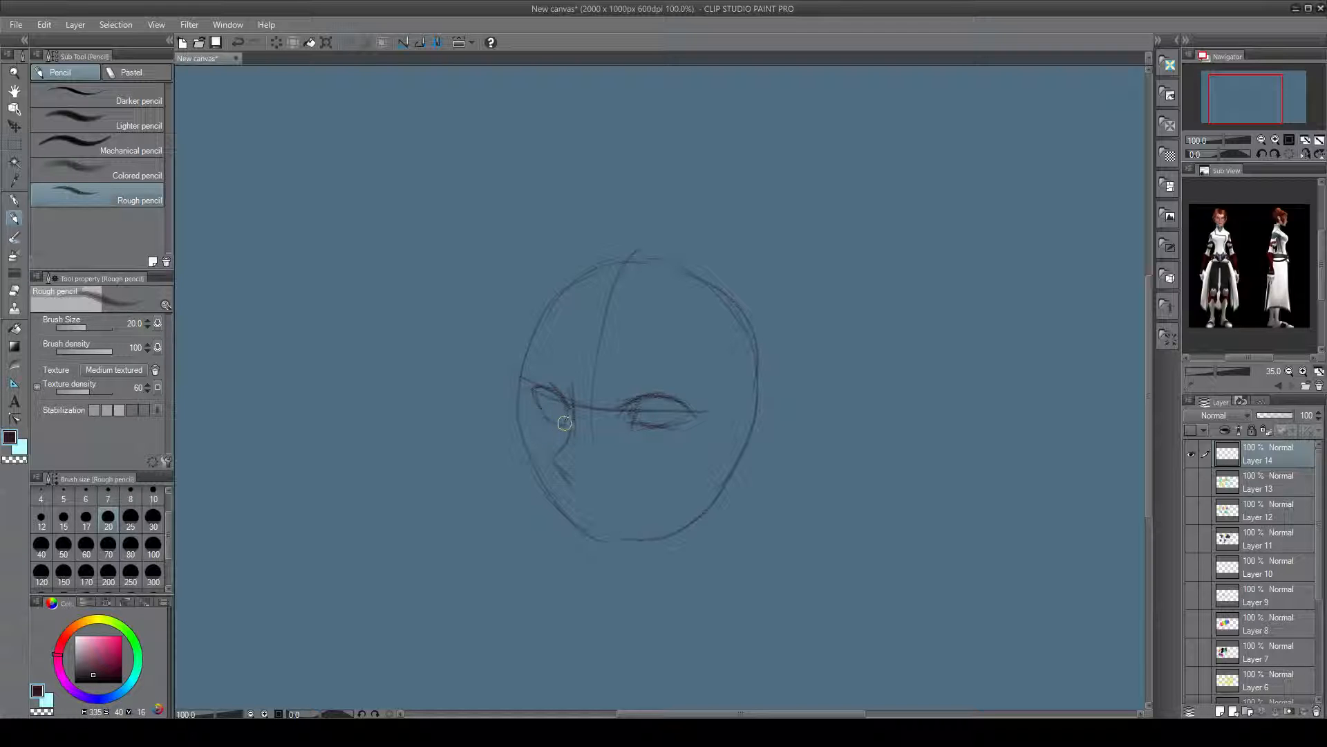
left_click_drag(645, 395, 649, 407)
left_click_drag(549, 389, 556, 404)
mouse_move(647, 393)
left_mouse_down()
mouse_move(632, 419)
mouse_move(655, 411)
left_mouse_up()
Draw a frowning mouth and reshape the face contour with strokes along the cheek, forehead and a pointed jaw
left_click_drag(584, 512, 634, 510)
mouse_move(519, 375)
left_mouse_down()
mouse_move(520, 450)
mouse_move(526, 431)
mouse_move(541, 499)
mouse_move(596, 564)
left_mouse_up()
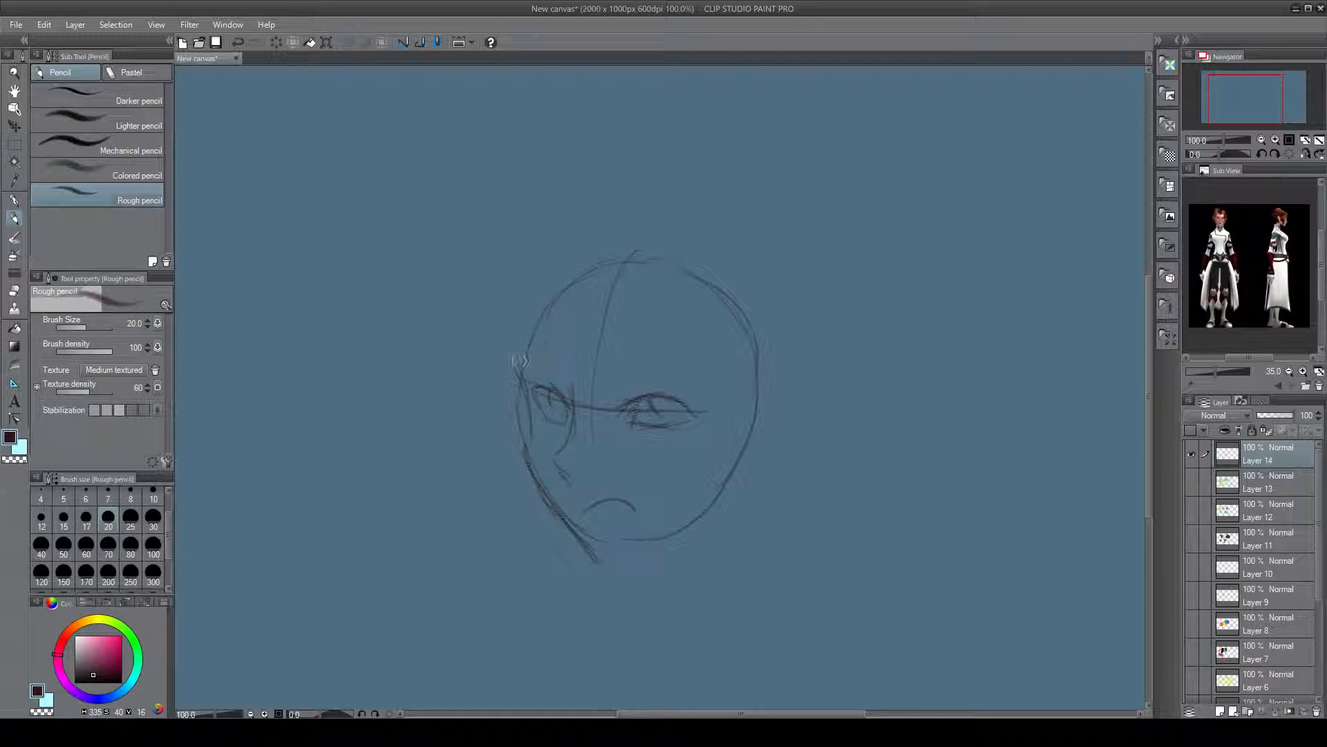
left_click_drag(513, 365, 591, 249)
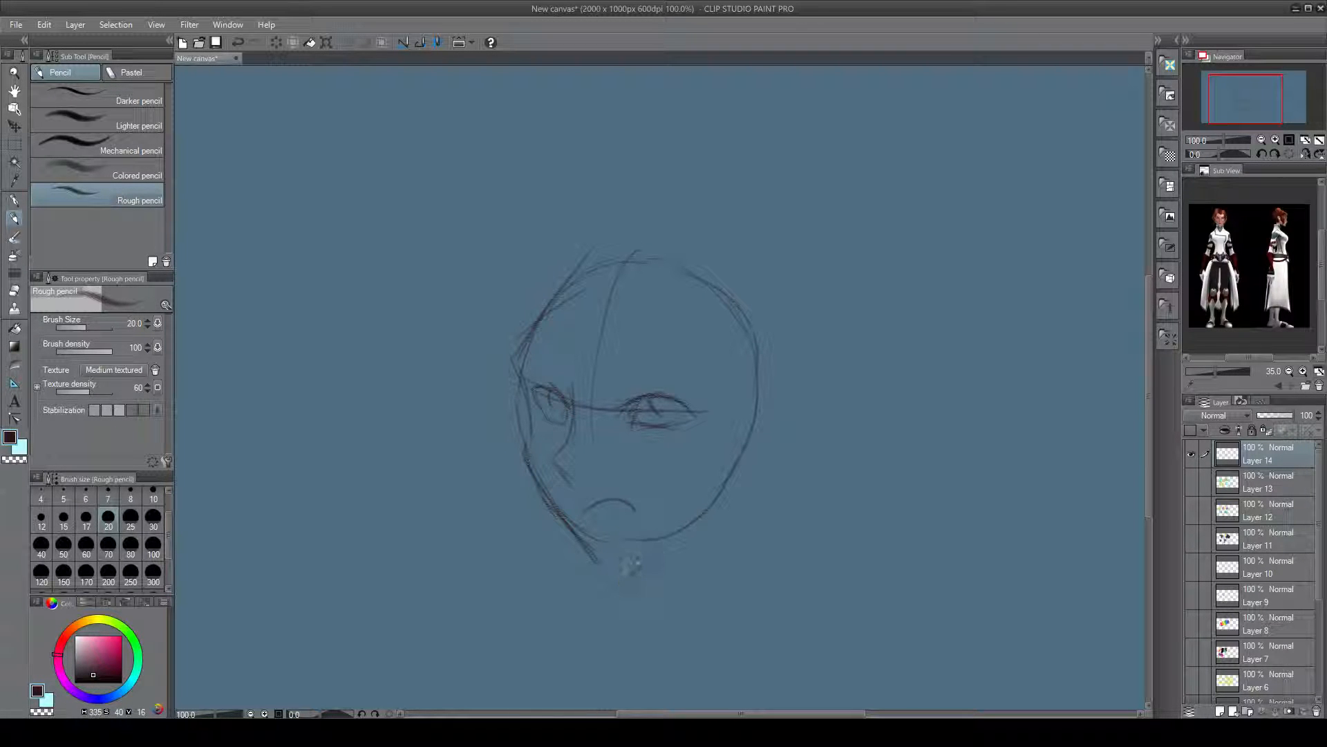
mouse_move(631, 564)
left_mouse_down()
mouse_move(692, 528)
mouse_move(760, 450)
left_mouse_up()
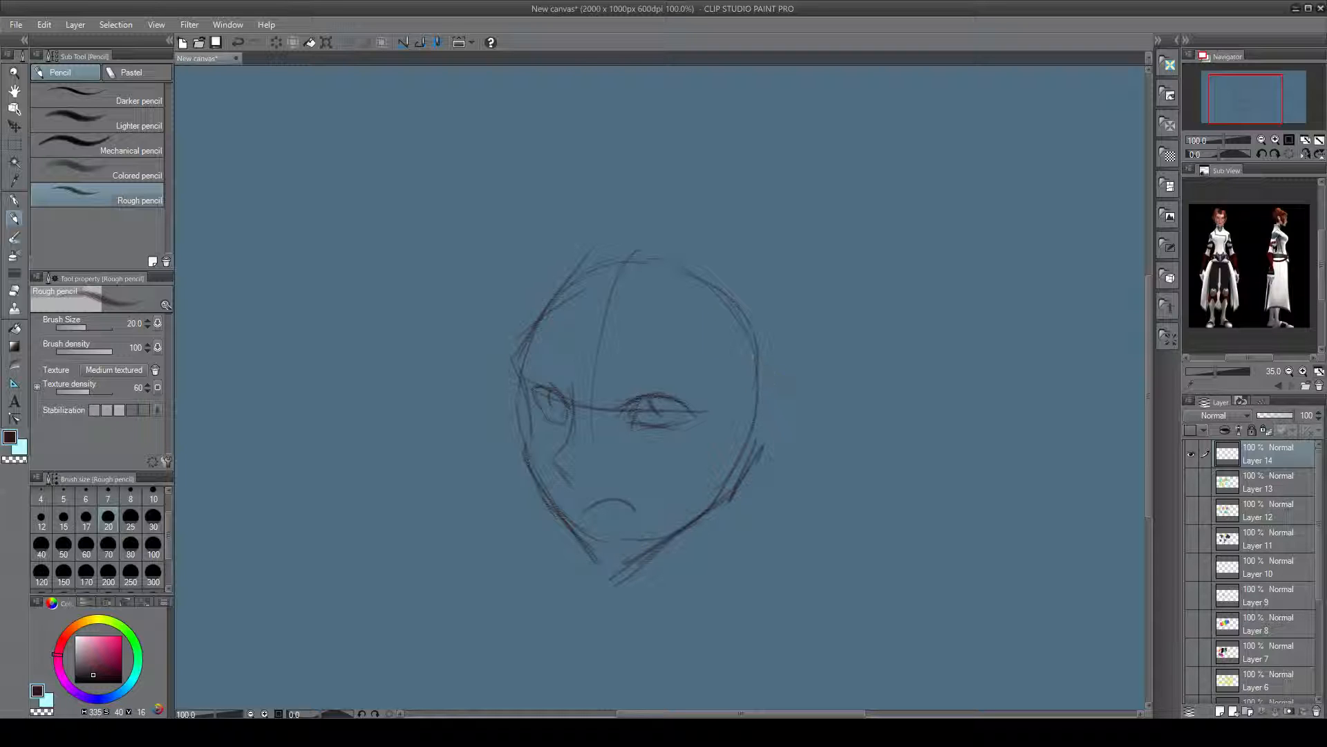
Sketch long pointed hair strands falling from the crown over the forehead, eyes and far side of the face
left_click_drag(596, 253, 580, 398)
left_click_drag(584, 284, 592, 427)
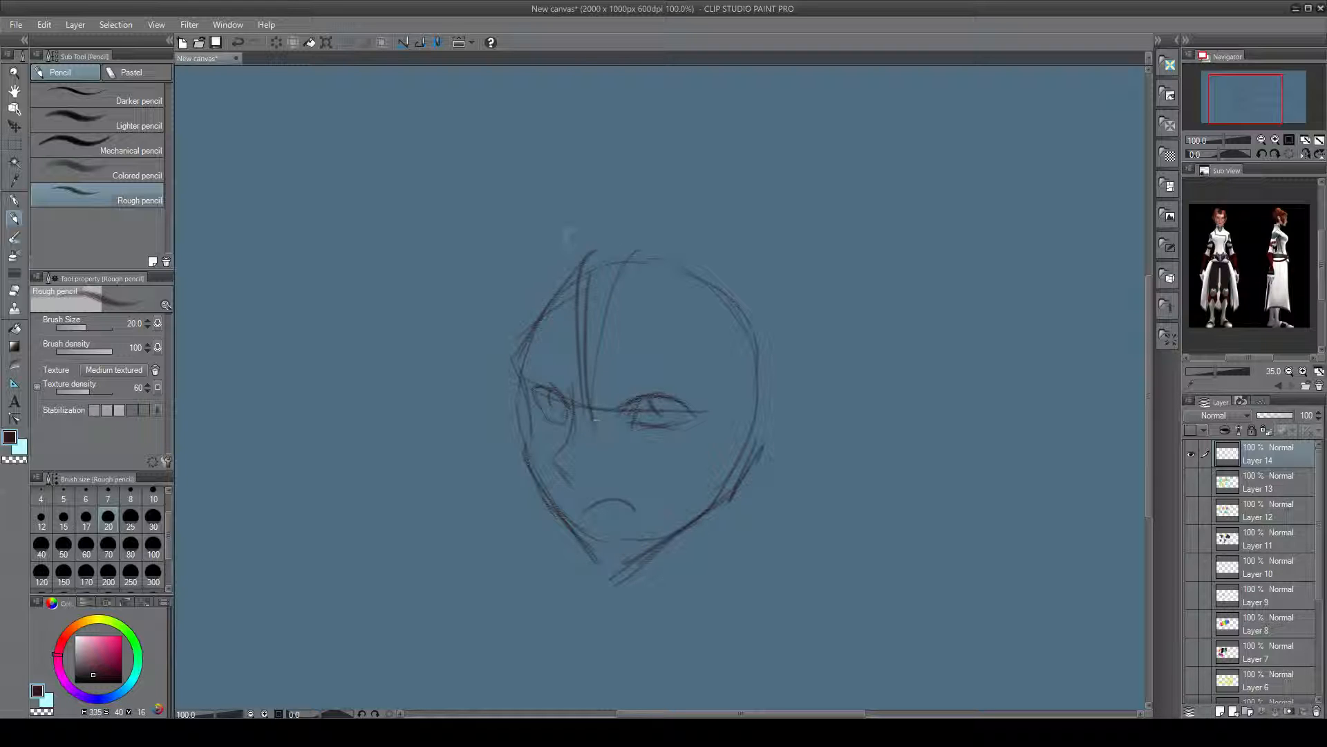
left_click_drag(453, 398, 578, 223)
mouse_move(532, 289)
left_mouse_down()
mouse_move(484, 413)
mouse_move(498, 451)
left_mouse_up()
left_click_drag(567, 313, 502, 456)
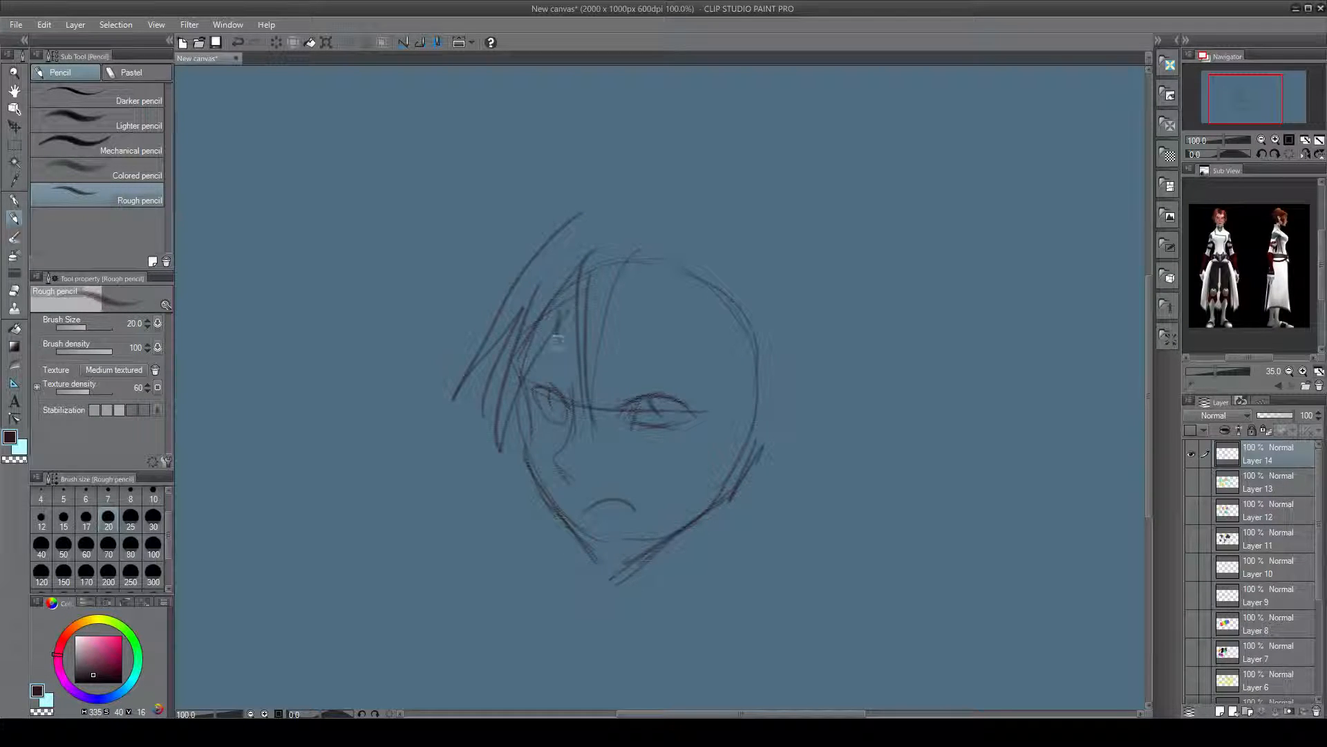
left_click_drag(577, 335, 587, 433)
mouse_move(614, 294)
left_mouse_down()
mouse_move(636, 469)
mouse_move(662, 358)
left_mouse_up()
left_click_drag(668, 312, 705, 419)
left_click_drag(652, 294, 710, 459)
left_click_drag(711, 305, 734, 419)
Draw the ear on the near side of the head and two neck lines below the jaw
left_click_drag(756, 363, 764, 441)
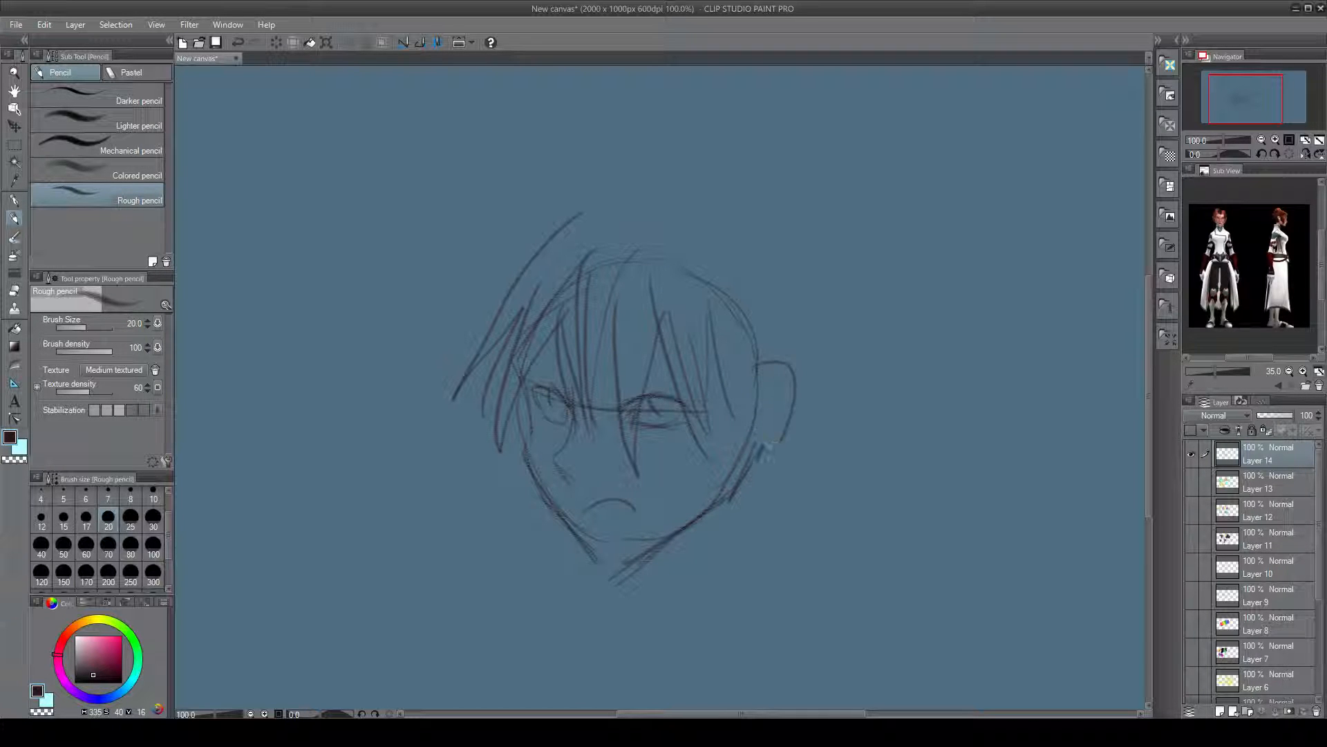
left_click_drag(802, 377, 750, 449)
left_click_drag(652, 561, 656, 618)
mouse_move(754, 450)
left_mouse_down()
mouse_move(746, 543)
mouse_move(759, 588)
left_mouse_up()
left_click_drag(744, 515, 760, 592)
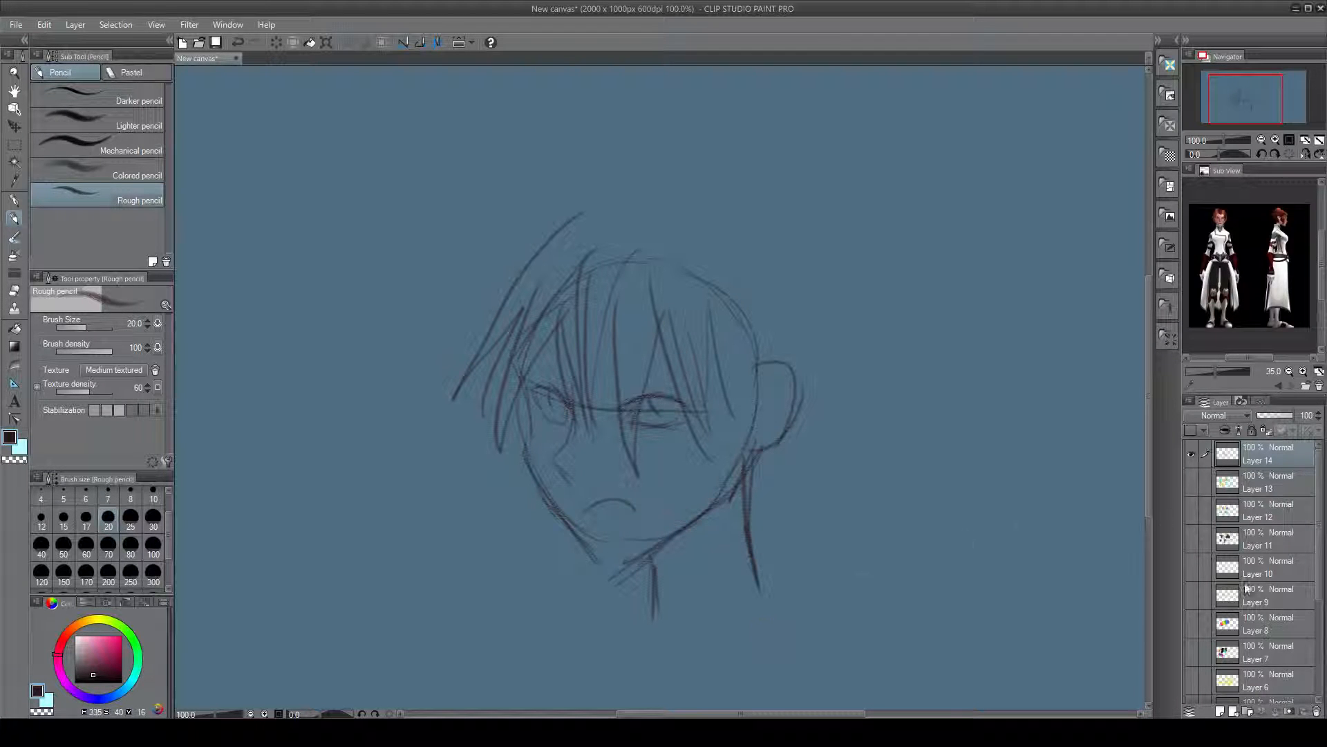
Add a new layer, choose a light tan (H 39, S 41, V 78) and switch to the Transparent watercolor brush
left_click(1221, 711)
left_click(80, 620)
left_click(94, 657)
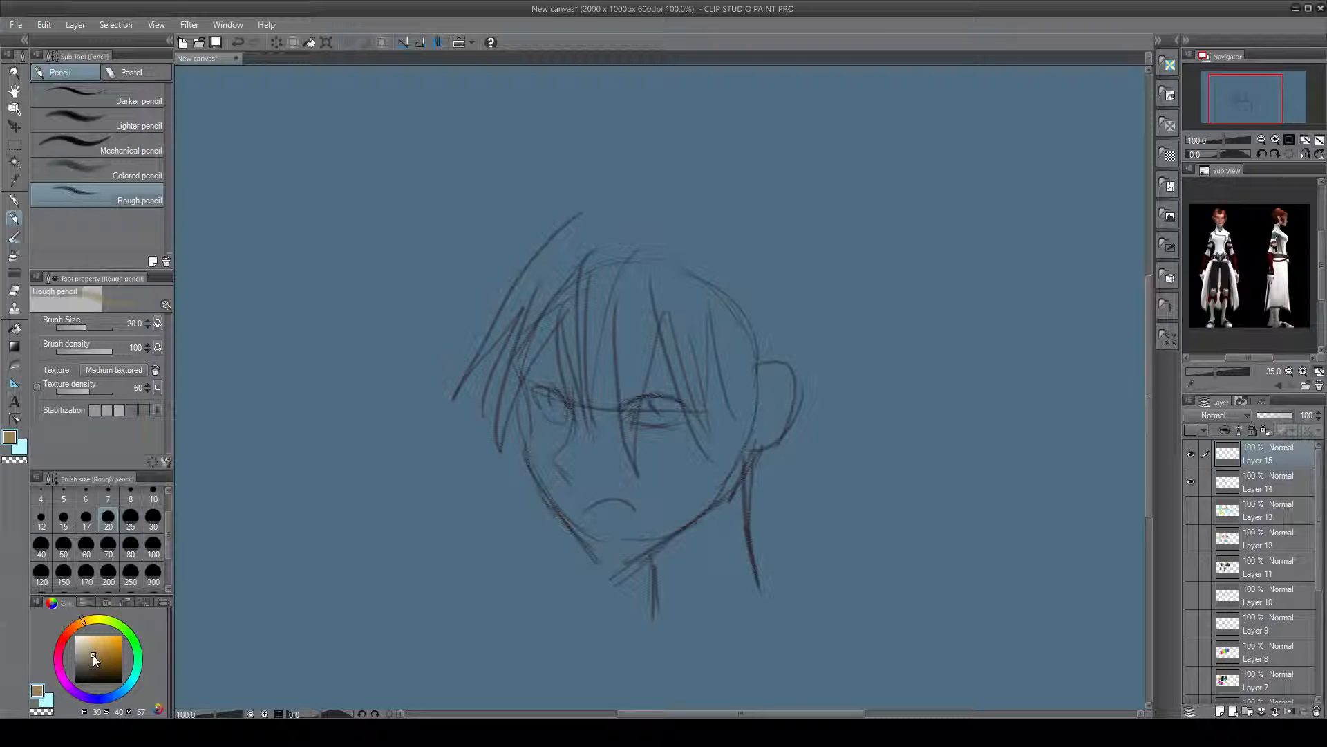
left_click_drag(95, 660, 94, 646)
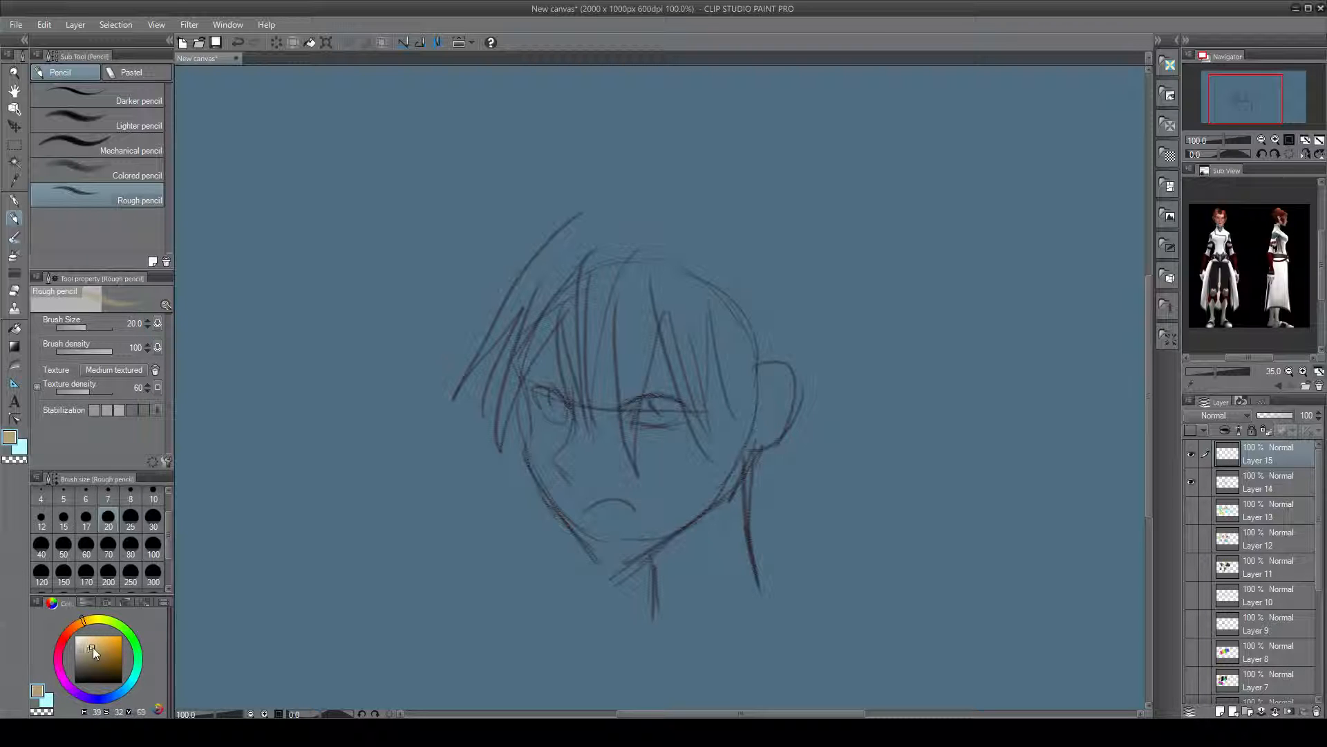
left_click(14, 238)
left_click(104, 73)
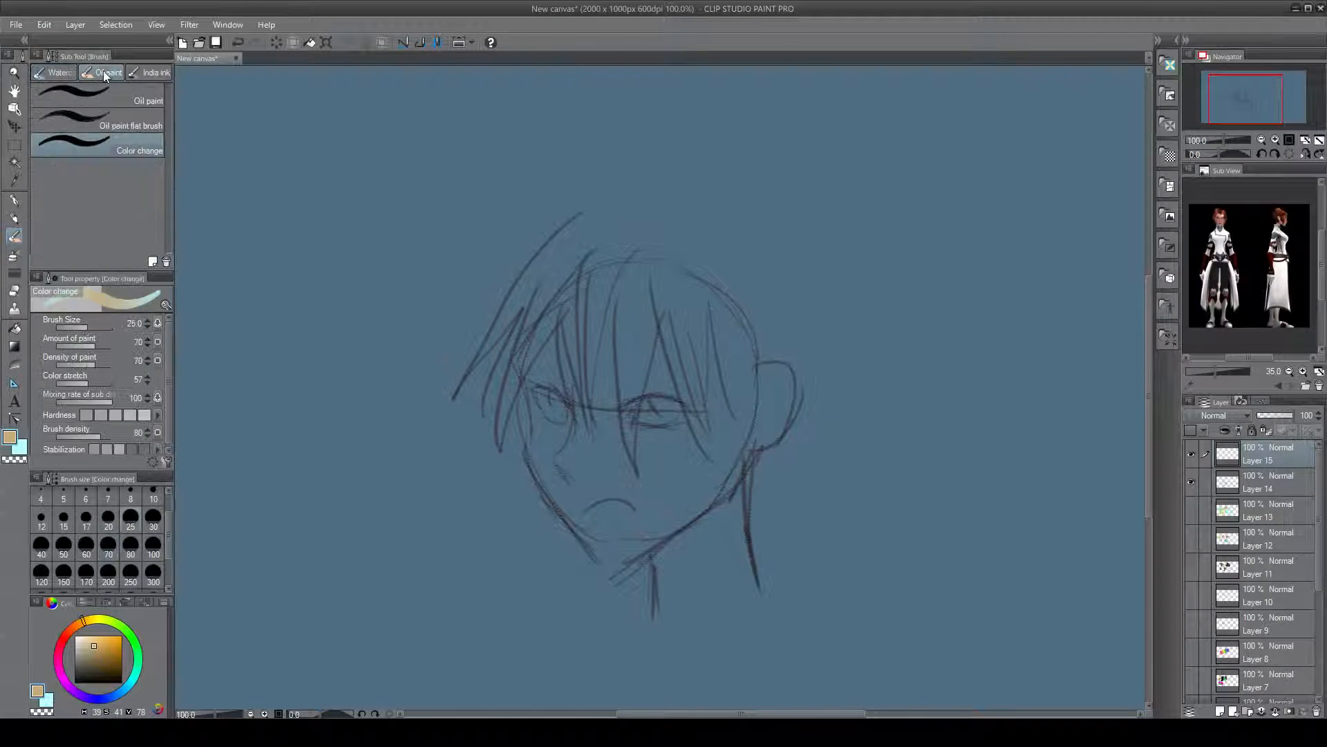
left_click(69, 73)
left_click(112, 98)
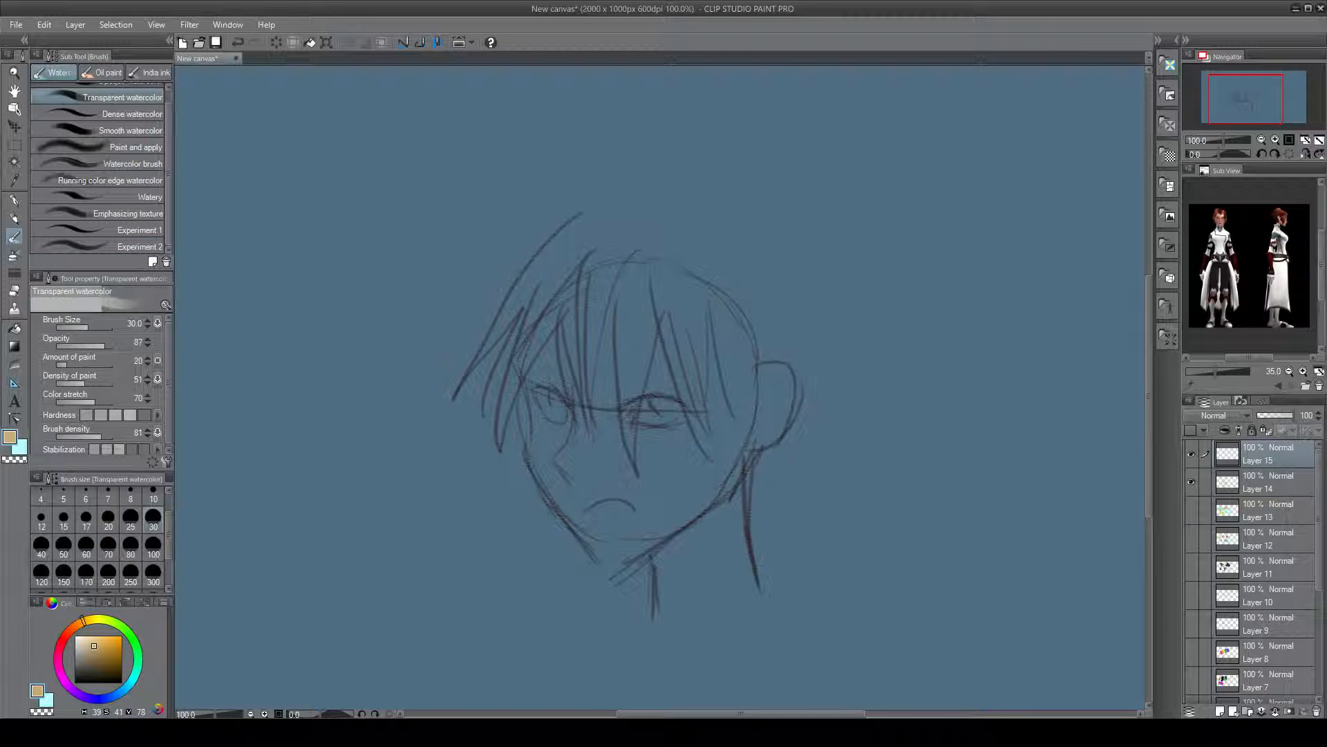
Move the new empty layer beneath the sketch layer and fill the face and neck with the tan skin color
left_click(1267, 487)
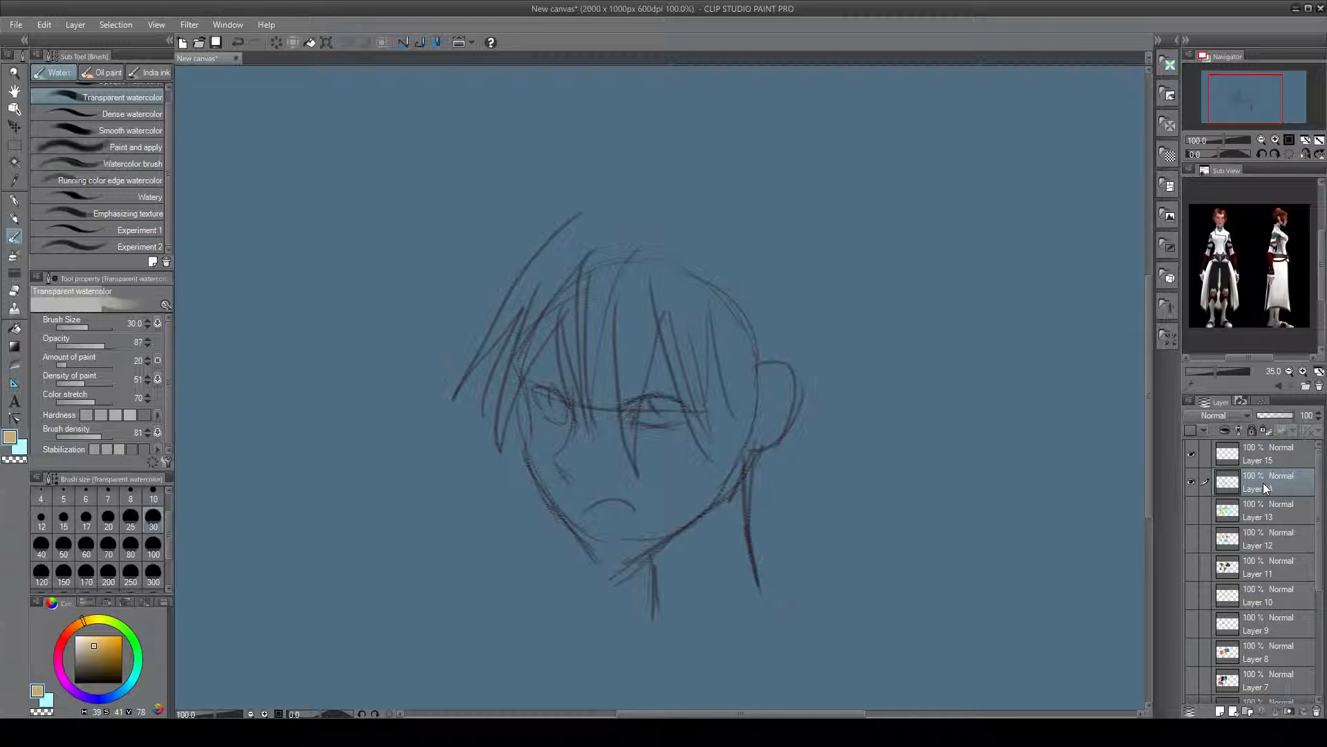
left_click(1191, 483)
left_click(1190, 482)
left_click_drag(1264, 459, 1253, 499)
mouse_move(588, 415)
left_mouse_down()
mouse_move(657, 377)
mouse_move(608, 449)
mouse_move(703, 408)
mouse_move(615, 484)
mouse_move(664, 529)
mouse_move(622, 505)
mouse_move(592, 407)
mouse_move(608, 512)
mouse_move(629, 380)
mouse_move(684, 484)
mouse_move(750, 429)
mouse_move(675, 513)
left_mouse_up()
mouse_move(571, 377)
left_mouse_down()
mouse_move(578, 422)
mouse_move(555, 462)
mouse_move(584, 505)
mouse_move(587, 387)
mouse_move(543, 477)
mouse_move(593, 526)
mouse_move(623, 543)
mouse_move(692, 526)
mouse_move(695, 559)
mouse_move(722, 587)
mouse_move(739, 456)
mouse_move(698, 581)
mouse_move(660, 546)
mouse_move(712, 554)
mouse_move(722, 477)
left_mouse_up()
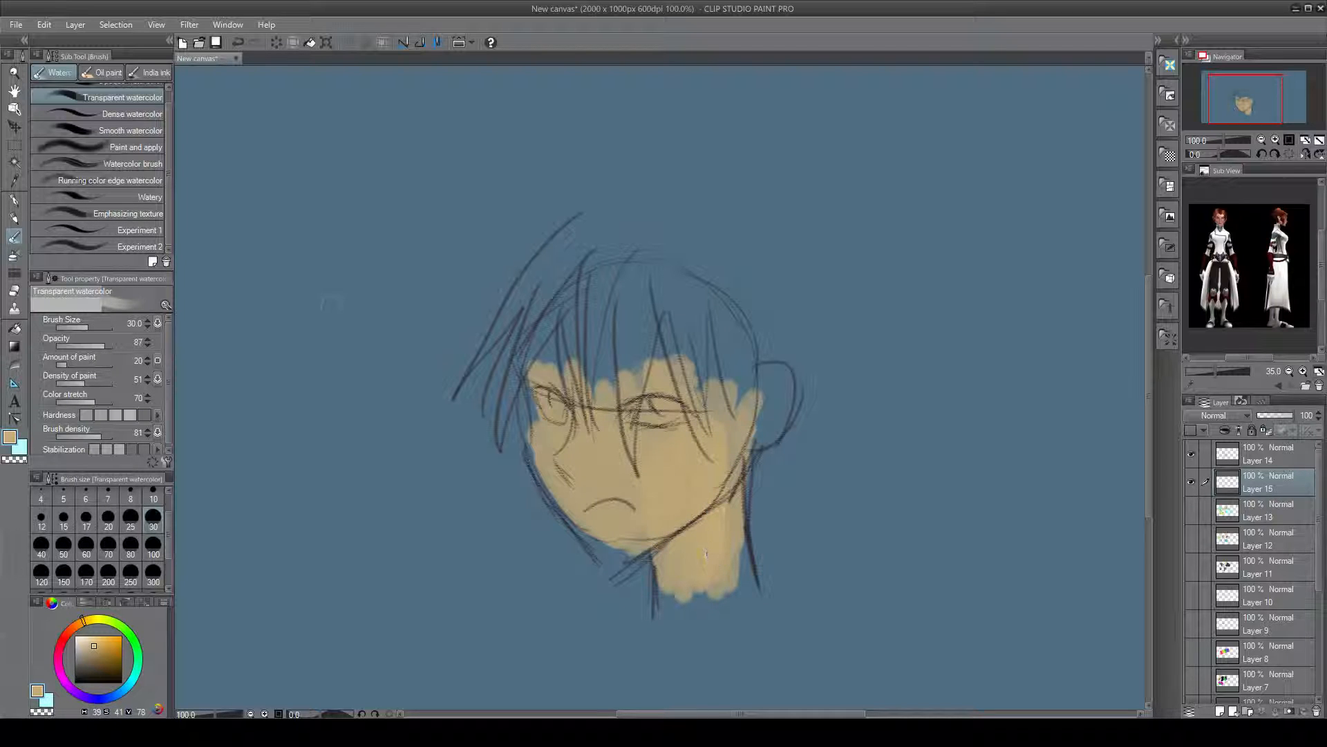
Shift the color to green (H 127) and paint the hair from the crown down over the forehead
left_click(136, 642)
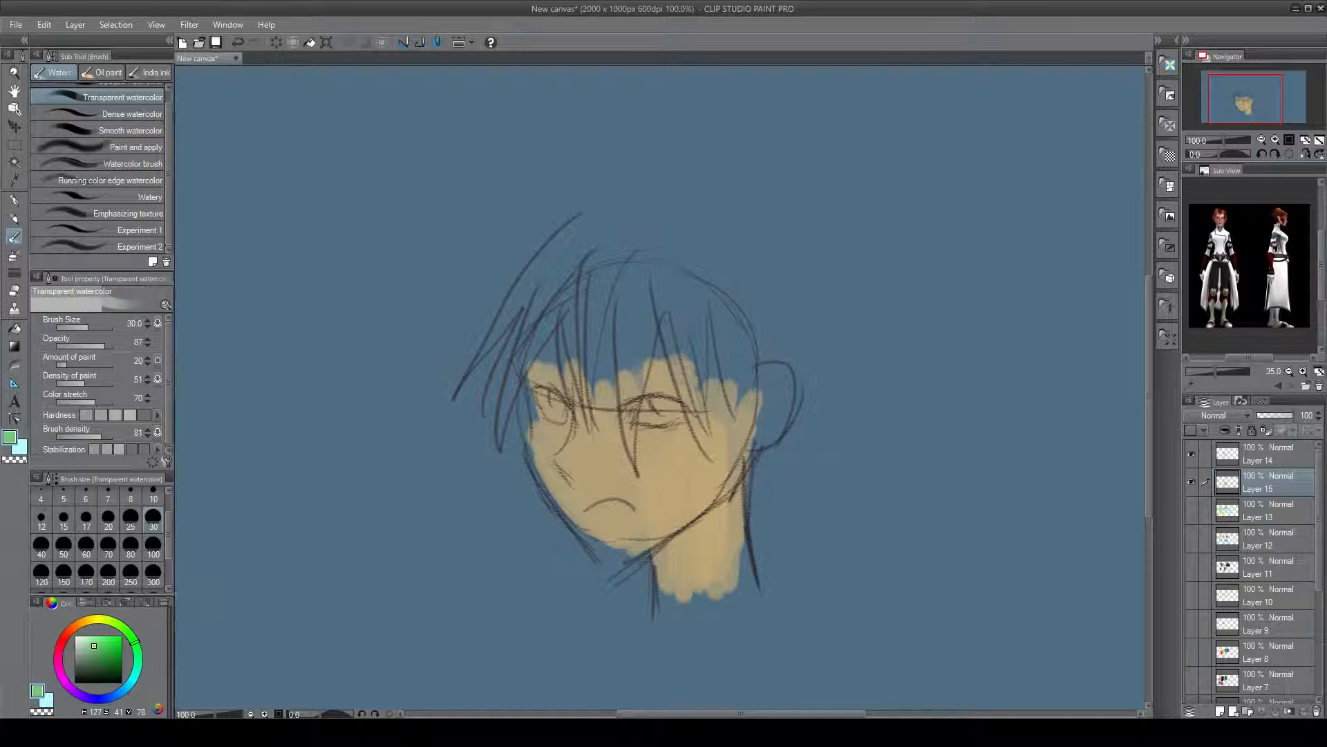
left_click_drag(613, 275, 738, 339)
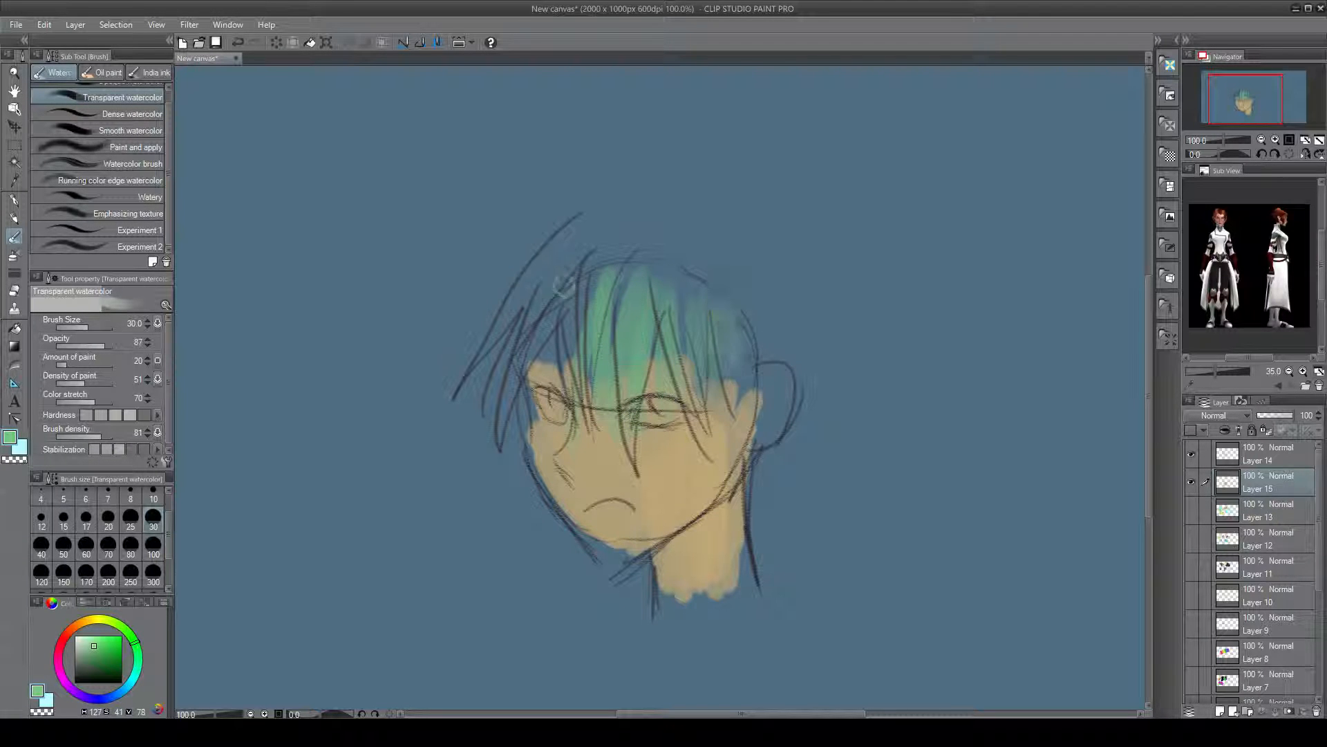
mouse_move(564, 286)
left_mouse_down()
mouse_move(510, 377)
mouse_move(549, 277)
mouse_move(567, 332)
mouse_move(589, 284)
mouse_move(614, 298)
mouse_move(688, 268)
mouse_move(764, 360)
mouse_move(766, 386)
left_mouse_up()
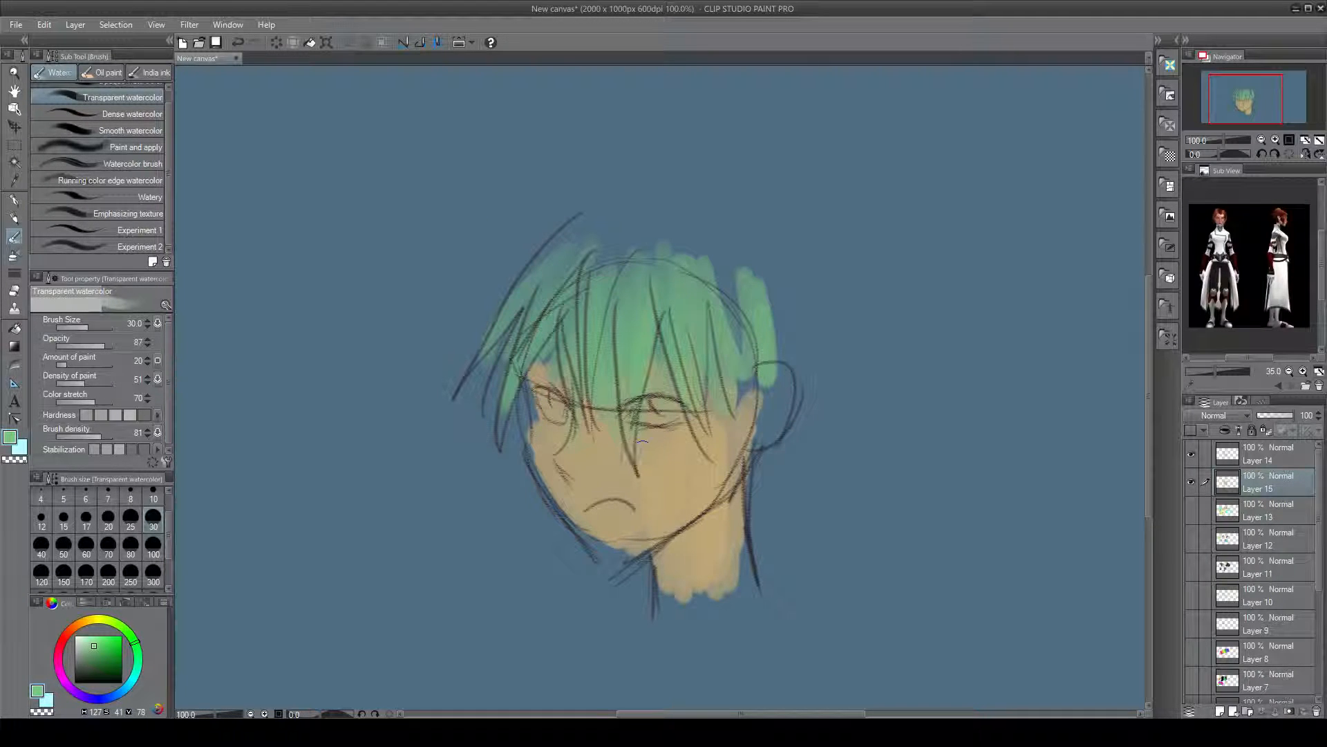
Switch to the Oil paint brush and layer bright green strands over the fringe and both sides of the hair
left_click(102, 72)
left_click(114, 154)
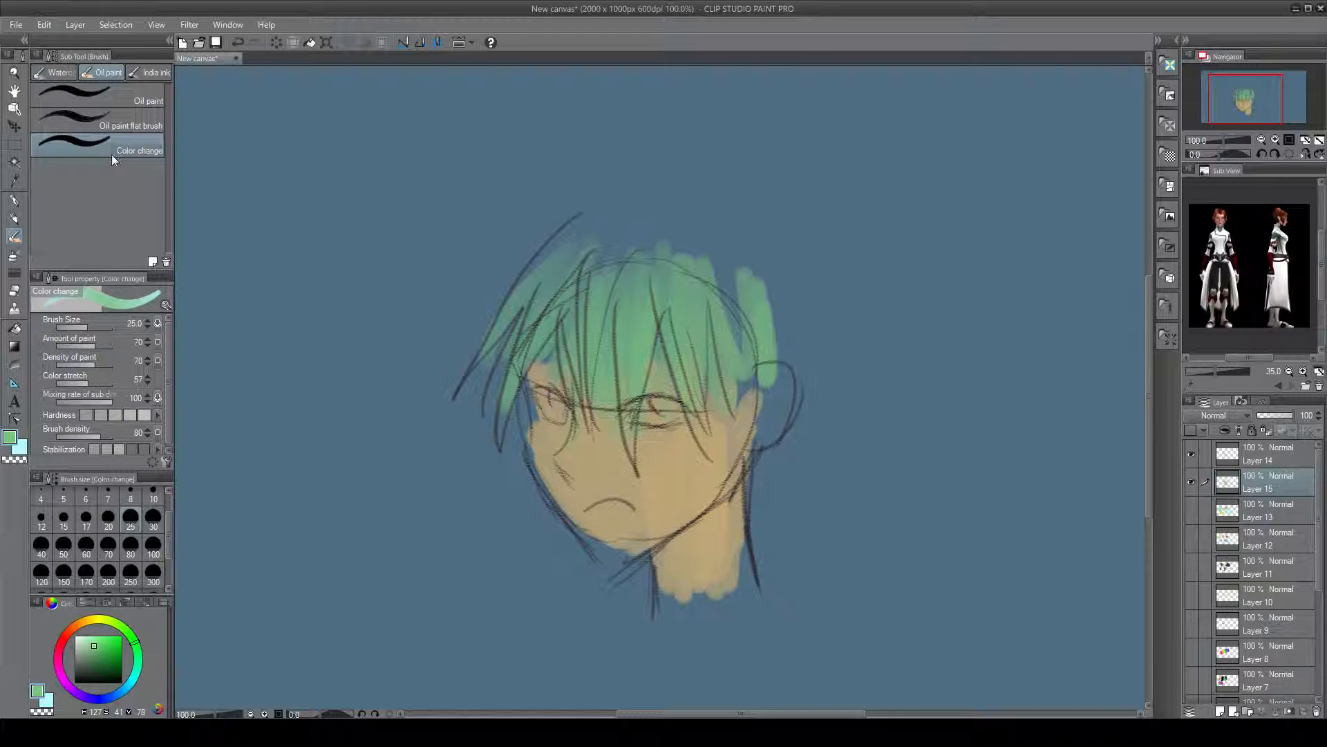
left_click(132, 104)
left_click_drag(622, 296, 614, 366)
mouse_move(659, 278)
left_mouse_down()
mouse_move(664, 387)
mouse_move(696, 362)
left_mouse_up()
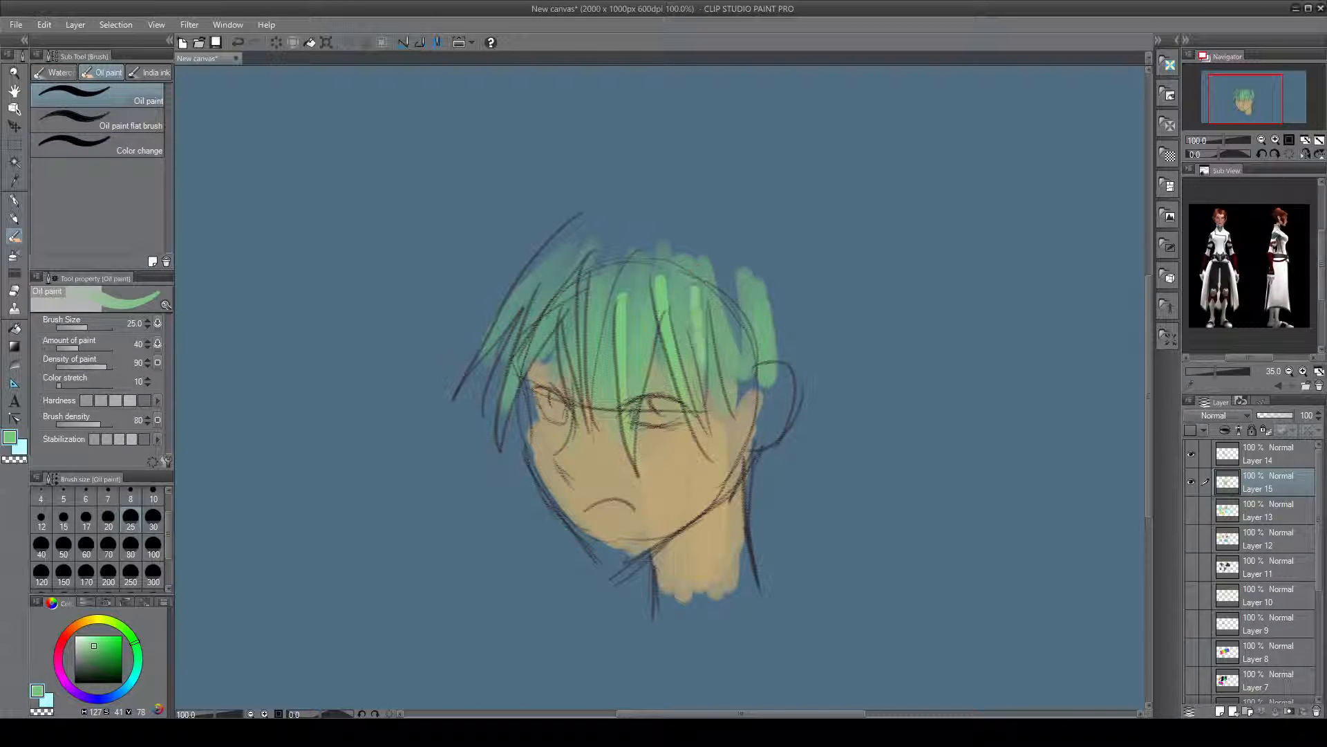
mouse_move(586, 268)
left_mouse_down()
mouse_move(593, 398)
mouse_move(550, 297)
mouse_move(529, 349)
left_mouse_up()
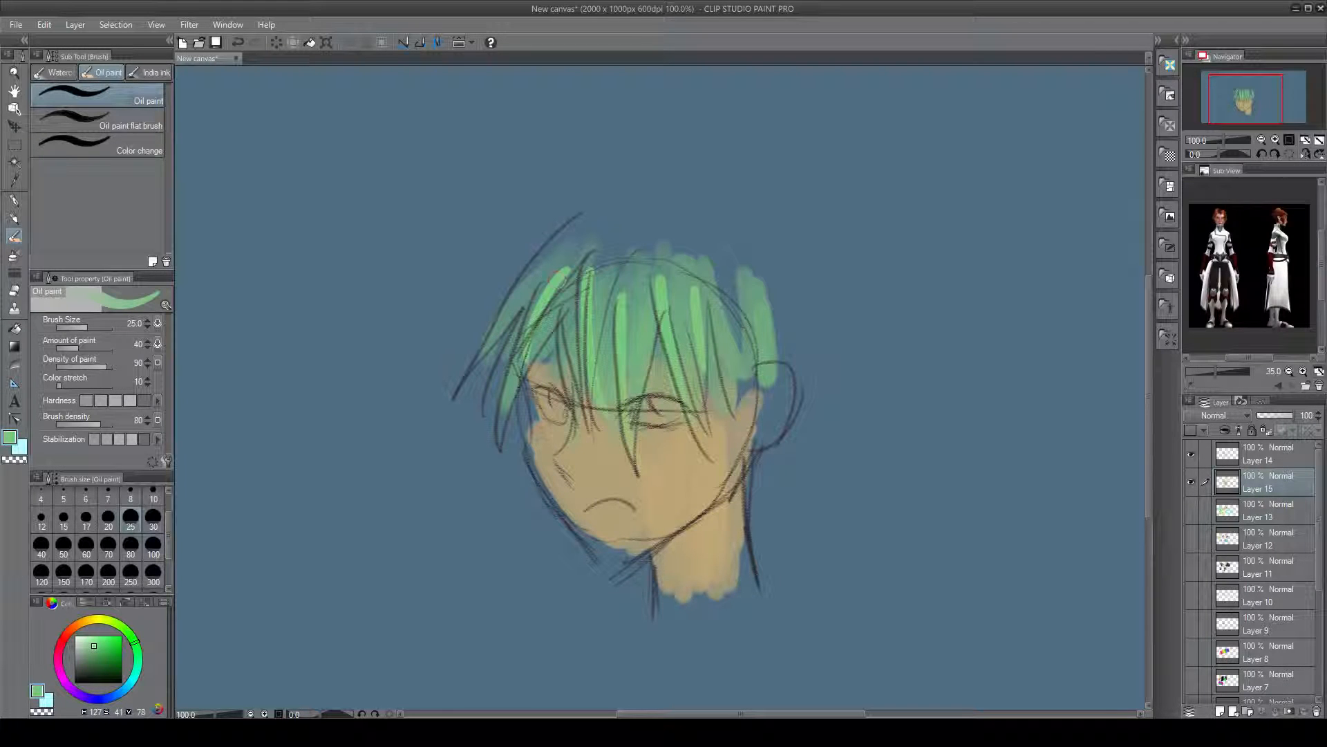
left_click_drag(552, 246, 497, 354)
left_click_drag(541, 280, 499, 394)
mouse_move(562, 318)
left_mouse_down()
mouse_move(502, 428)
mouse_move(559, 332)
left_mouse_up()
left_click_drag(729, 276, 746, 415)
left_click_drag(720, 311, 725, 412)
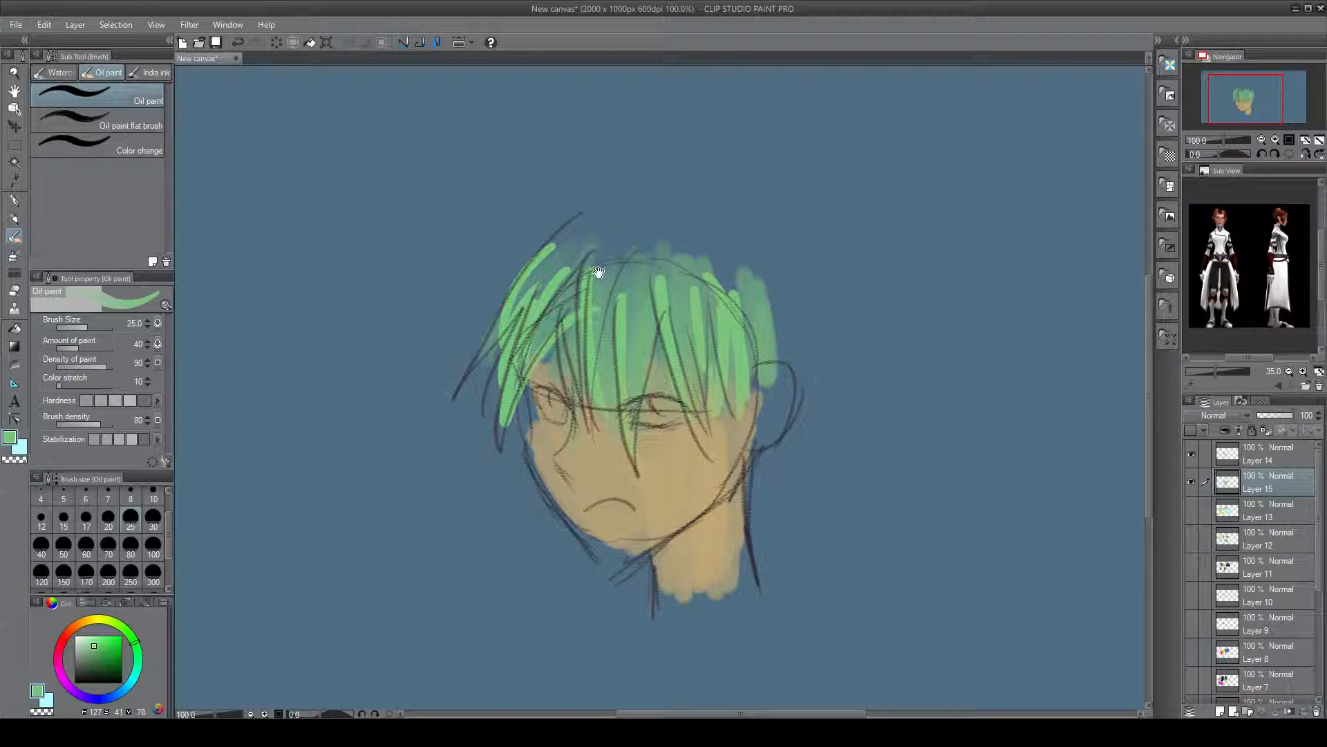
left_click_drag(599, 272, 596, 239)
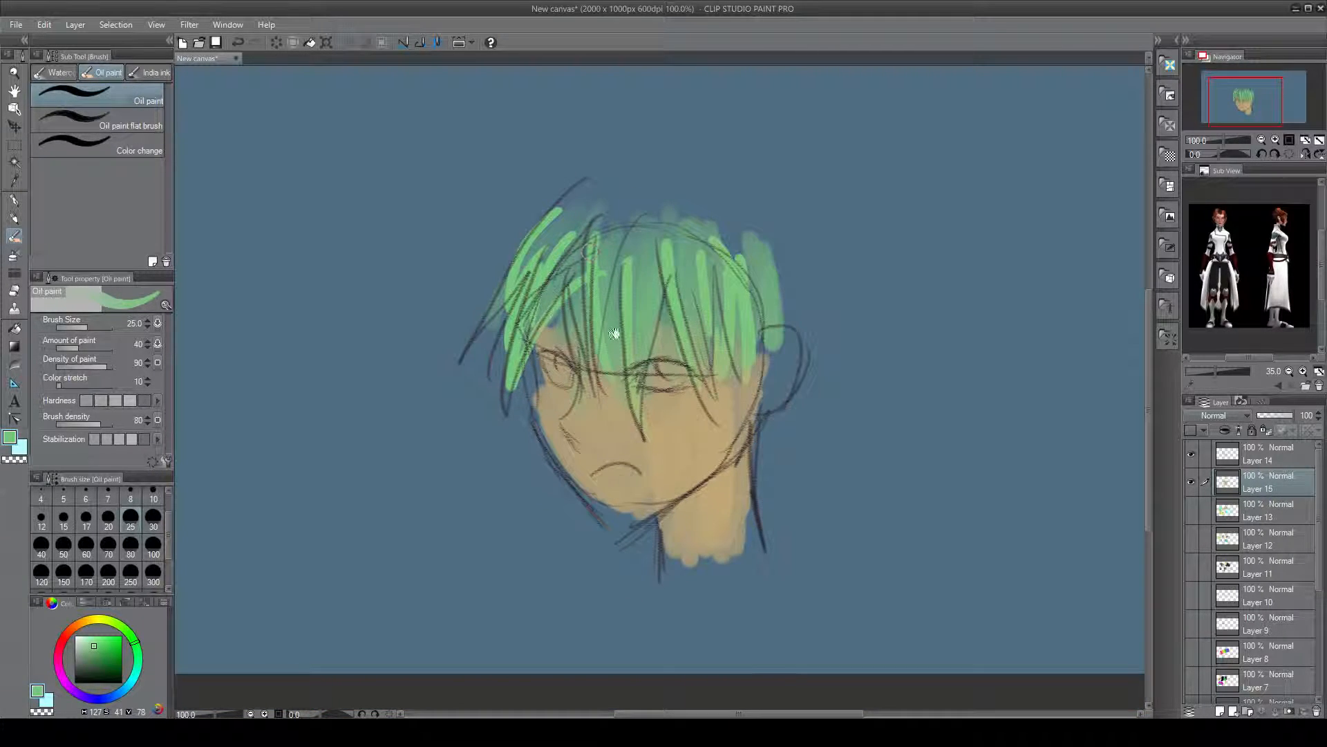
left_click_drag(614, 334, 571, 379)
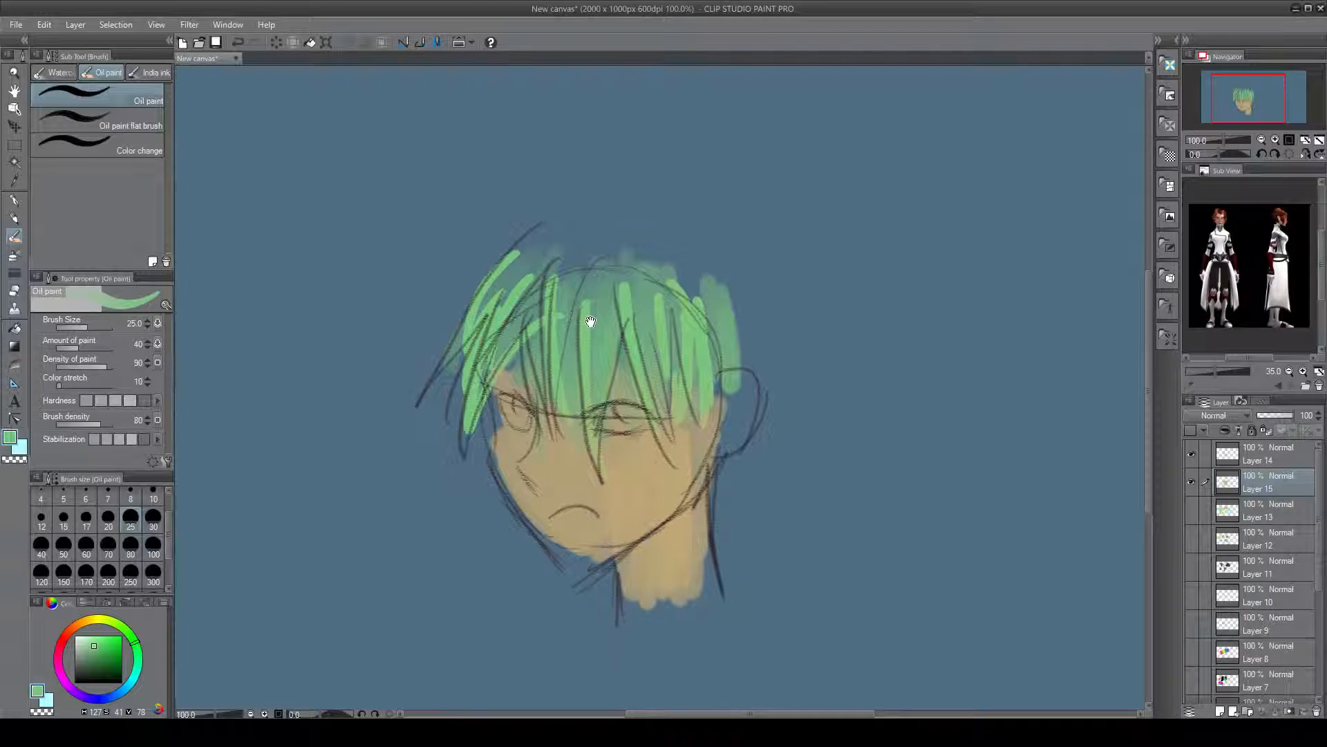
mouse_move(590, 321)
left_mouse_down()
mouse_move(593, 357)
mouse_move(595, 345)
left_mouse_up()
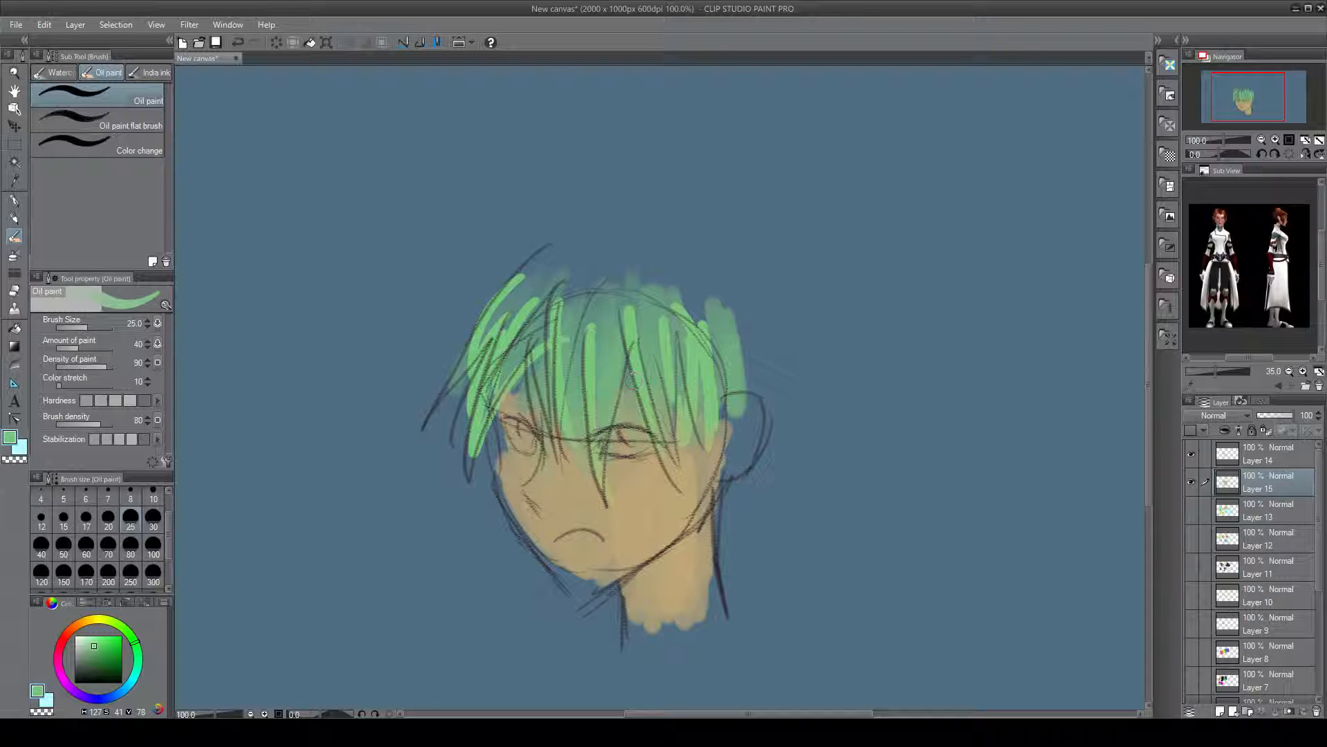
left_click_drag(593, 296, 601, 222)
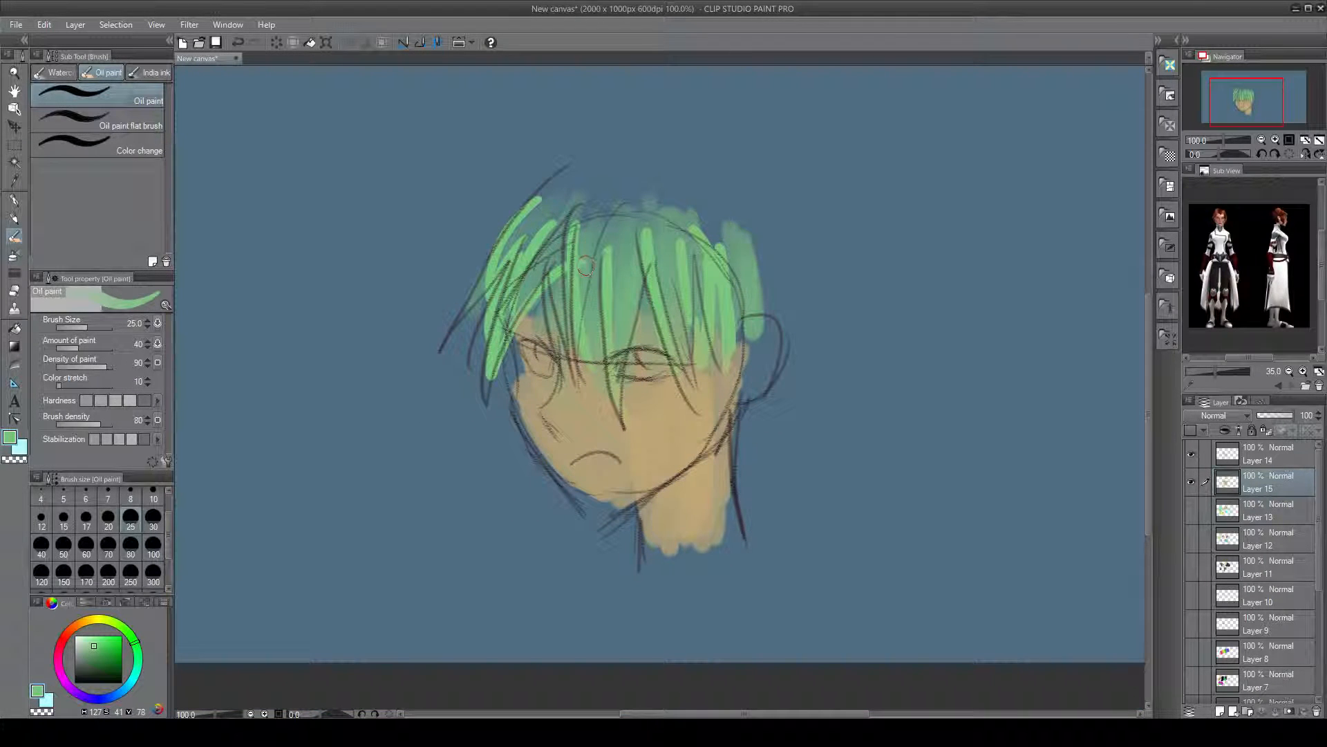
left_click_drag(586, 272, 589, 334)
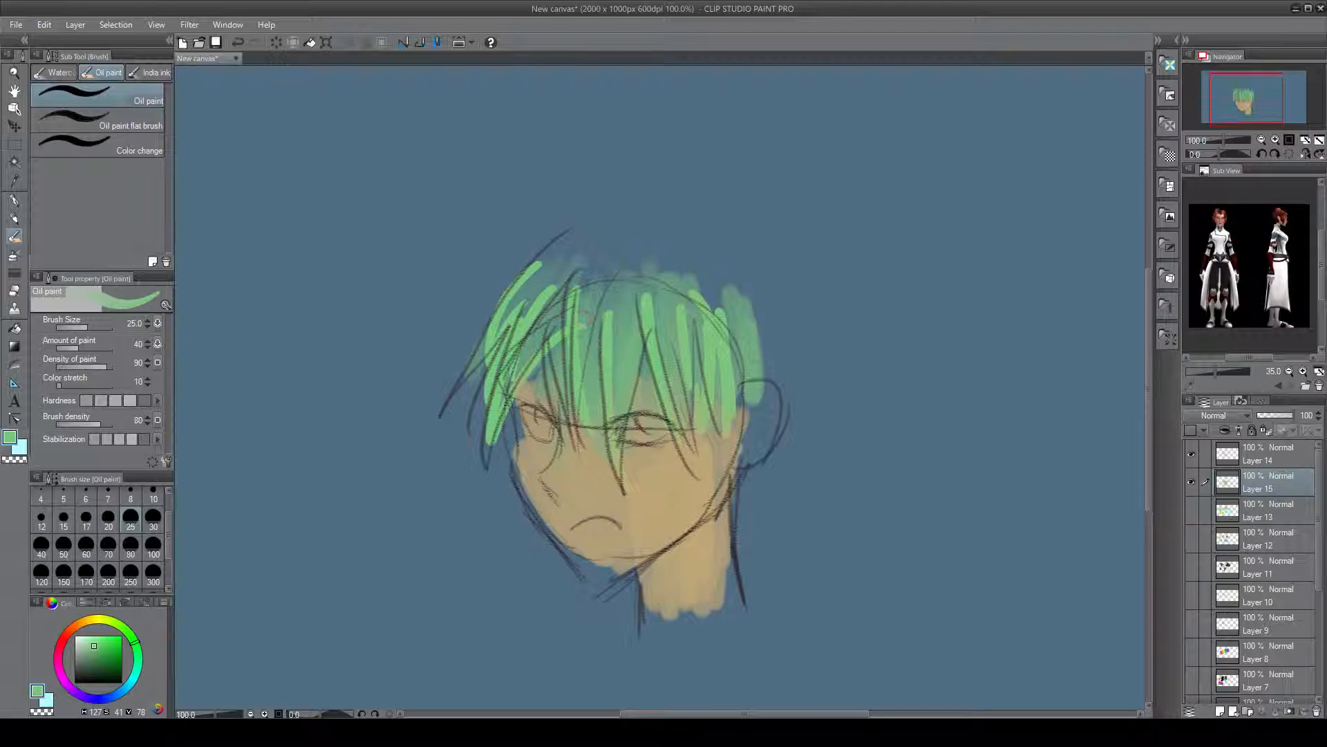